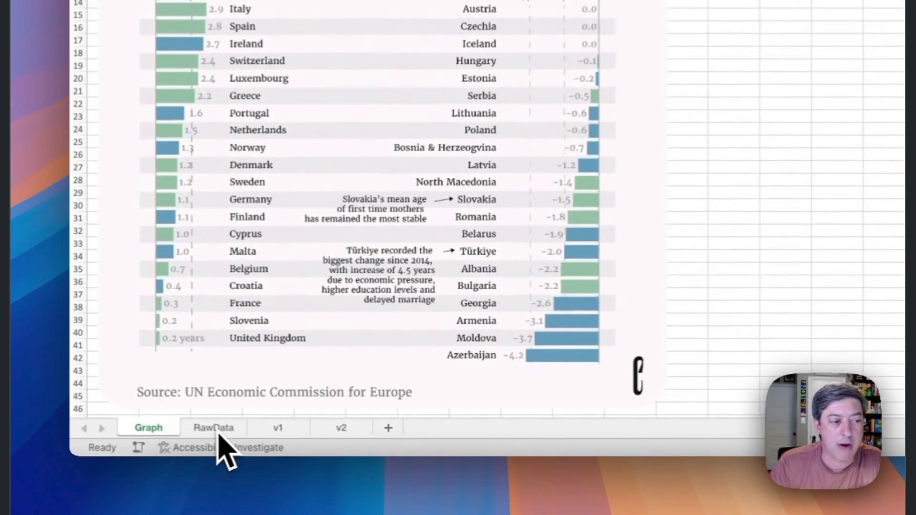
Step: Insert a clustered bar chart from the first Country and Value columns on the RawData sheet
{"action": "left_click", "coordinate": [215, 428]}
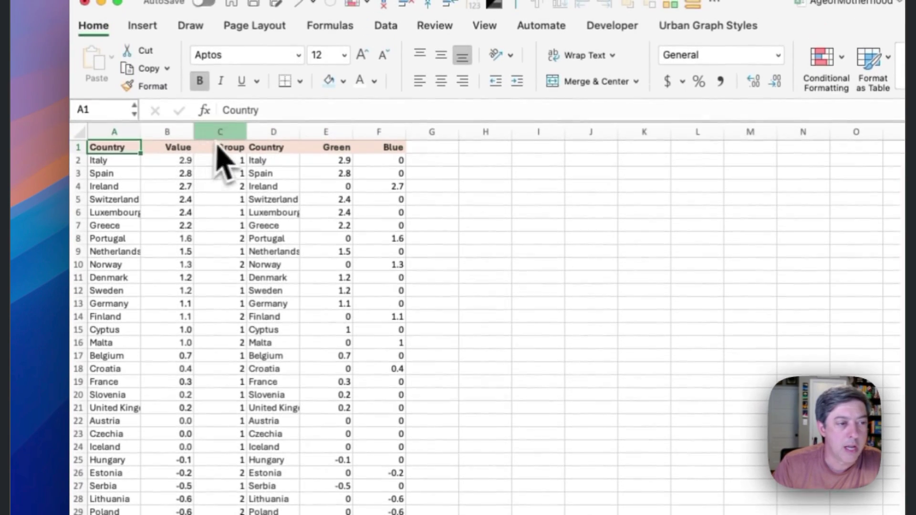
{"action": "left_click_drag", "start_coordinate": [220, 113], "coordinate": [368, 111]}
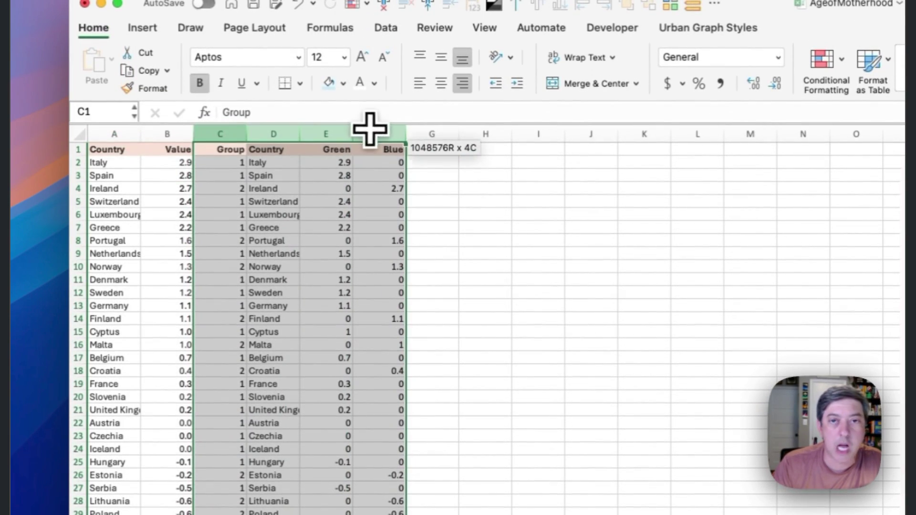
{"action": "left_click", "coordinate": [122, 155]}
{"action": "left_click_drag", "start_coordinate": [180, 149], "coordinate": [190, 393]}
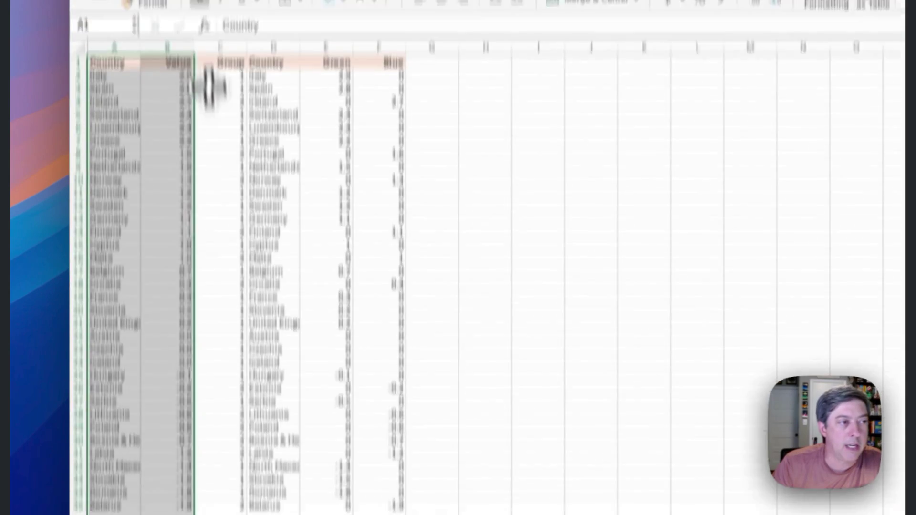
{"action": "left_click", "coordinate": [146, 96]}
{"action": "left_click", "coordinate": [542, 126]}
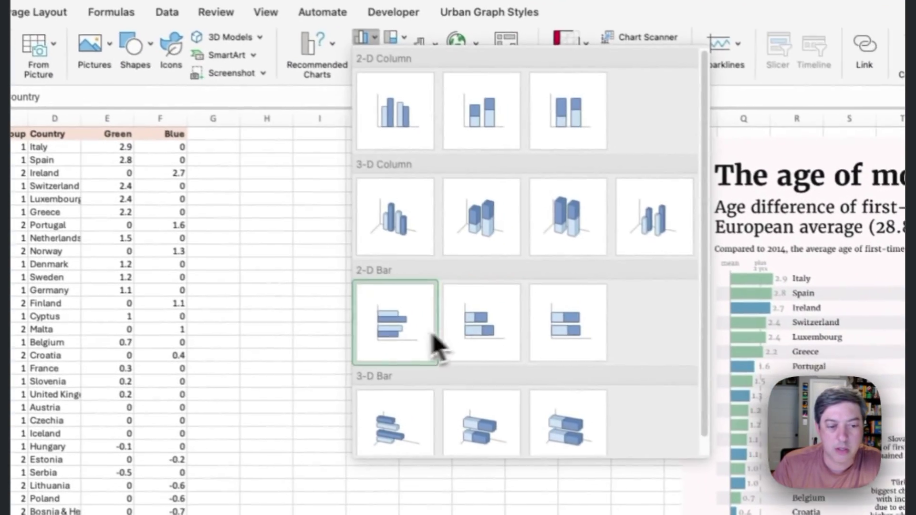
{"action": "left_click", "coordinate": [520, 422]}
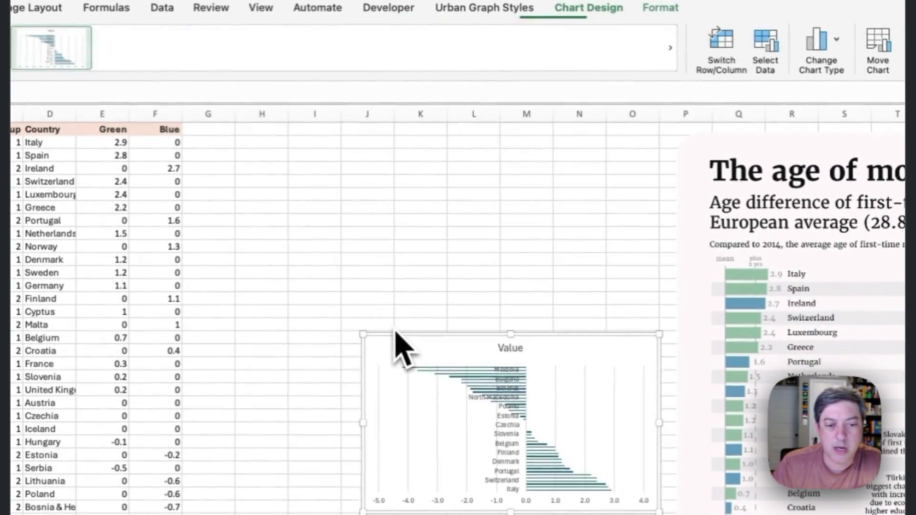
Step: Stretch the new Value chart taller and list its country categories in reverse order
{"action": "left_click_drag", "start_coordinate": [510, 334], "coordinate": [525, 142]}
{"action": "left_click_drag", "start_coordinate": [420, 308], "coordinate": [419, 398]}
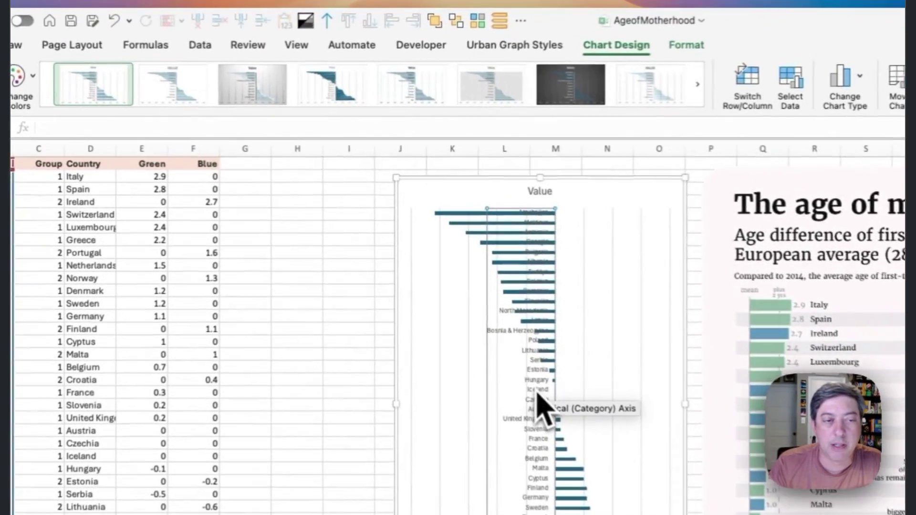
{"action": "left_click", "coordinate": [401, 254]}
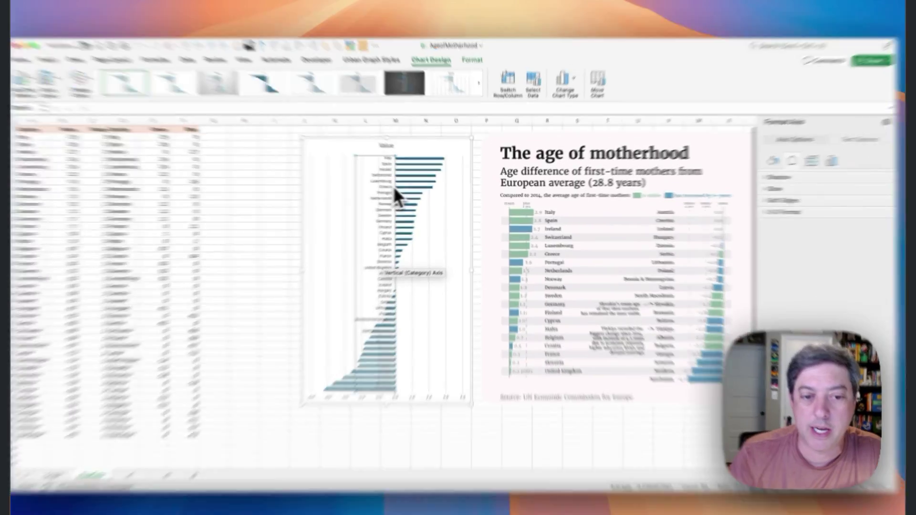
{"action": "right_click", "coordinate": [404, 192]}
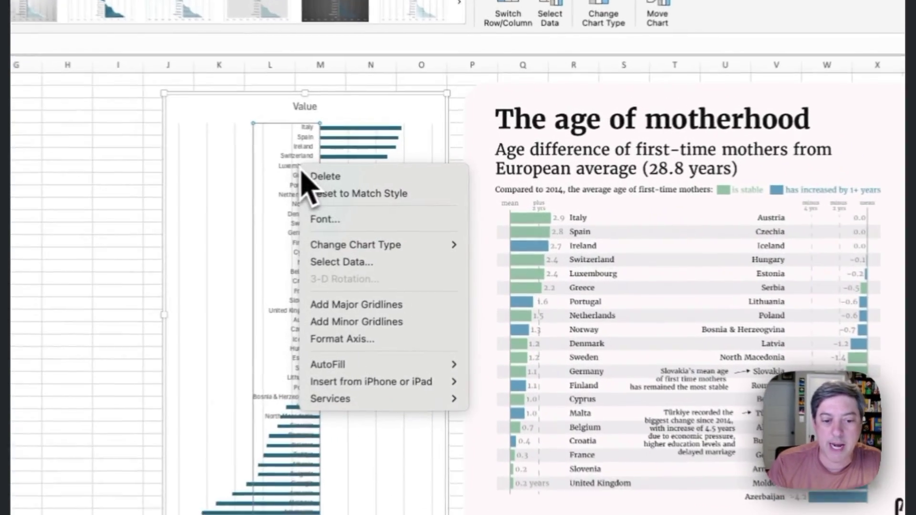
{"action": "left_click", "coordinate": [430, 275]}
{"action": "left_click", "coordinate": [738, 117]}
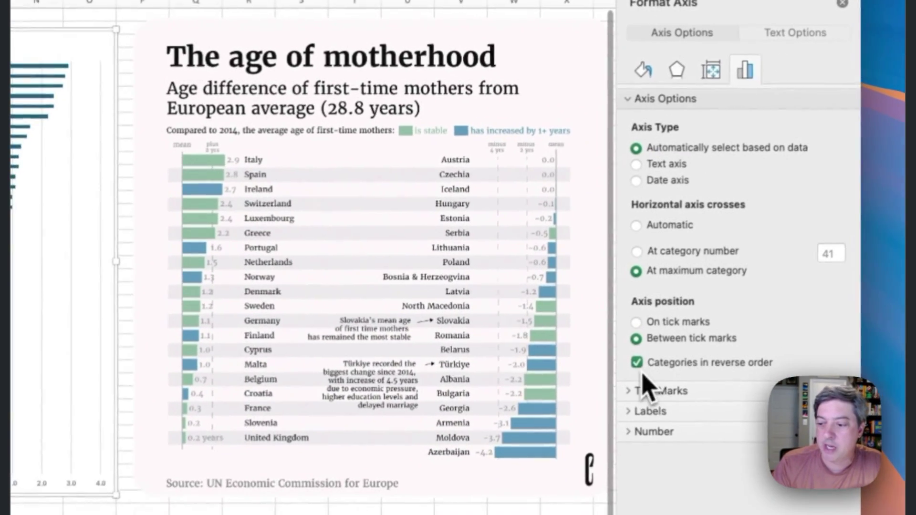
{"action": "left_click", "coordinate": [629, 407]}
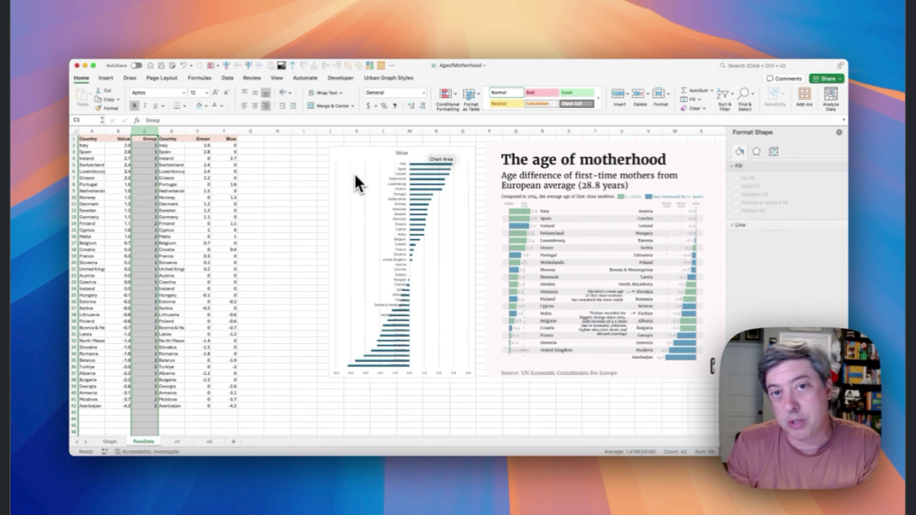
Step: Examine the IF formulas that split values by group into the Green and Blue columns, including cell F4 for Ireland
{"action": "left_click", "coordinate": [197, 145]}
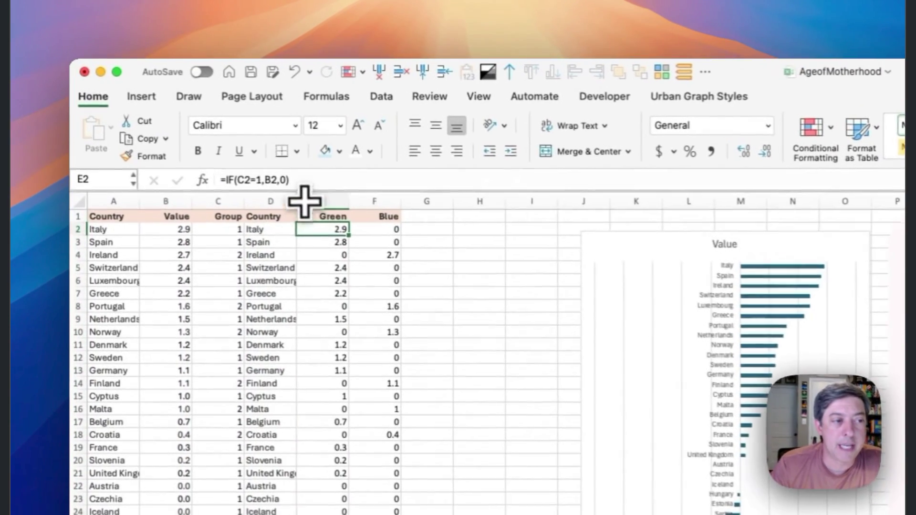
{"action": "left_click_drag", "start_coordinate": [298, 182], "coordinate": [182, 172]}
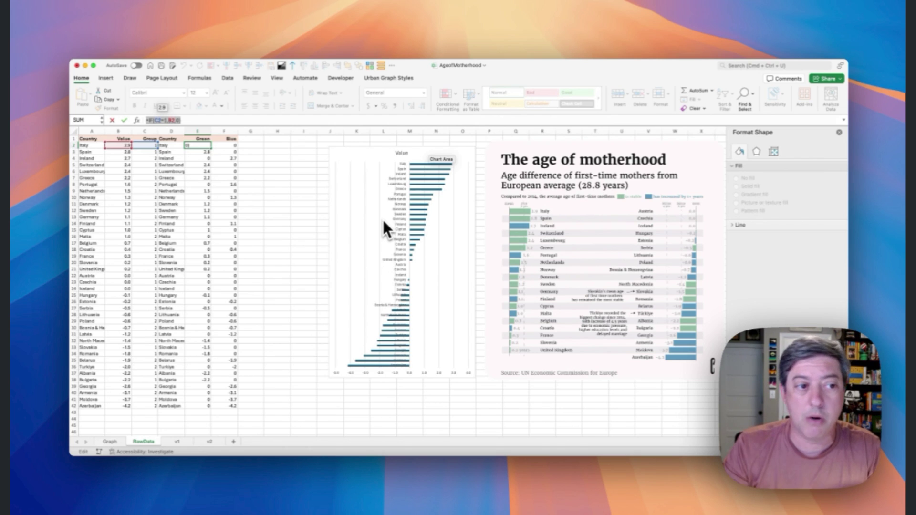
{"action": "key", "text": "Tab"}
{"action": "left_click", "coordinate": [193, 124]}
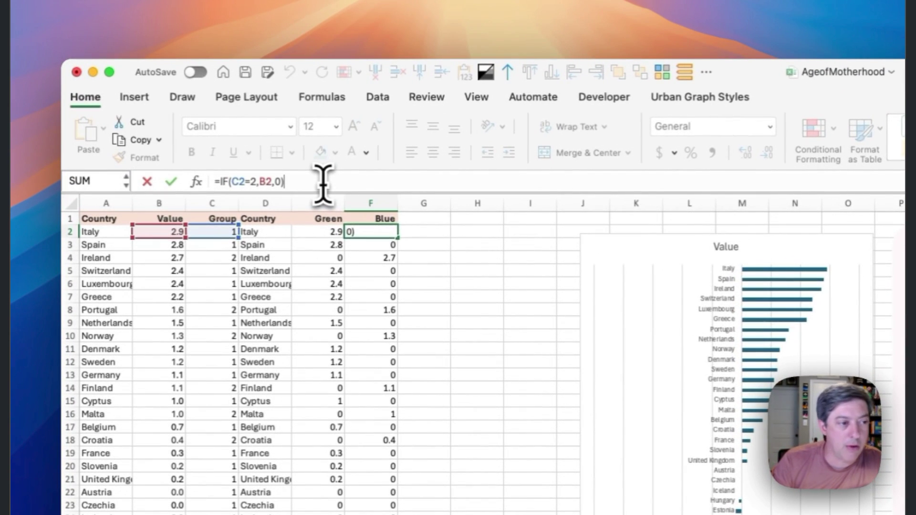
{"action": "key", "text": "Return"}
{"action": "key", "text": "Left"}
{"action": "key", "text": "Down"}
{"action": "key", "text": "Down"}
{"action": "key", "text": "Up"}
{"action": "key", "text": "Right"}
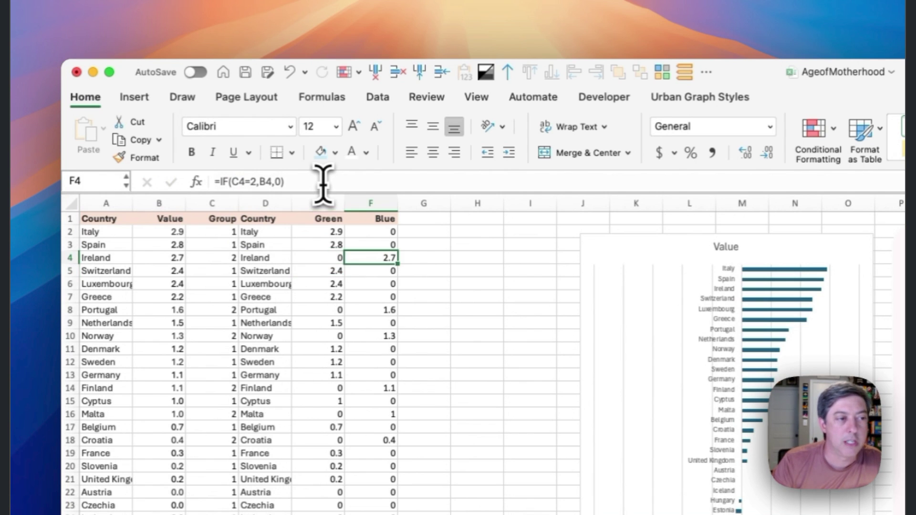
{"action": "left_click", "coordinate": [323, 183]}
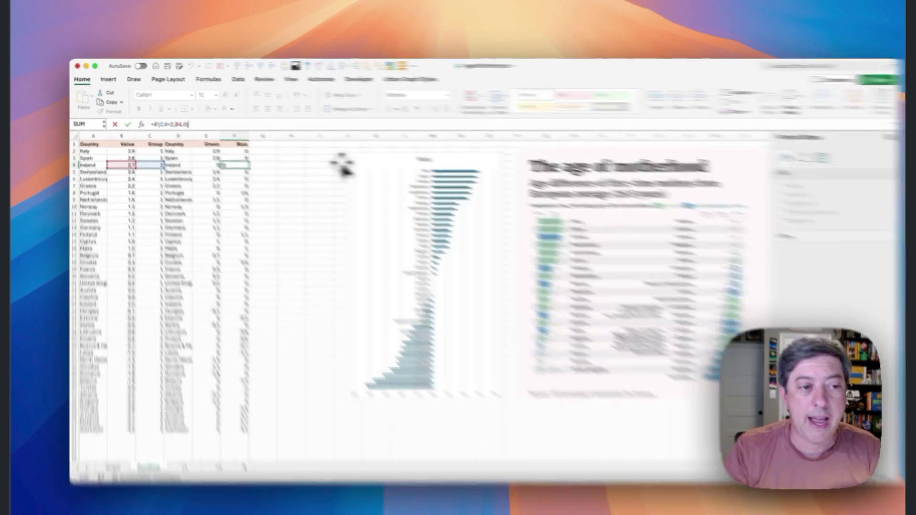
{"action": "left_click", "coordinate": [250, 165]}
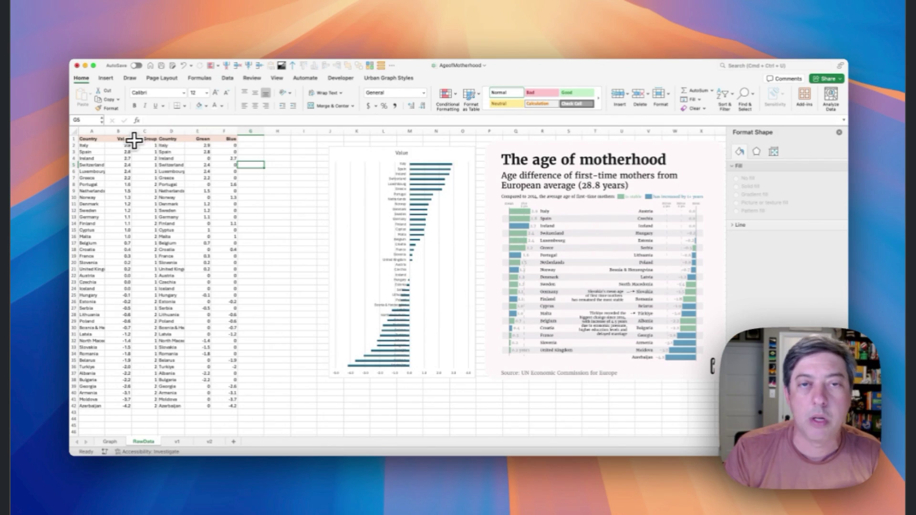
Step: Insert a stacked bar chart from the second Country, Green and Blue columns (D1:F42) and stretch it taller
{"action": "left_click_drag", "start_coordinate": [161, 139], "coordinate": [233, 403]}
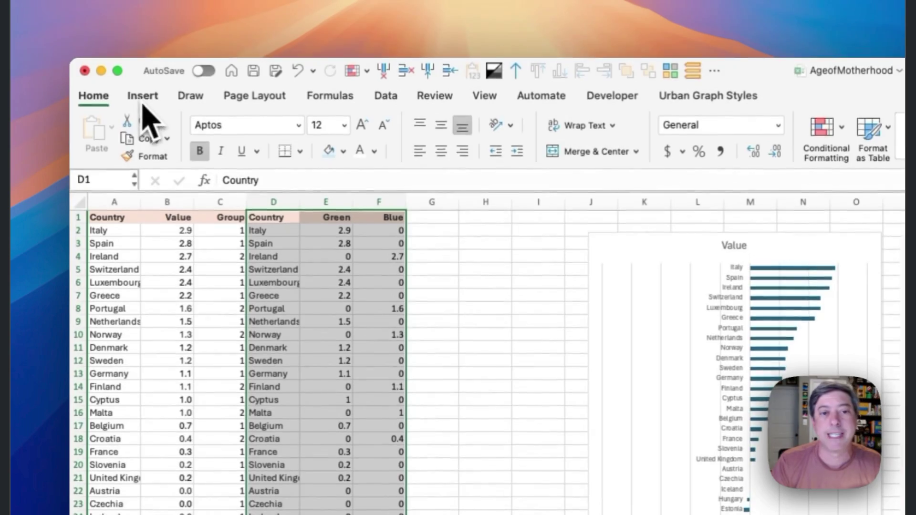
{"action": "left_click", "coordinate": [142, 95]}
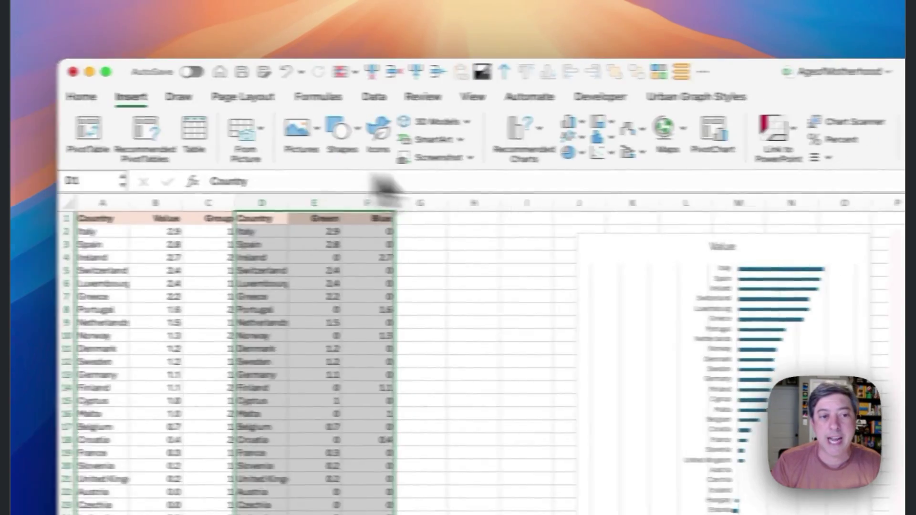
{"action": "left_click", "coordinate": [581, 120]}
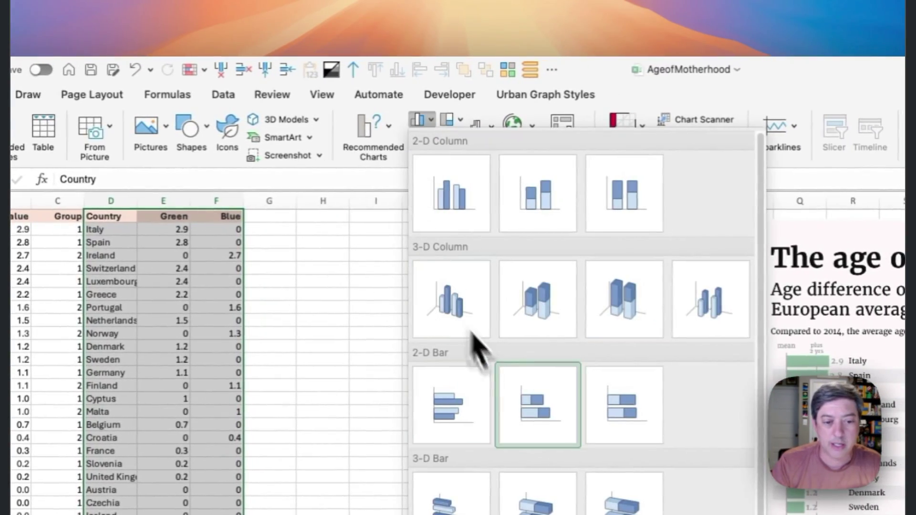
{"action": "left_click", "coordinate": [544, 415]}
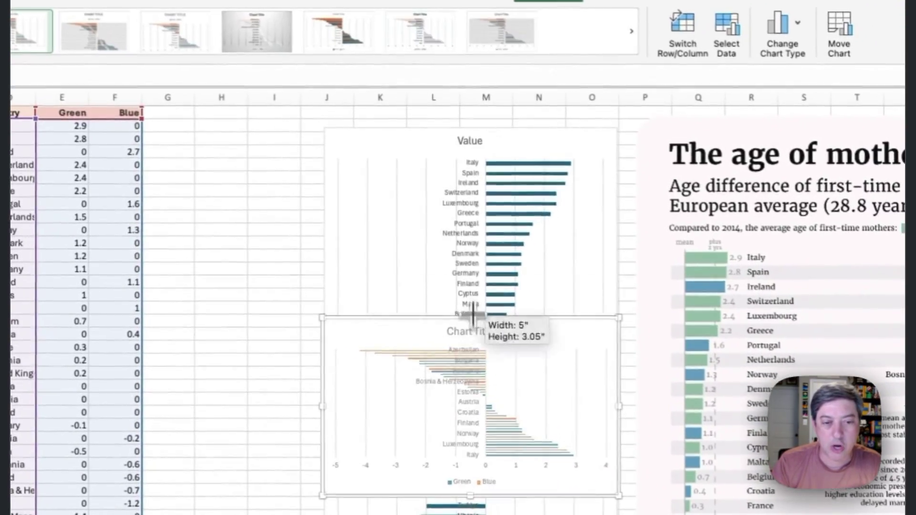
{"action": "left_click_drag", "start_coordinate": [473, 315], "coordinate": [469, 133]}
{"action": "left_click_drag", "start_coordinate": [471, 497], "coordinate": [472, 502]}
{"action": "left_click_drag", "start_coordinate": [470, 286], "coordinate": [467, 439]}
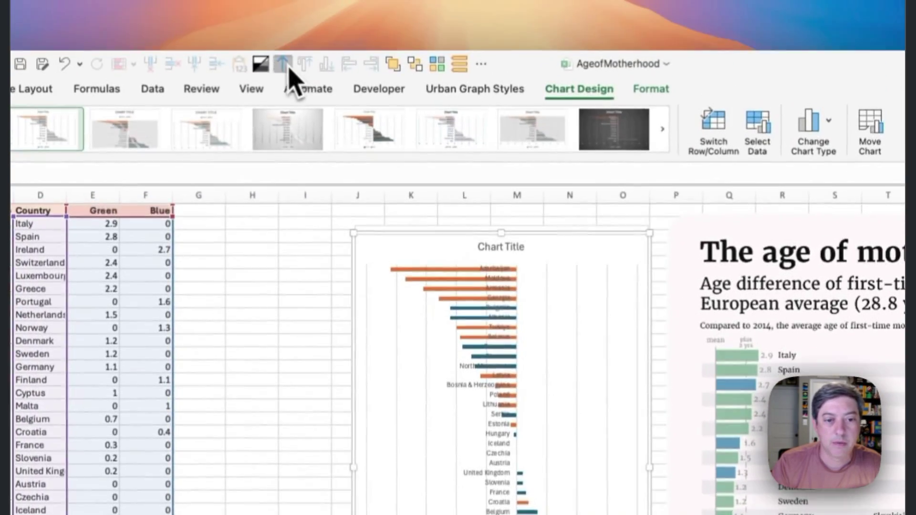
Step: Give the stacked chart's Green series a solid green fill and its Blue series a blue fill from the recent colors
{"action": "left_click", "coordinate": [286, 64]}
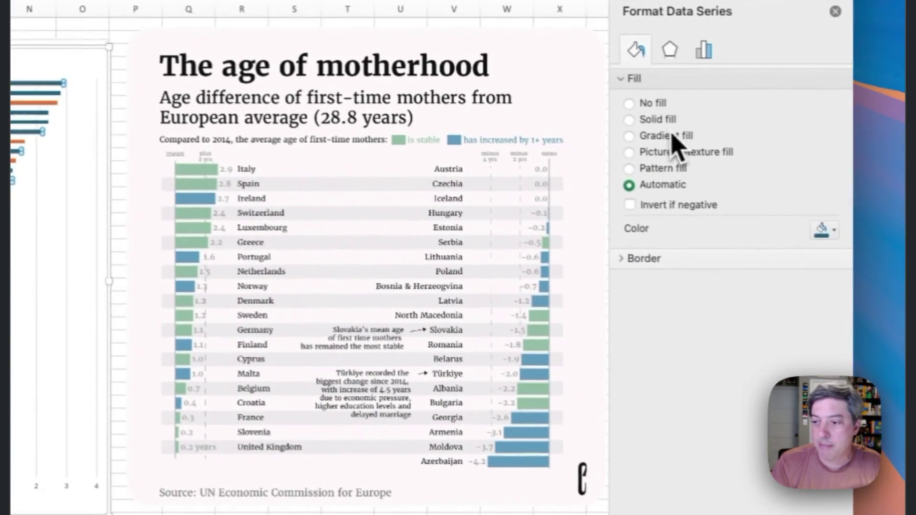
{"action": "left_click", "coordinate": [658, 119]}
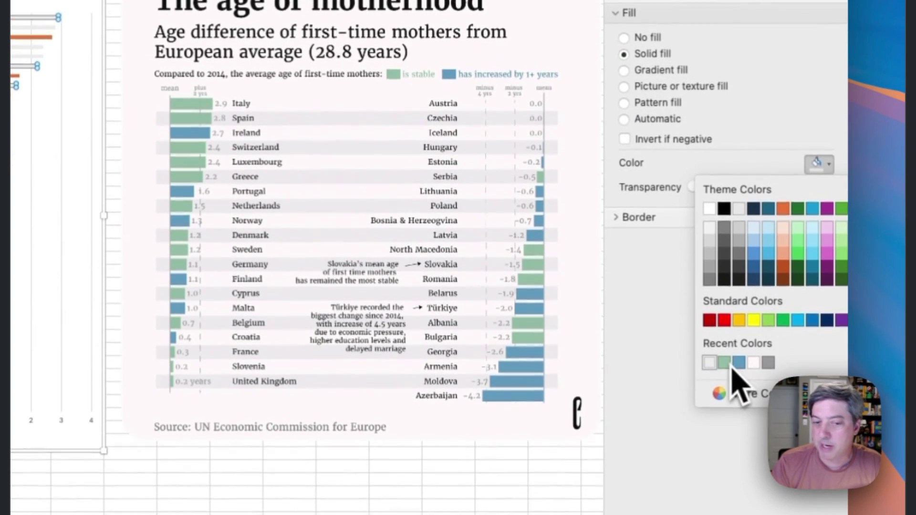
{"action": "left_click", "coordinate": [724, 426]}
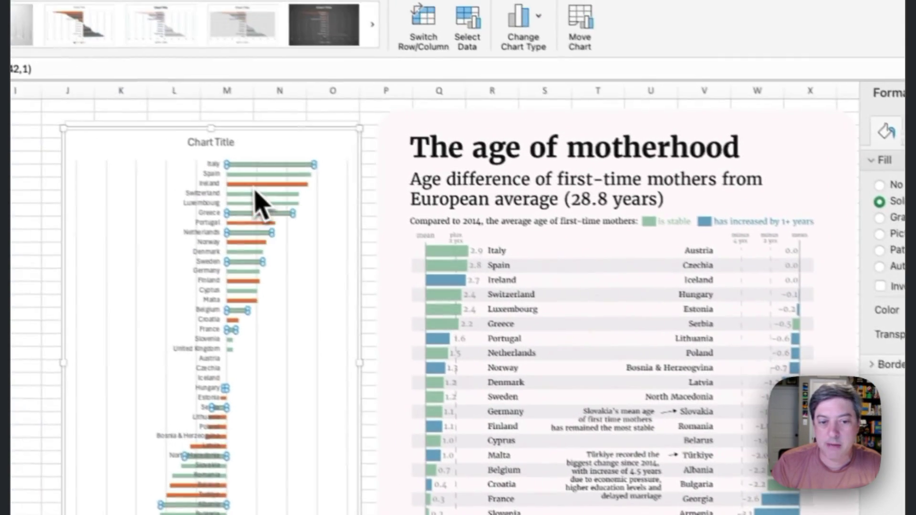
{"action": "left_click", "coordinate": [31, 34]}
{"action": "left_click", "coordinate": [862, 186]}
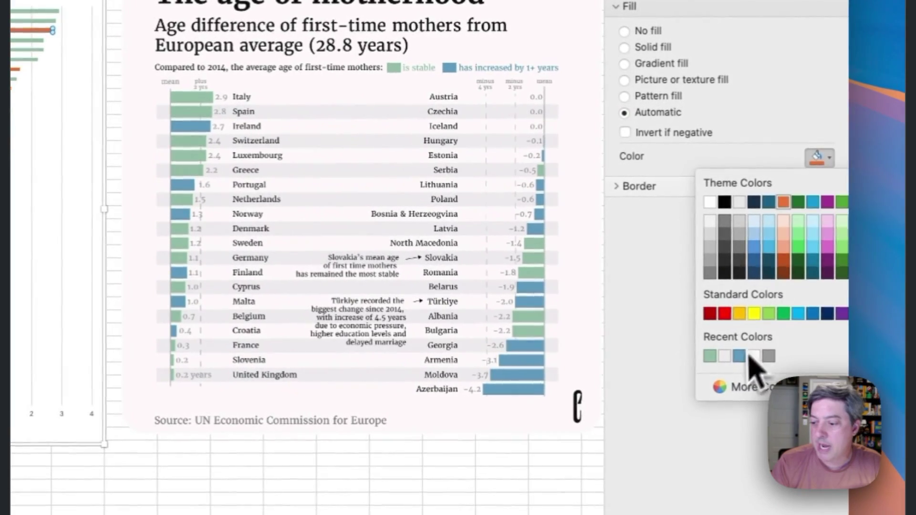
{"action": "left_click", "coordinate": [782, 383]}
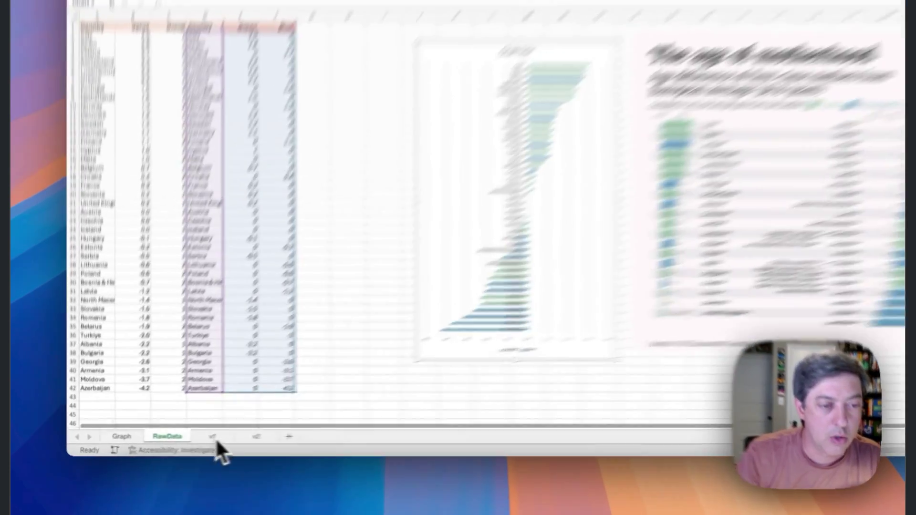
Step: Open the v1 sheet, reposition the multicoloured stacked chart and select the Bands2 series in the green-bar chart
{"action": "left_click", "coordinate": [184, 440]}
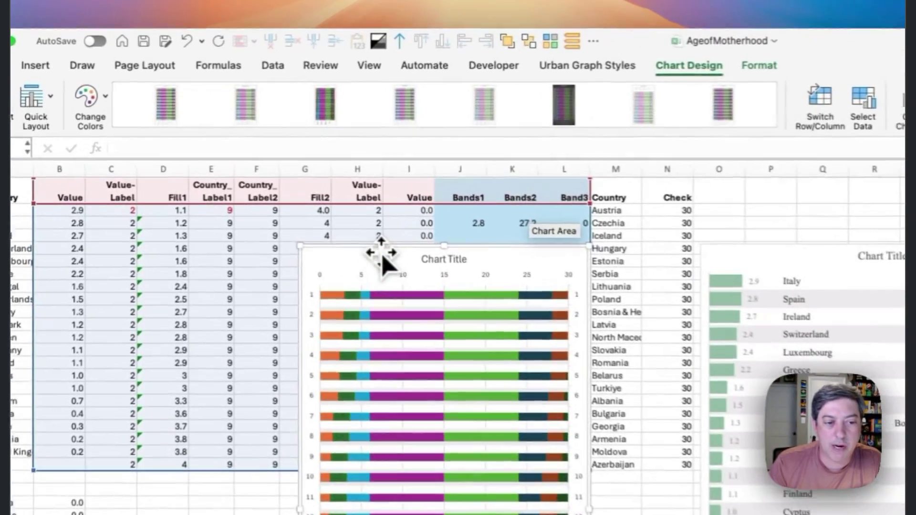
{"action": "left_click_drag", "start_coordinate": [288, 187], "coordinate": [319, 175]}
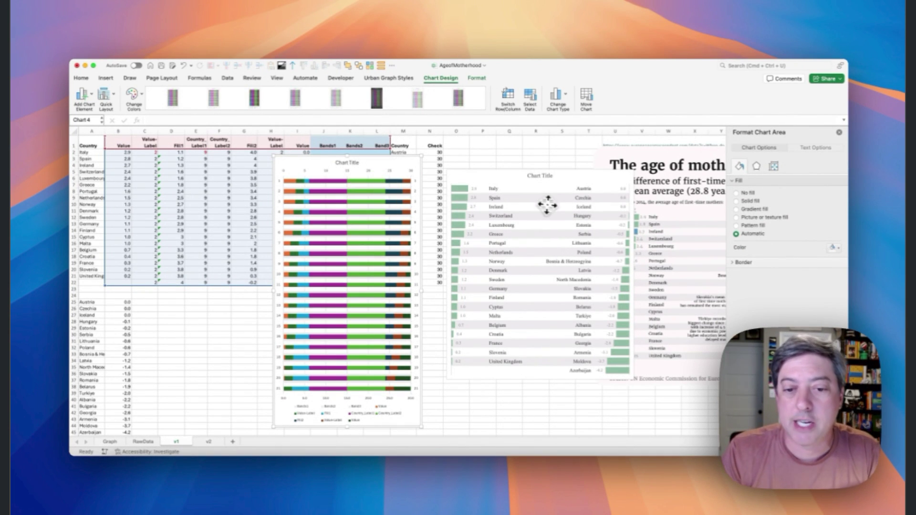
{"action": "left_click", "coordinate": [519, 200]}
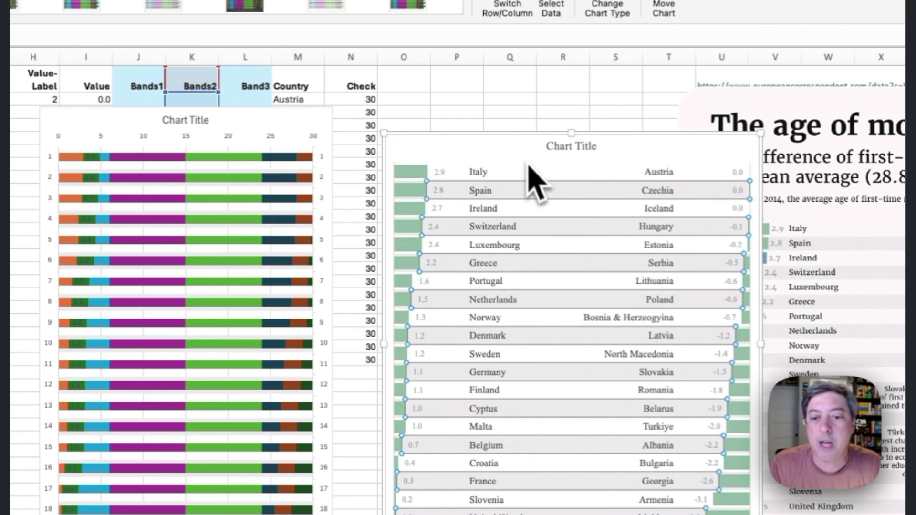
Step: Move the green-bar chart aside over the multicoloured one to uncover the reference graphic "The age of motherhood"
{"action": "left_click_drag", "start_coordinate": [522, 138], "coordinate": [462, 127]}
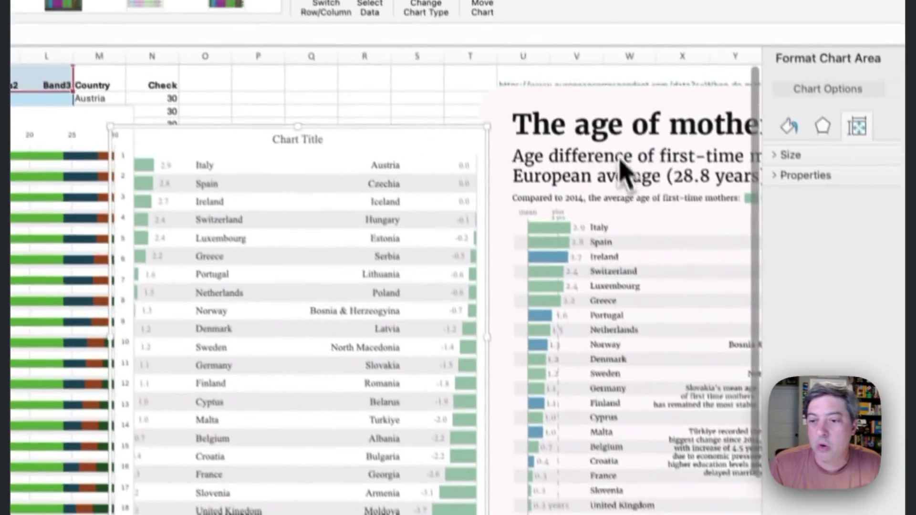
{"action": "left_click_drag", "start_coordinate": [613, 29], "coordinate": [429, 27]}
{"action": "left_click_drag", "start_coordinate": [444, 156], "coordinate": [444, 157]}
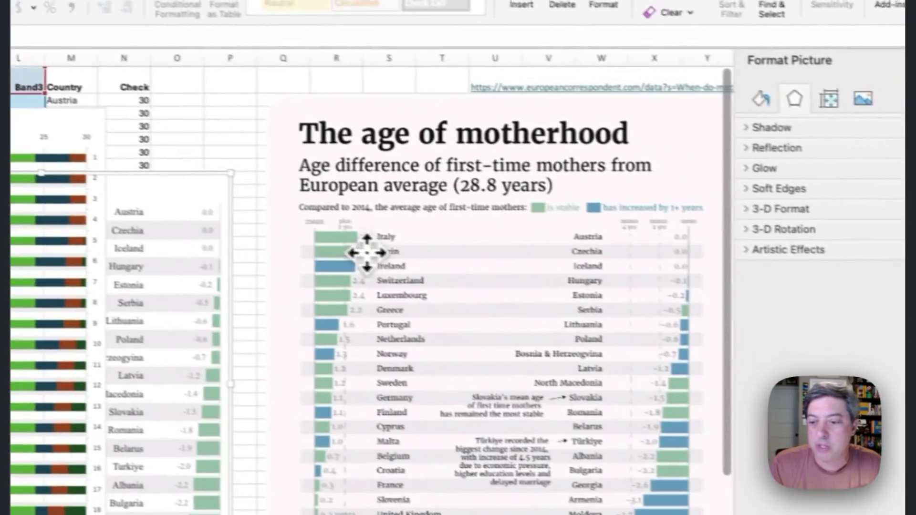
{"action": "left_click", "coordinate": [876, 320]}
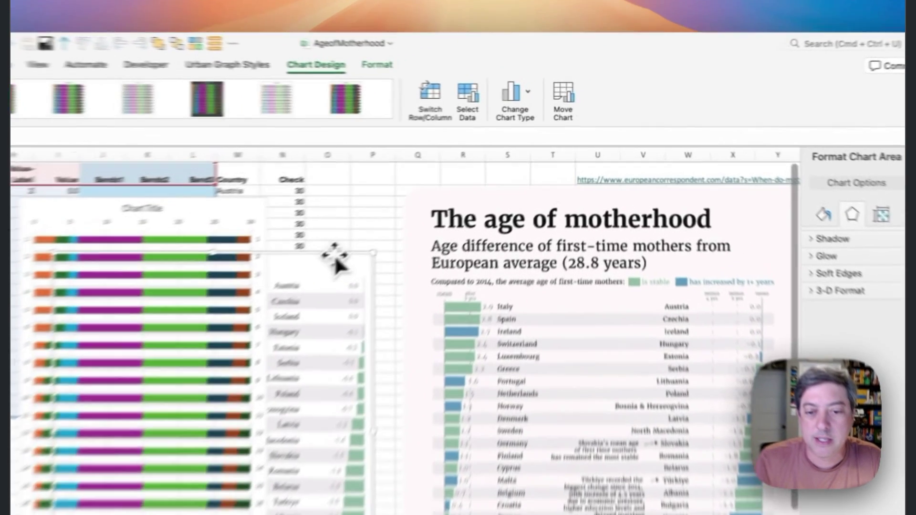
Step: Move the green-bar chart back over part of the reference graphic and try removing its Bands2 series
{"action": "left_click_drag", "start_coordinate": [451, 206], "coordinate": [597, 186]}
{"action": "left_click_drag", "start_coordinate": [572, 274], "coordinate": [594, 234]}
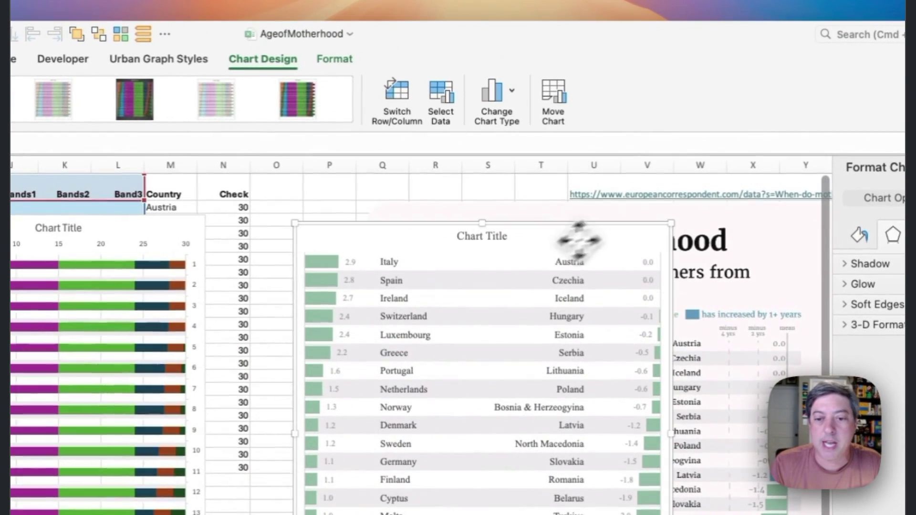
{"action": "left_click", "coordinate": [489, 284]}
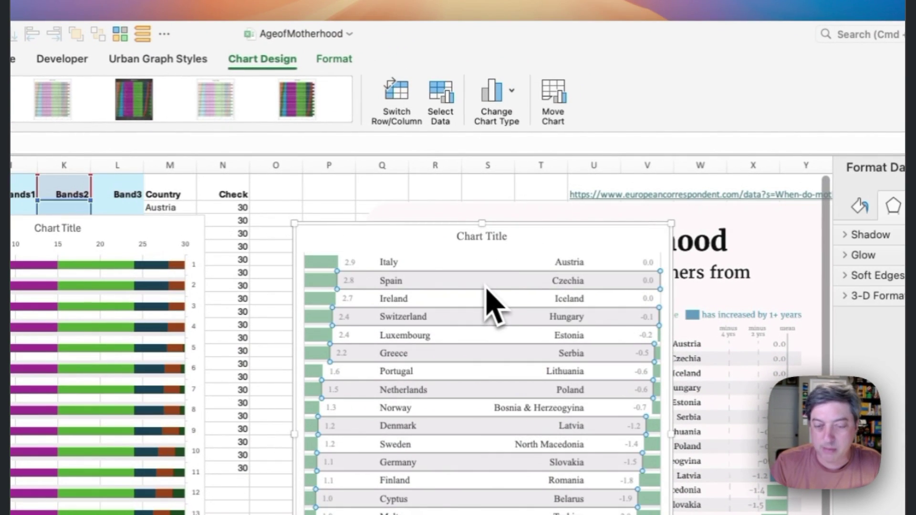
{"action": "left_click", "coordinate": [492, 306]}
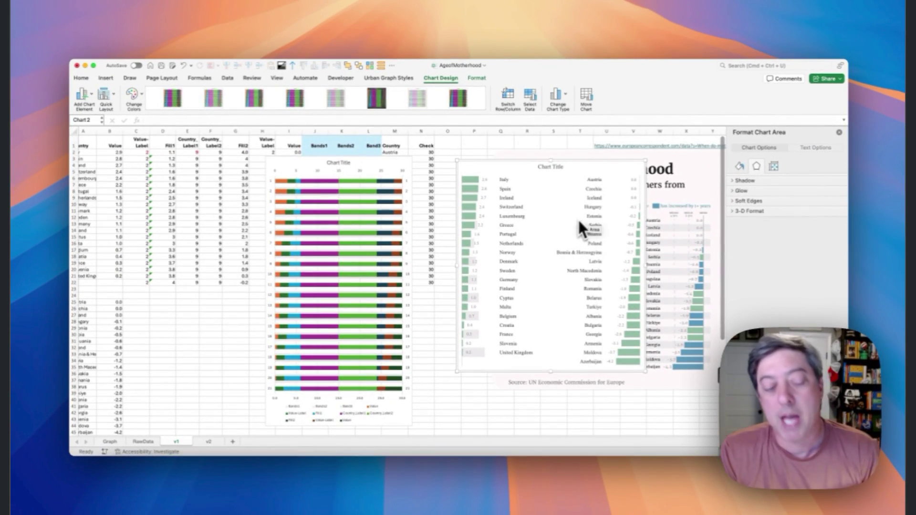
{"action": "left_click", "coordinate": [582, 216]}
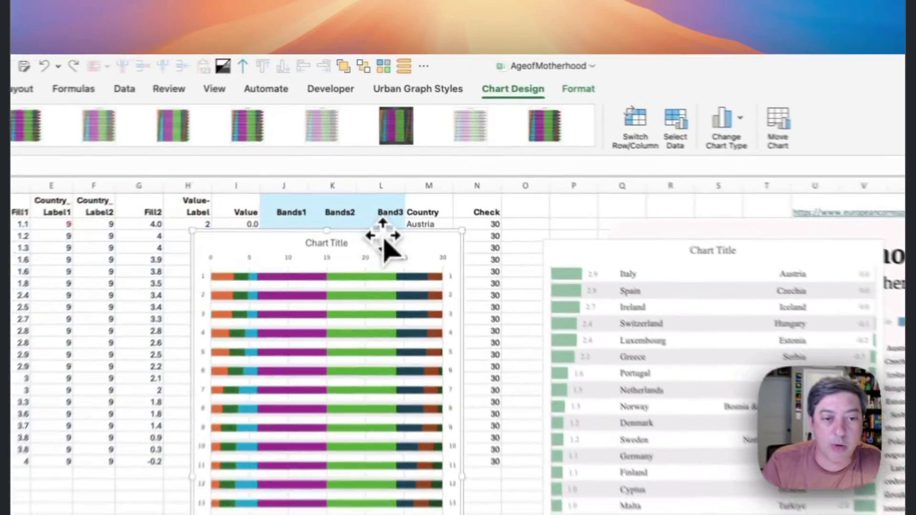
Step: Move the multicoloured stacked chart off the source data and select the second Value column, I1:I22
{"action": "left_click_drag", "start_coordinate": [376, 161], "coordinate": [515, 166]}
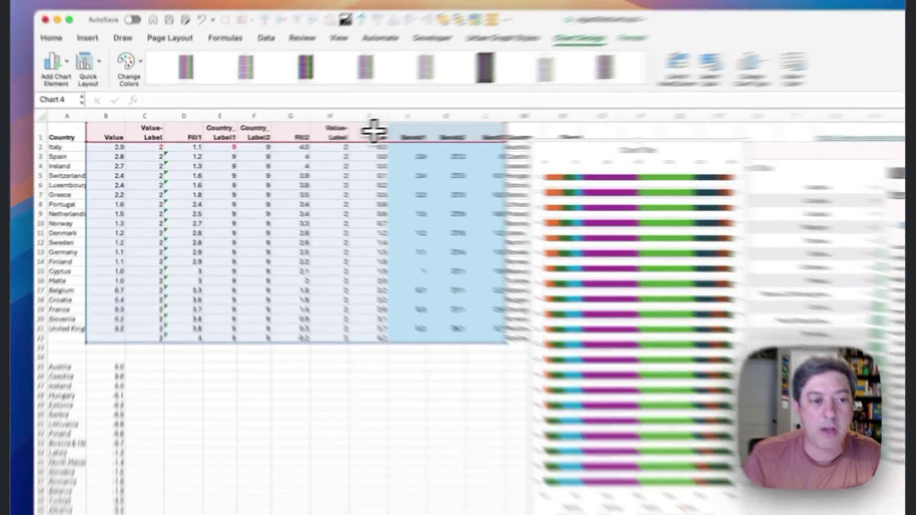
{"action": "left_click_drag", "start_coordinate": [374, 130], "coordinate": [375, 337]}
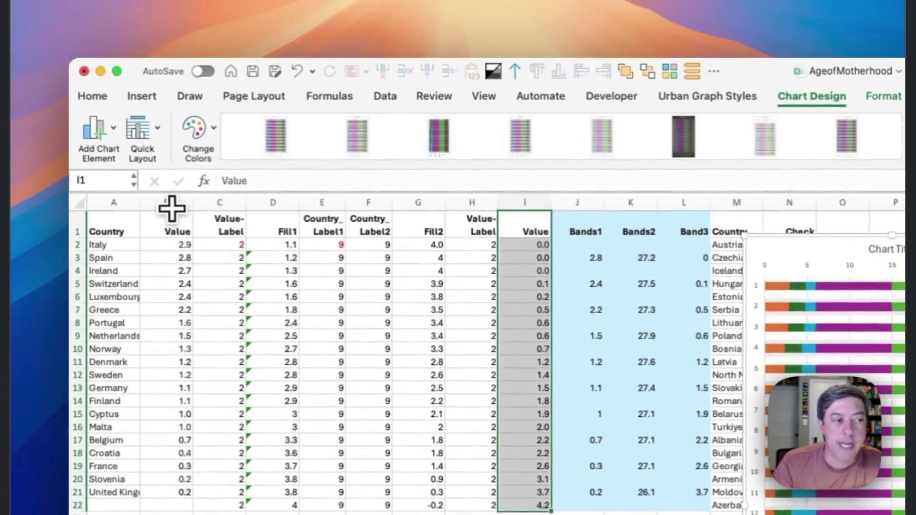
Step: Select the two Value columns, B and I, together with the Country column M in the source data
{"action": "left_click", "coordinate": [165, 196]}
{"action": "left_click", "coordinate": [458, 190], "text": "super"}
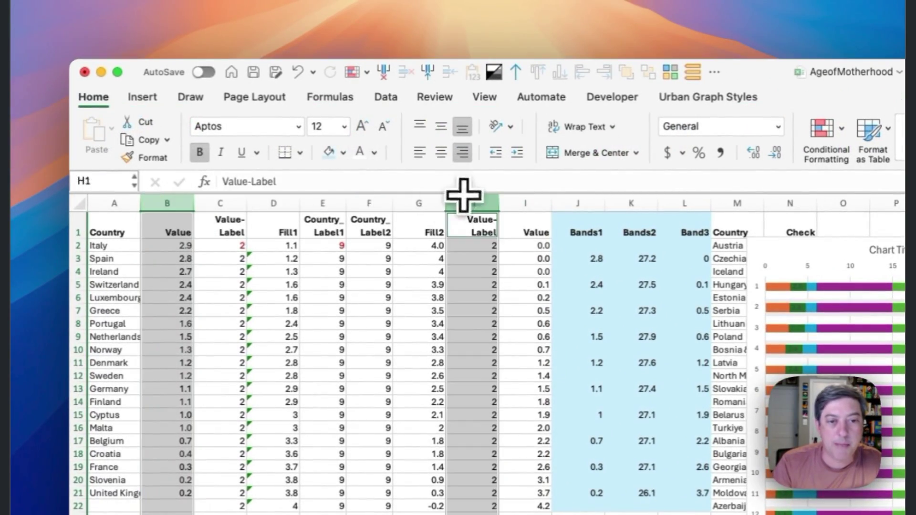
{"action": "left_click", "coordinate": [735, 205], "text": "super"}
{"action": "left_click", "coordinate": [531, 206]}
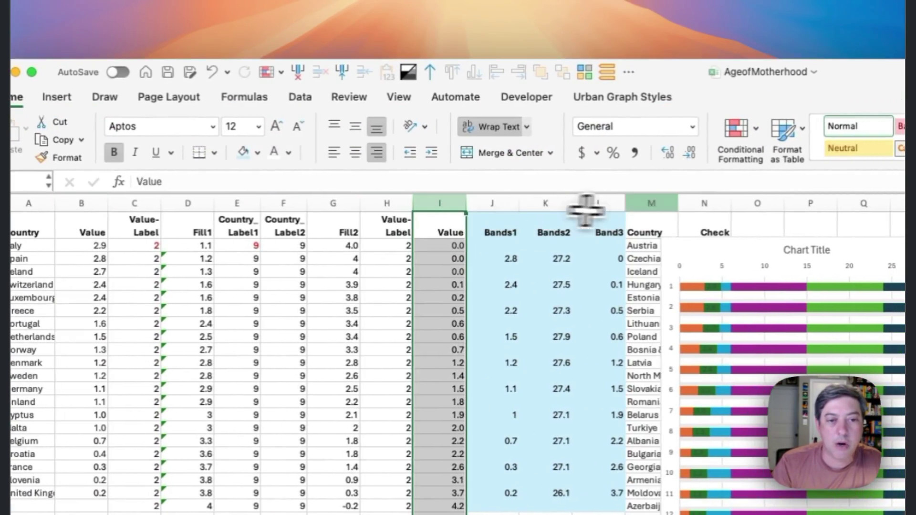
{"action": "left_click", "coordinate": [81, 203], "text": "super"}
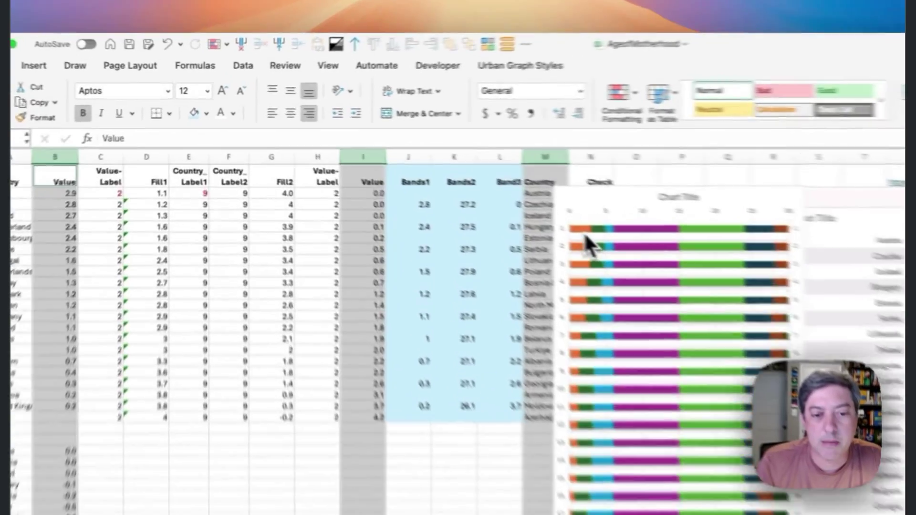
Step: Select the first Value series and then the first Value-Label series in the multicoloured stacked chart to trace their source columns
{"action": "left_click", "coordinate": [426, 177]}
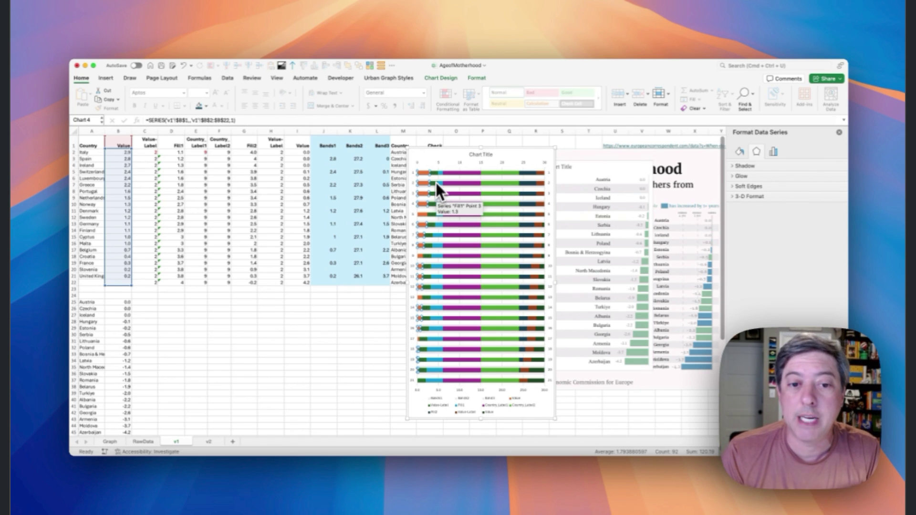
{"action": "left_click", "coordinate": [439, 176]}
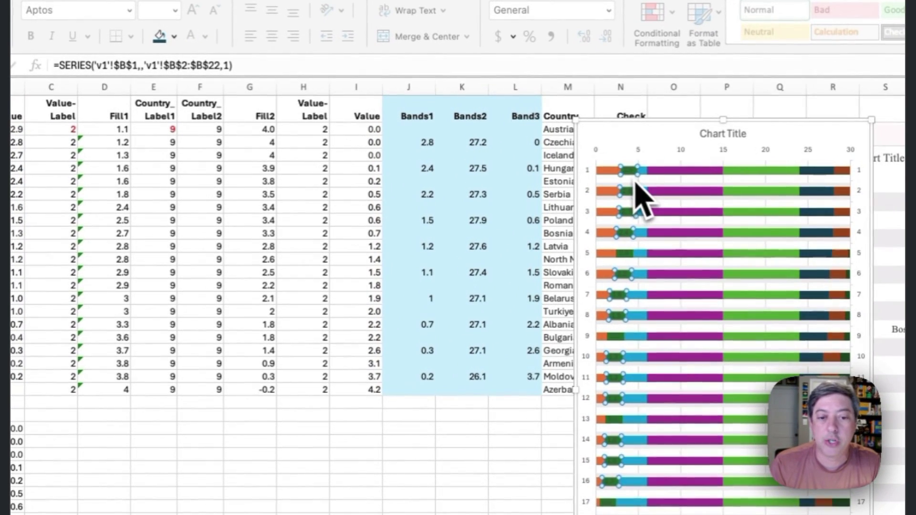
{"action": "left_click", "coordinate": [634, 183]}
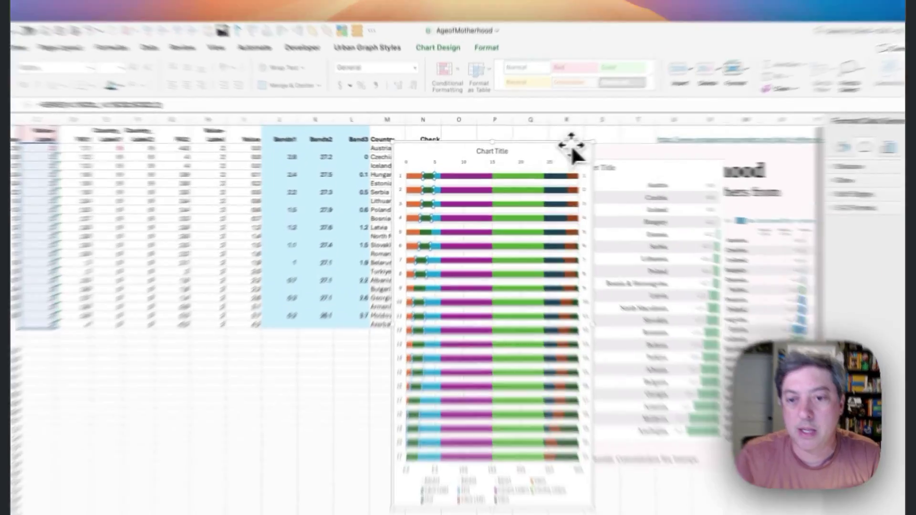
Step: Move the green-bar chart down to uncover the reference graphic and place the multicoloured chart between the source data and the graphic
{"action": "left_click_drag", "start_coordinate": [547, 152], "coordinate": [376, 146]}
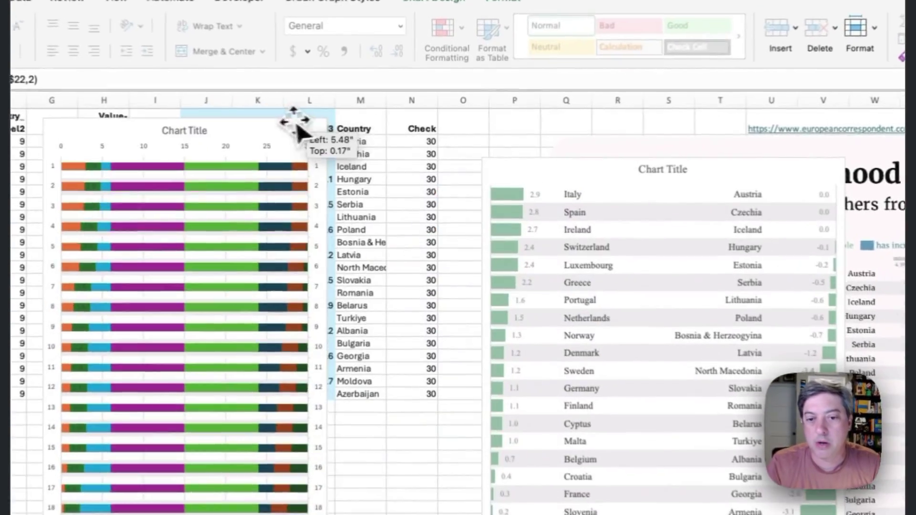
{"action": "left_click_drag", "start_coordinate": [528, 159], "coordinate": [539, 485]}
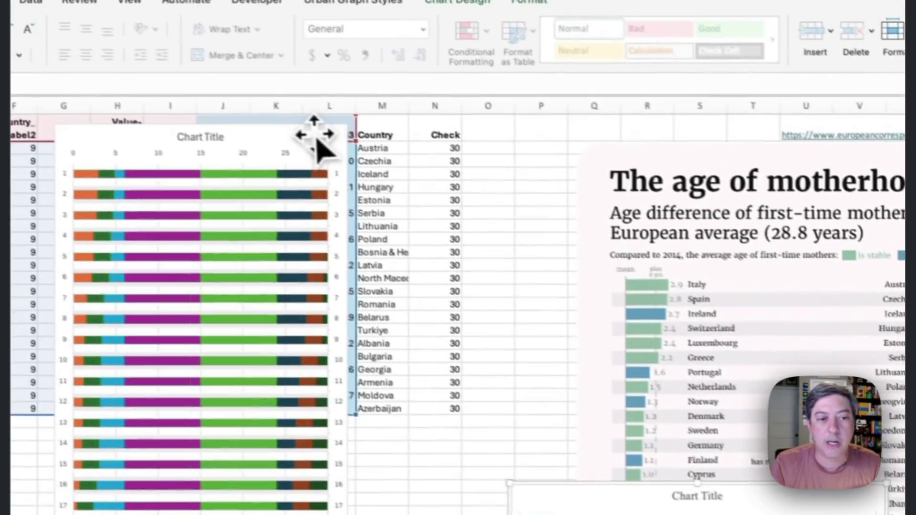
{"action": "left_click_drag", "start_coordinate": [124, 38], "coordinate": [275, 26]}
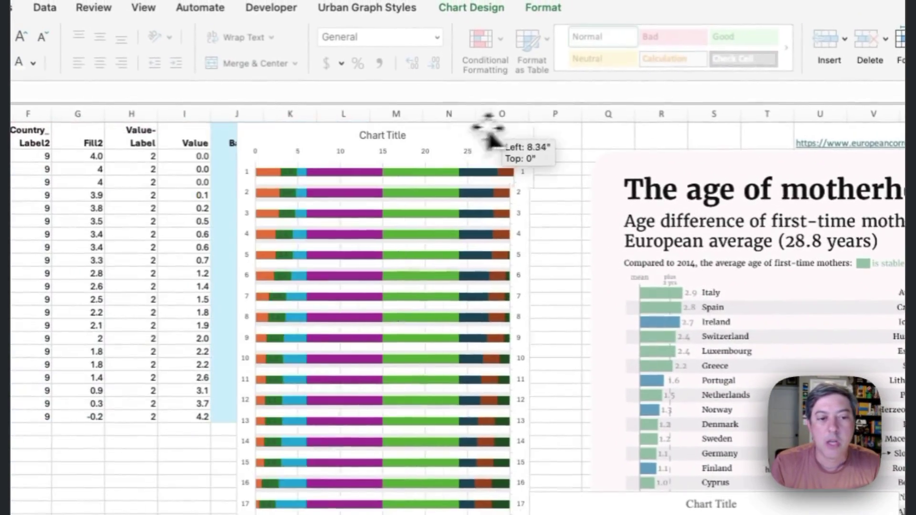
{"action": "left_click_drag", "start_coordinate": [473, 140], "coordinate": [466, 144]}
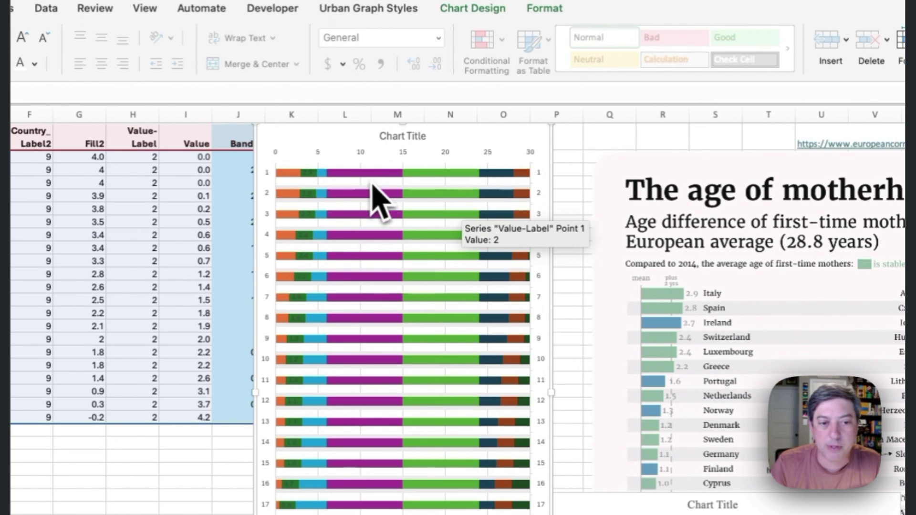
Step: Trace the source columns of the multicoloured chart's Country_Label1, Fill1, Country_Label2, Fill2, second Value-Label and second Value series by selecting each one
{"action": "left_click", "coordinate": [365, 181]}
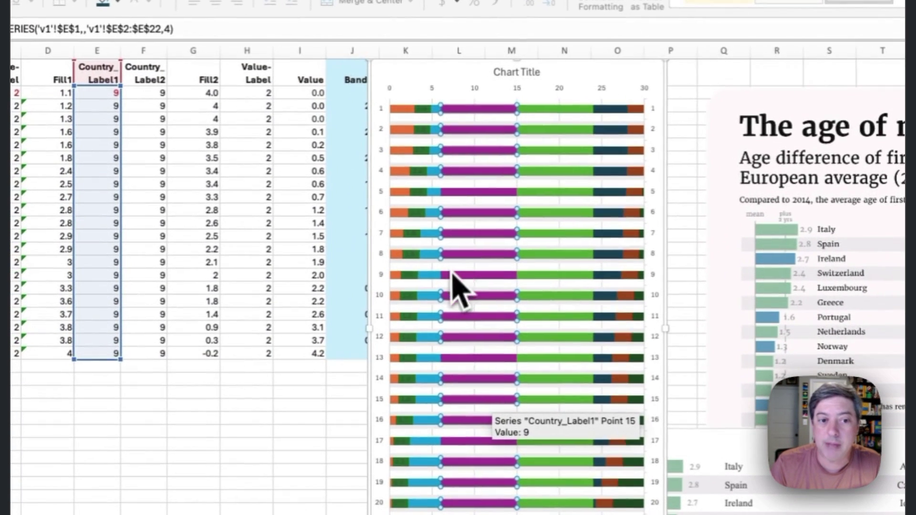
{"action": "left_click", "coordinate": [440, 136]}
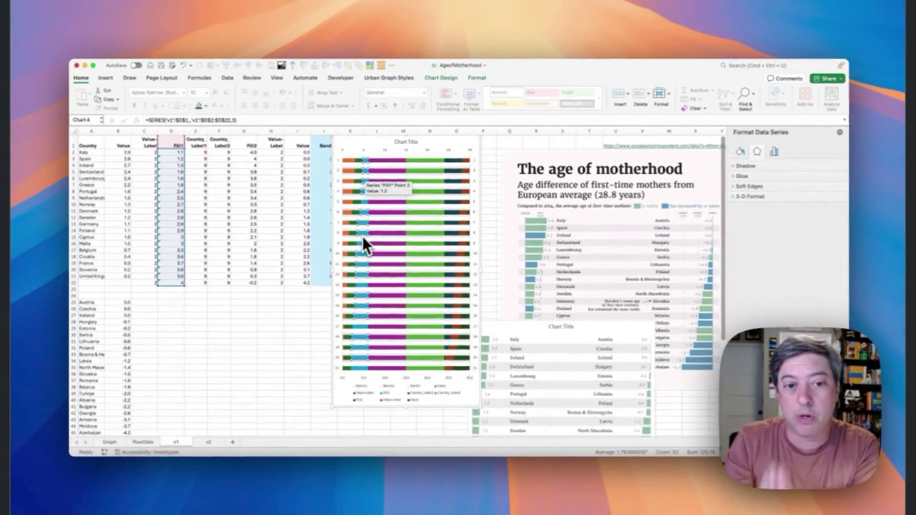
{"action": "left_click", "coordinate": [416, 162]}
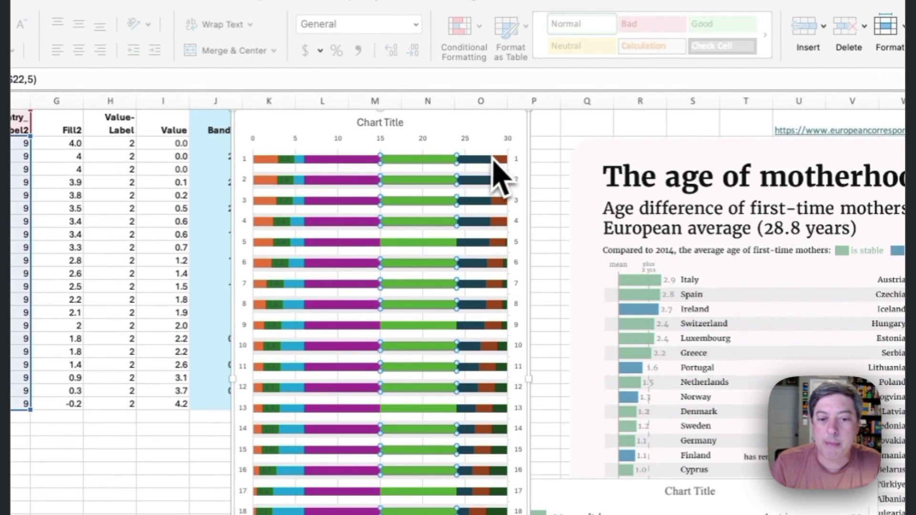
{"action": "left_click", "coordinate": [475, 168]}
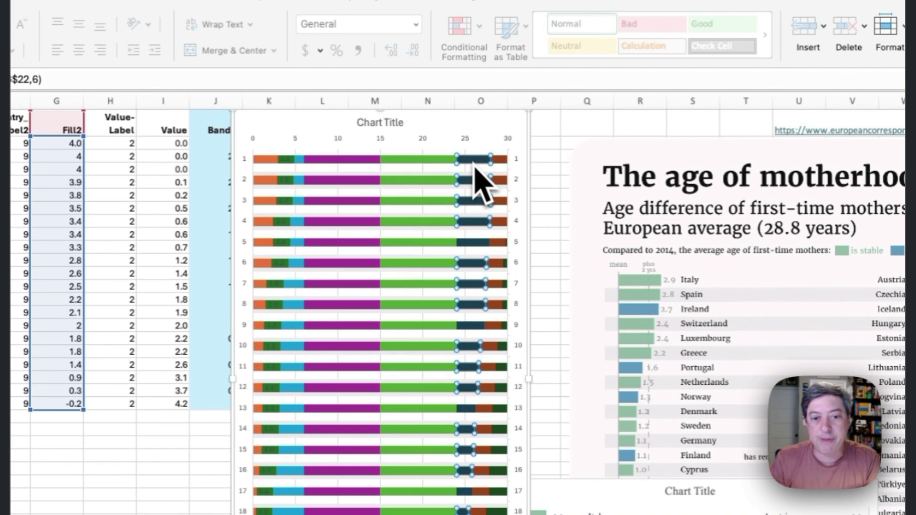
{"action": "left_click", "coordinate": [501, 163]}
{"action": "left_click", "coordinate": [502, 165]}
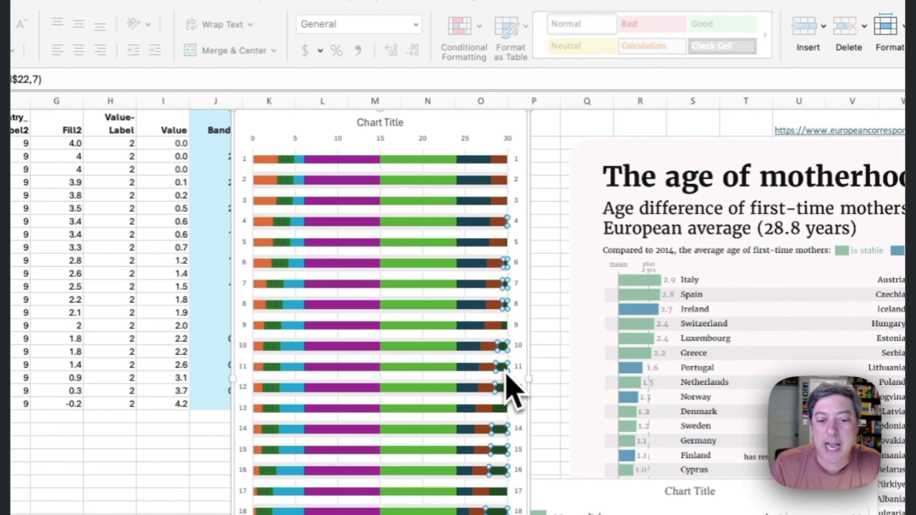
{"action": "key", "text": "Down"}
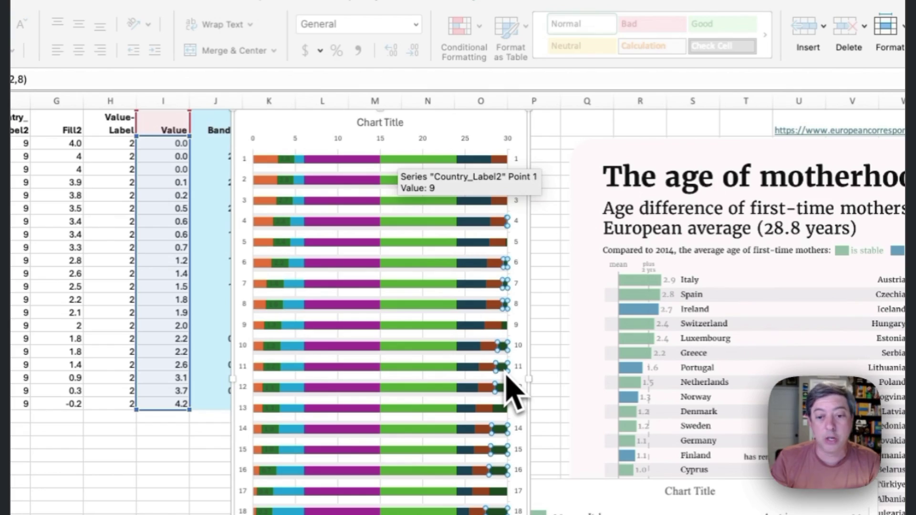
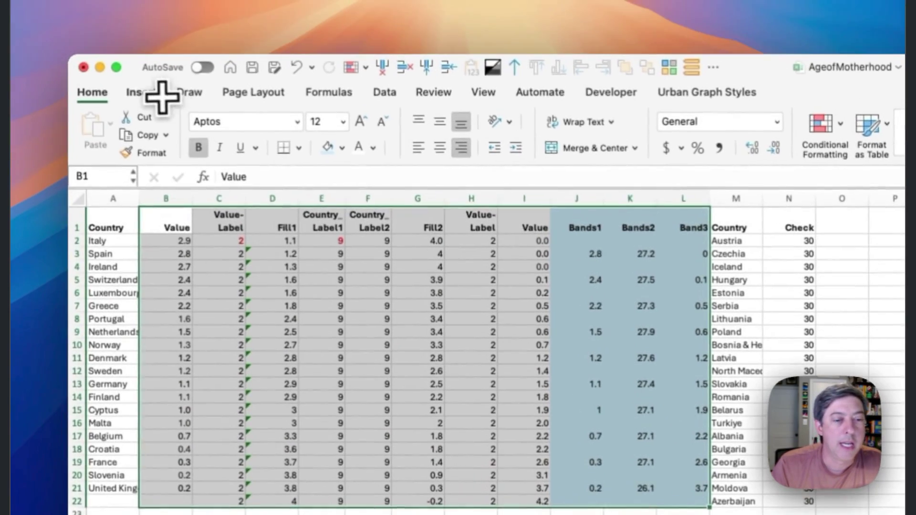
Step: Insert a 2-D stacked bar chart from the selected columns B to L, make it taller and place it beside the source data
{"action": "left_click", "coordinate": [157, 93]}
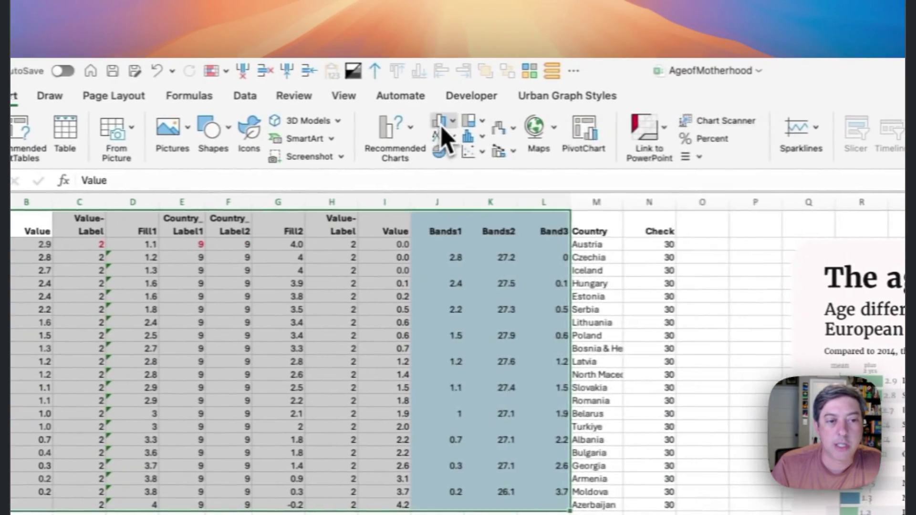
{"action": "left_click", "coordinate": [540, 123]}
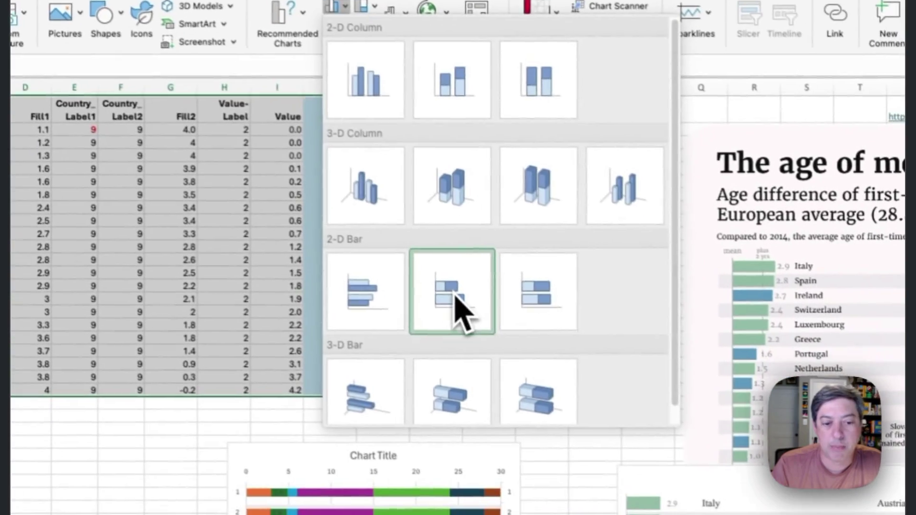
{"action": "left_click", "coordinate": [483, 341]}
{"action": "left_click_drag", "start_coordinate": [486, 306], "coordinate": [474, 114]}
{"action": "left_click_drag", "start_coordinate": [428, 296], "coordinate": [435, 374]}
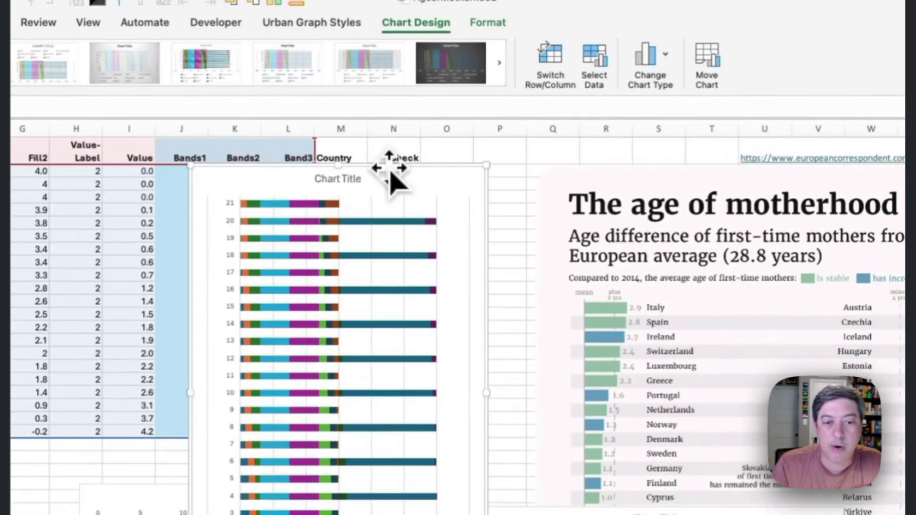
{"action": "left_click_drag", "start_coordinate": [389, 179], "coordinate": [537, 160]}
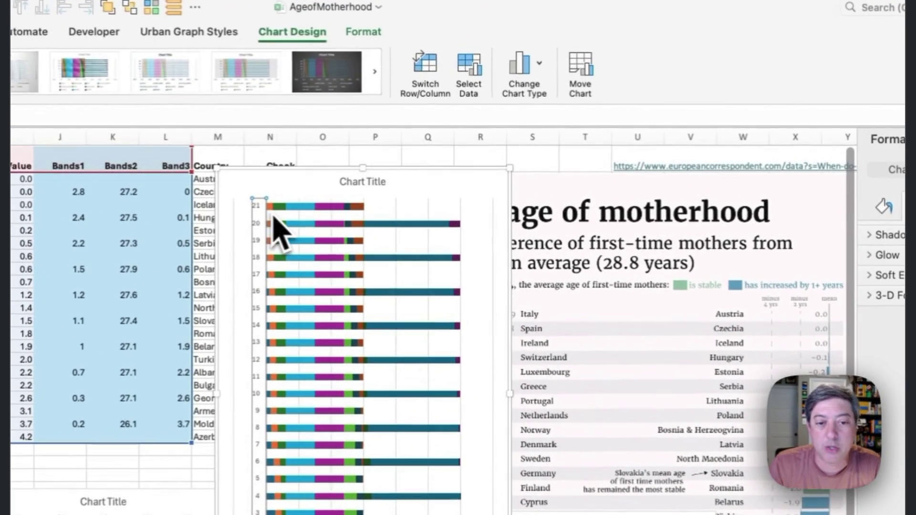
Step: Plot the new chart's first Value-Label series and first Value series on the secondary axis
{"action": "left_click", "coordinate": [276, 220]}
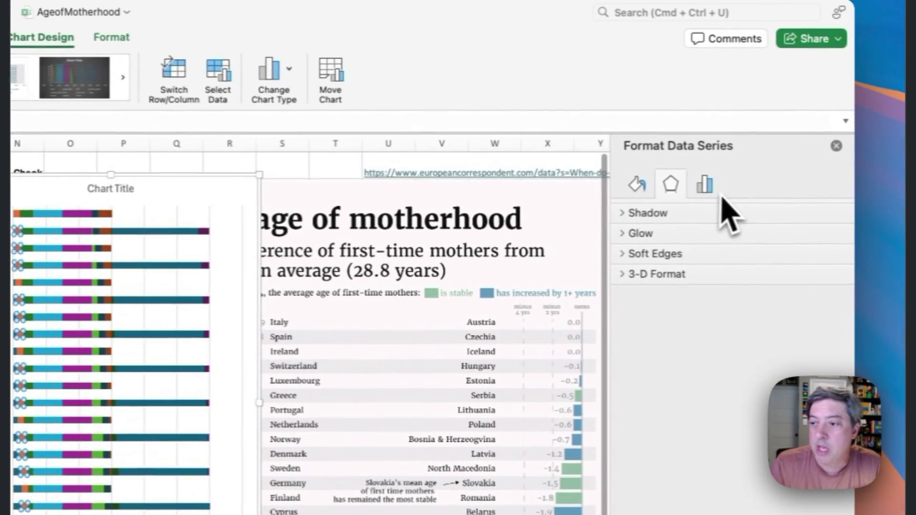
{"action": "left_click", "coordinate": [700, 184]}
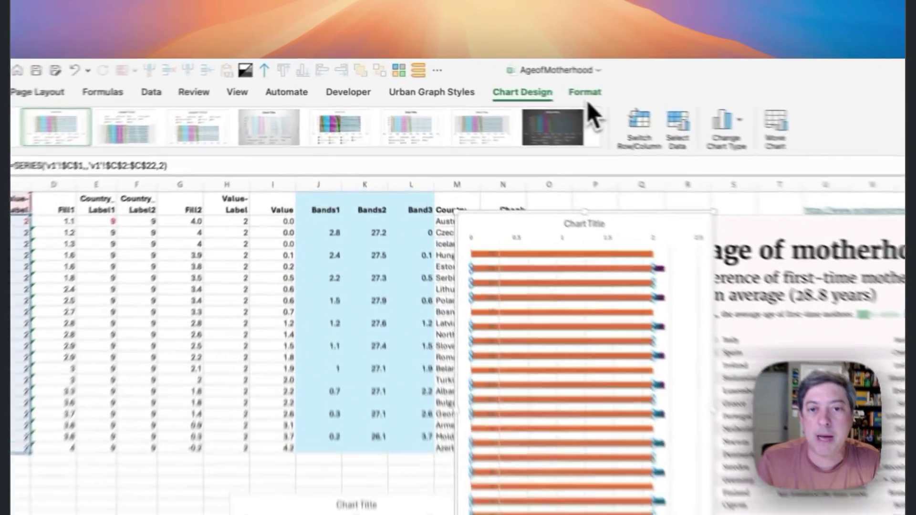
{"action": "left_click", "coordinate": [476, 78]}
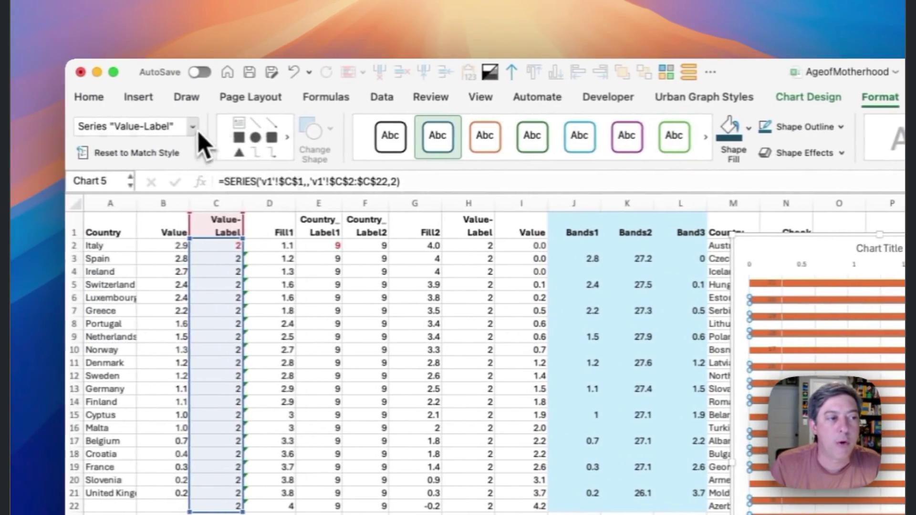
{"action": "left_click", "coordinate": [197, 130]}
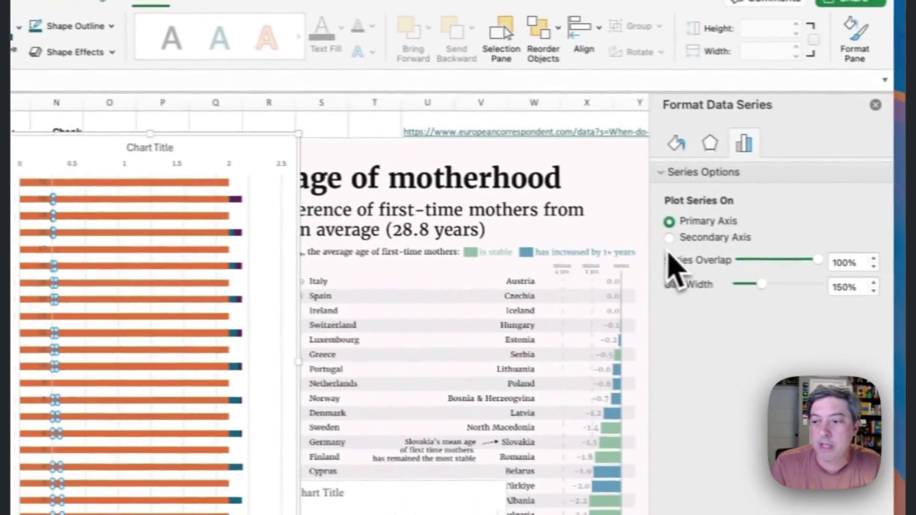
{"action": "left_click", "coordinate": [655, 237]}
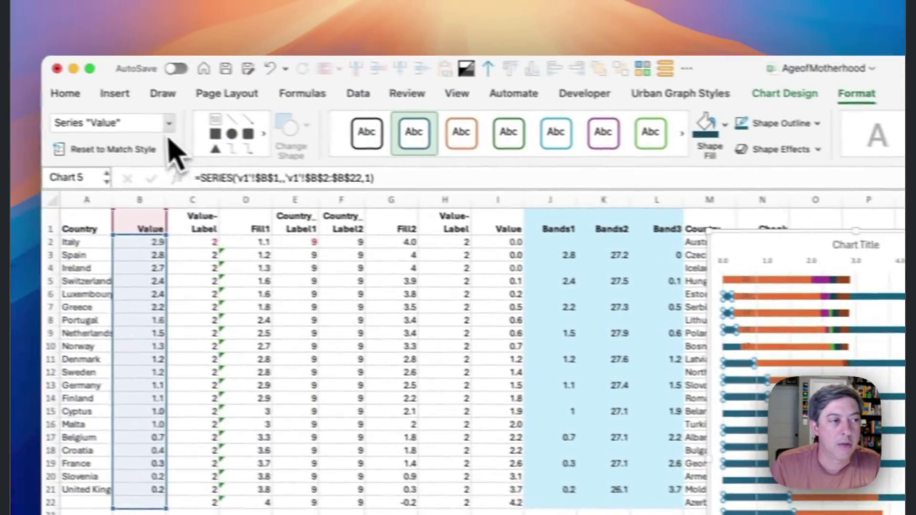
Step: Plot the Fill1 and Country_Label1 series on the secondary axis
{"action": "left_click", "coordinate": [170, 125]}
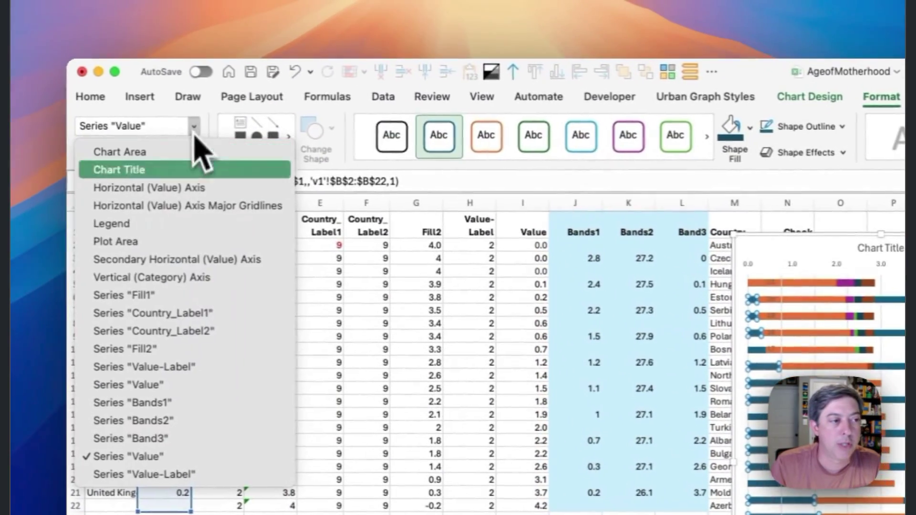
{"action": "left_click", "coordinate": [199, 300]}
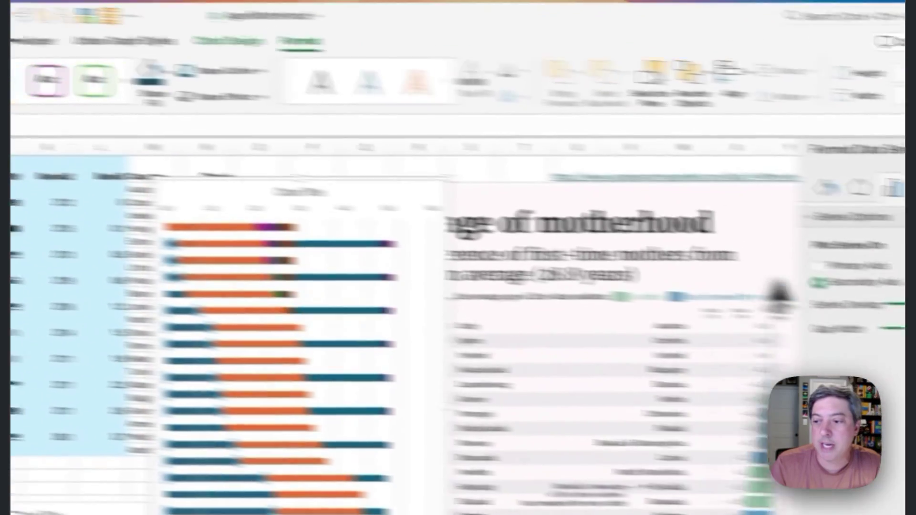
{"action": "left_click", "coordinate": [630, 264]}
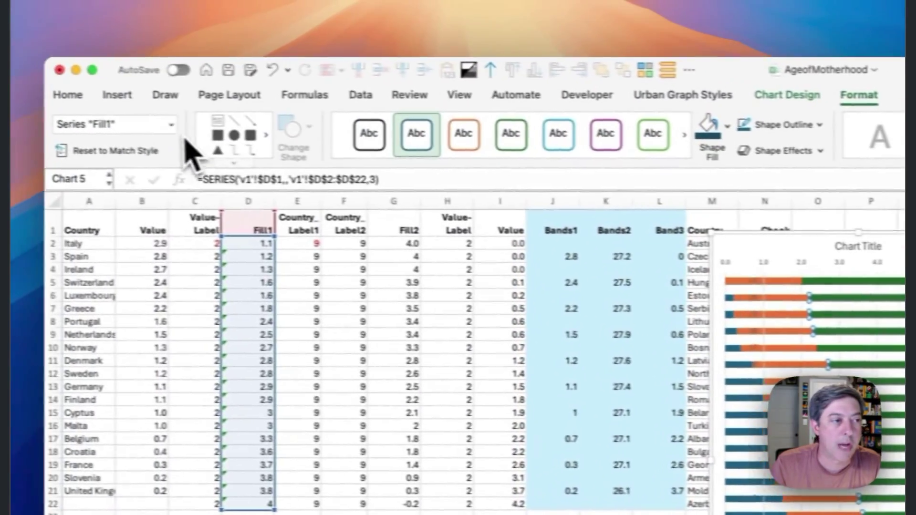
{"action": "left_click", "coordinate": [191, 127]}
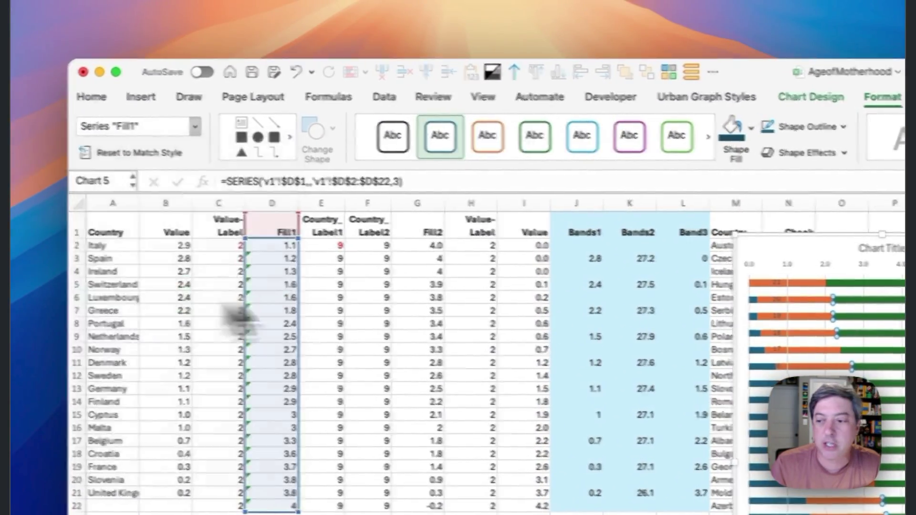
{"action": "left_click", "coordinate": [223, 306]}
{"action": "left_click", "coordinate": [638, 281]}
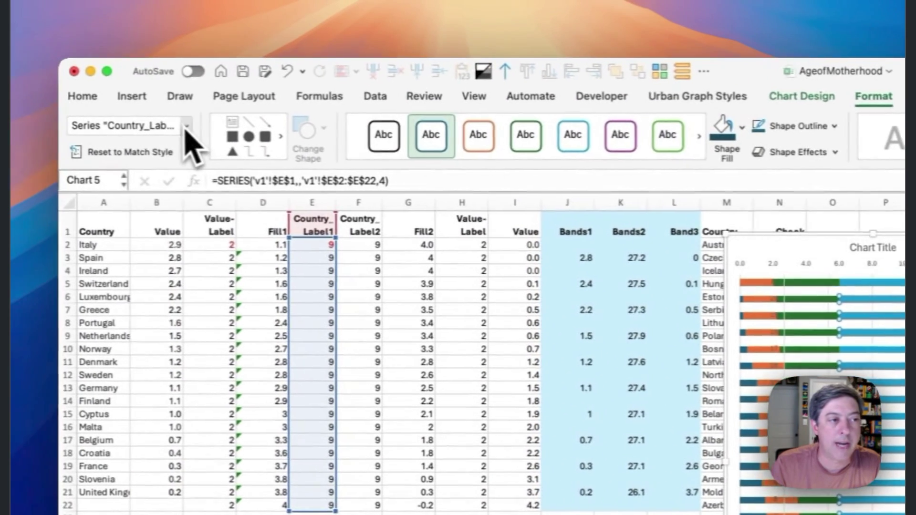
Step: Plot the Country_Label2 and Fill2 series on the secondary axis
{"action": "left_click", "coordinate": [90, 119]}
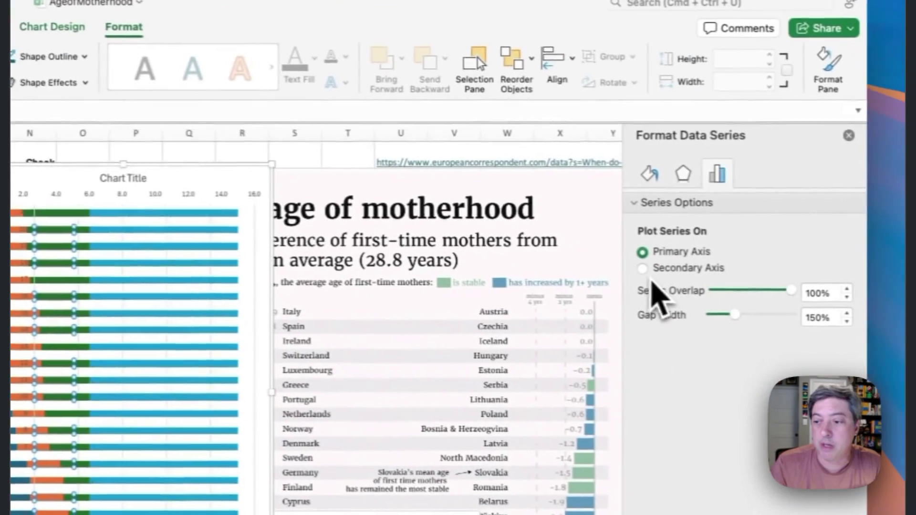
{"action": "left_click", "coordinate": [637, 271]}
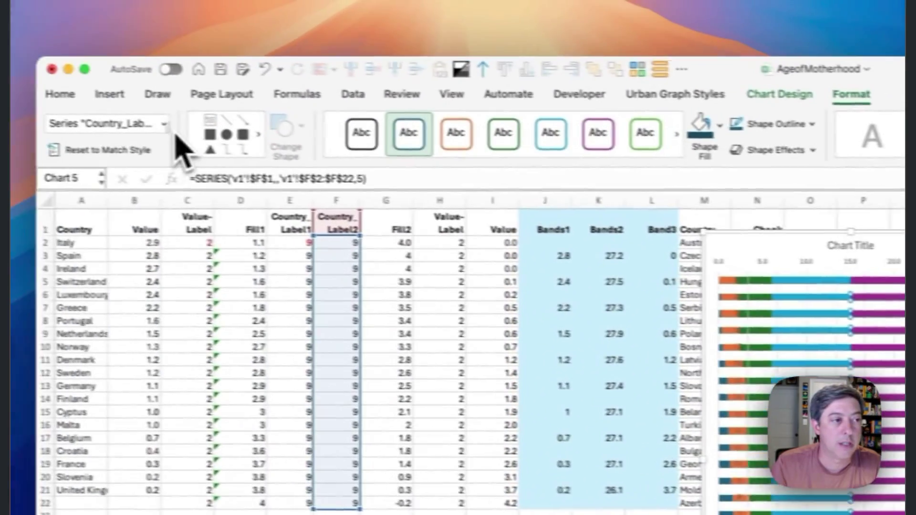
{"action": "left_click", "coordinate": [196, 127]}
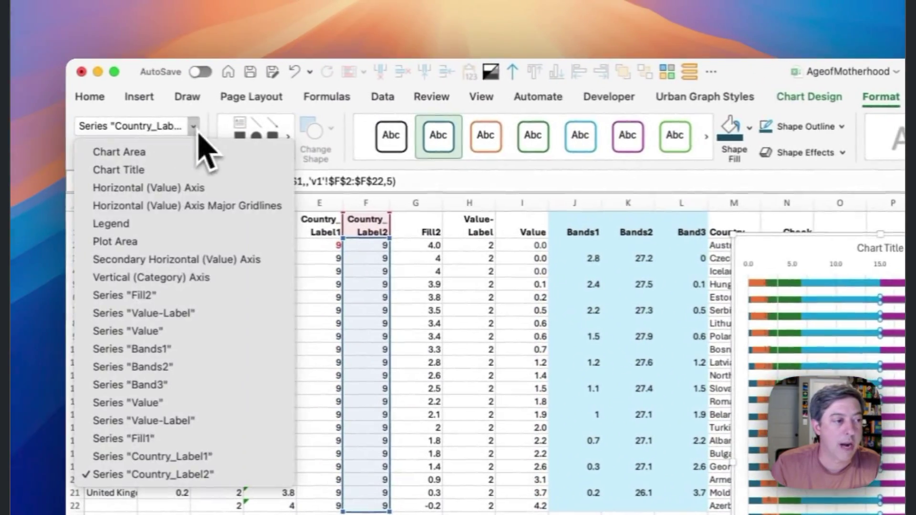
{"action": "left_click", "coordinate": [179, 296]}
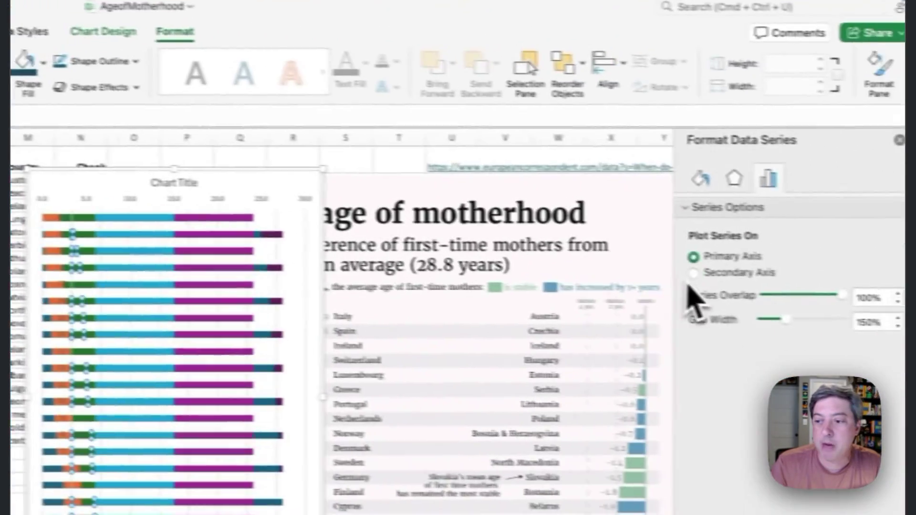
{"action": "left_click", "coordinate": [655, 271]}
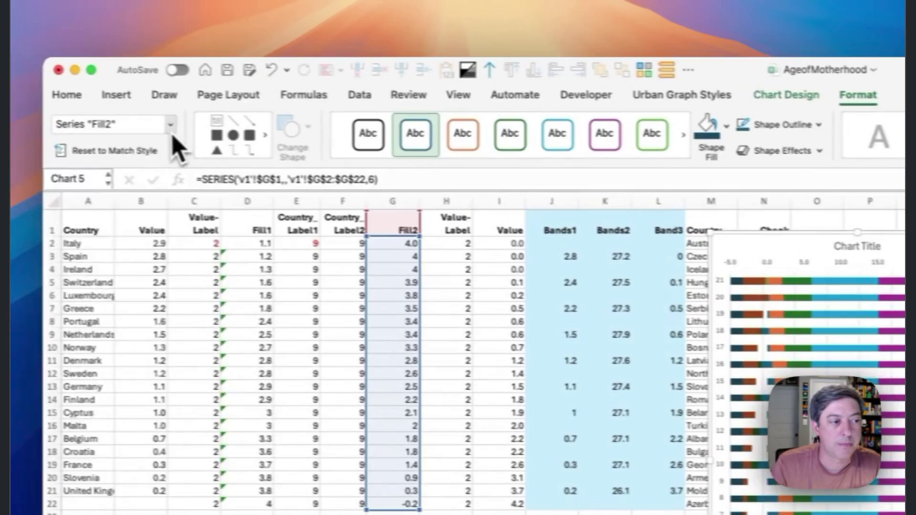
Step: Plot the second Value-Label series and the second Value series on the secondary axis, leaving only the band series on the primary axis
{"action": "left_click", "coordinate": [171, 125]}
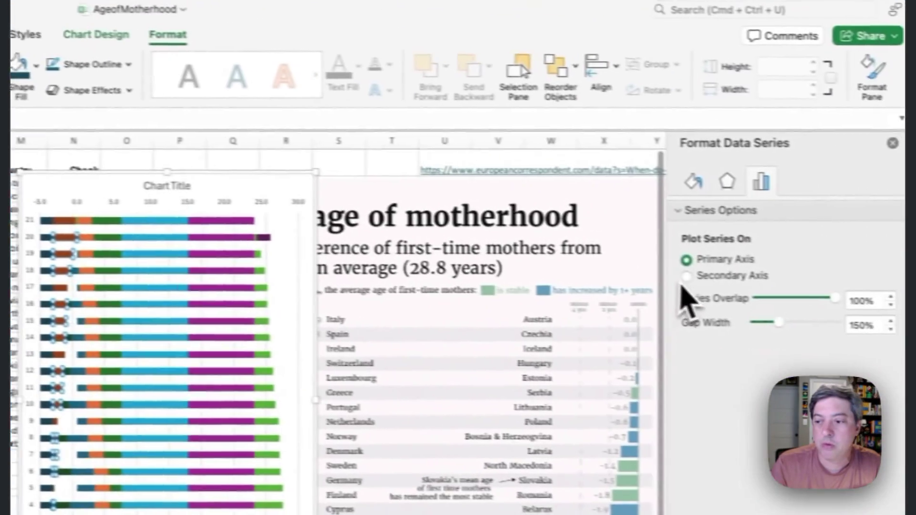
{"action": "left_click", "coordinate": [687, 277]}
{"action": "left_click", "coordinate": [114, 120]}
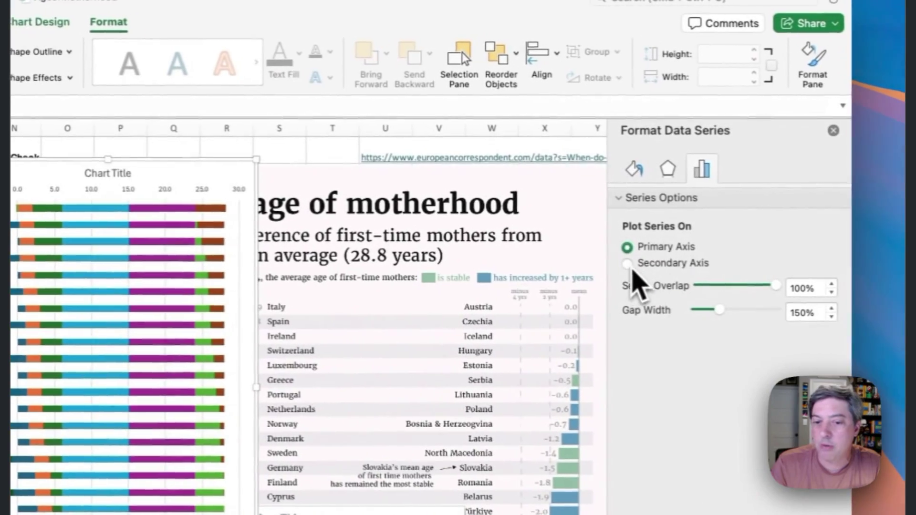
{"action": "left_click", "coordinate": [624, 264]}
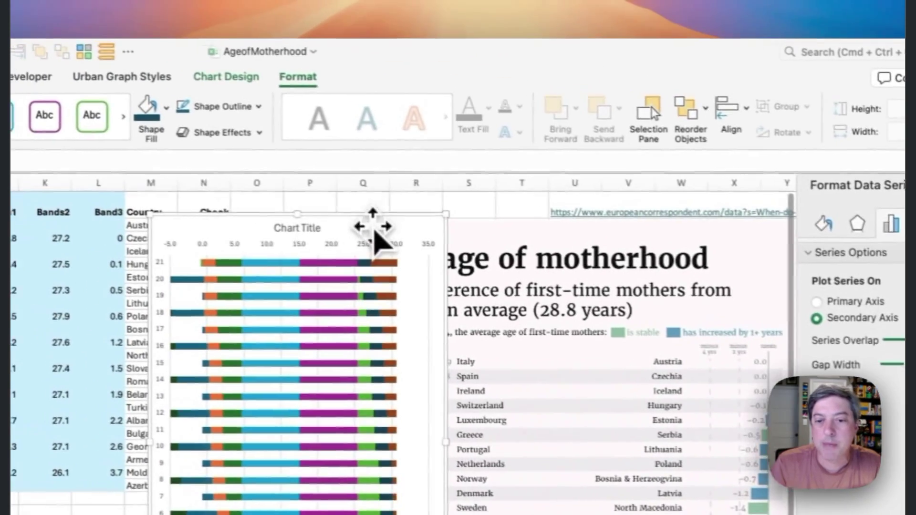
Step: Add a secondary vertical axis to the new stacked bar chart
{"action": "left_click", "coordinate": [182, 176]}
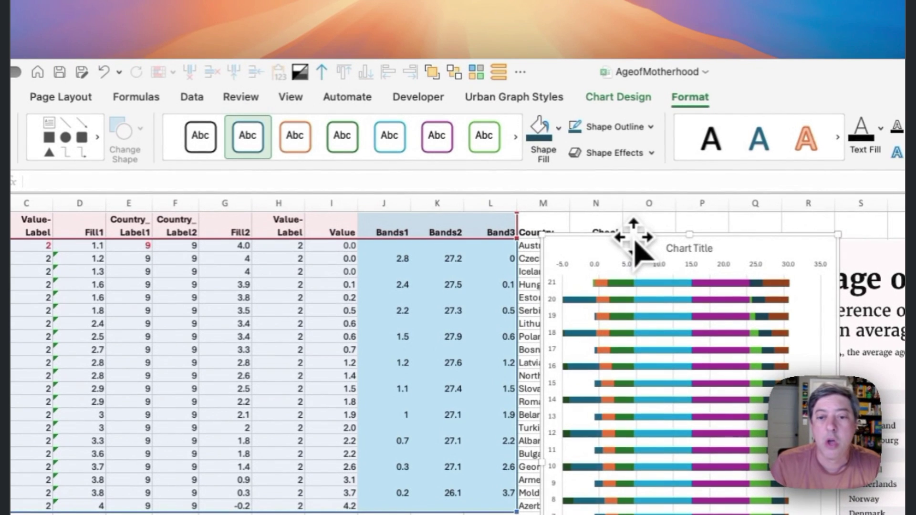
{"action": "left_click", "coordinate": [627, 100]}
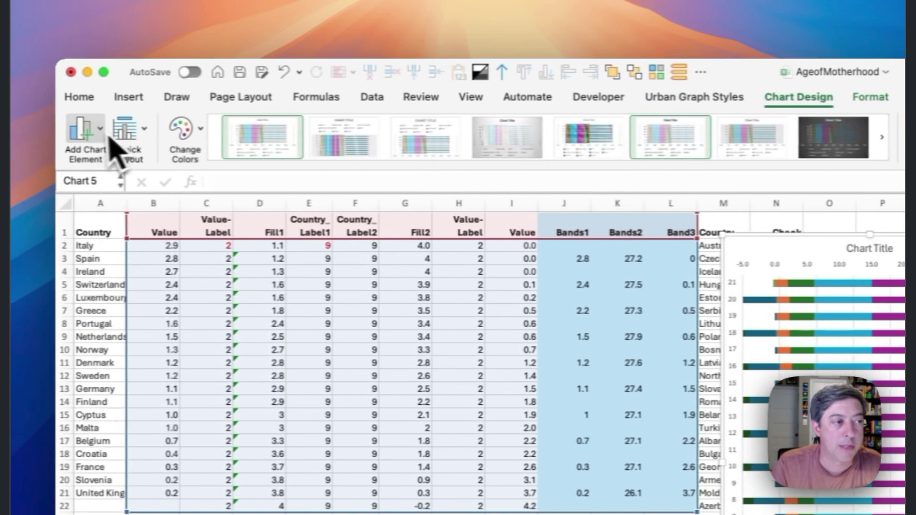
{"action": "left_click", "coordinate": [98, 128]}
{"action": "mouse_move", "coordinate": [119, 156]}
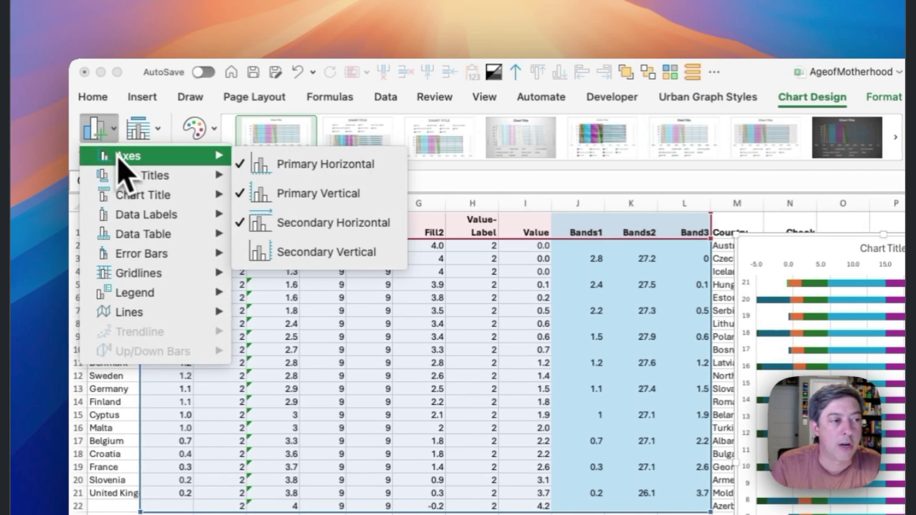
{"action": "left_click", "coordinate": [294, 253]}
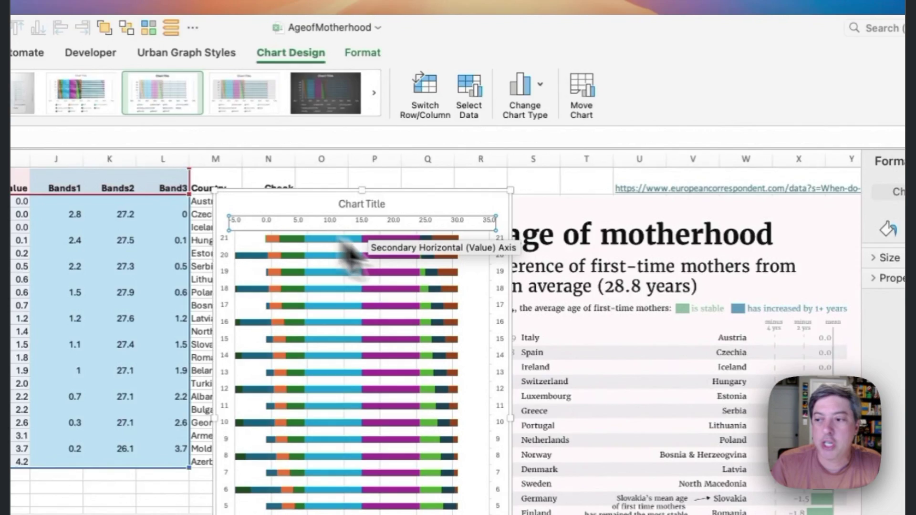
Step: Set the secondary horizontal axis bounds to 0 and 30, and move the chart clear of the source data beside the Check column
{"action": "double_click", "coordinate": [346, 222]}
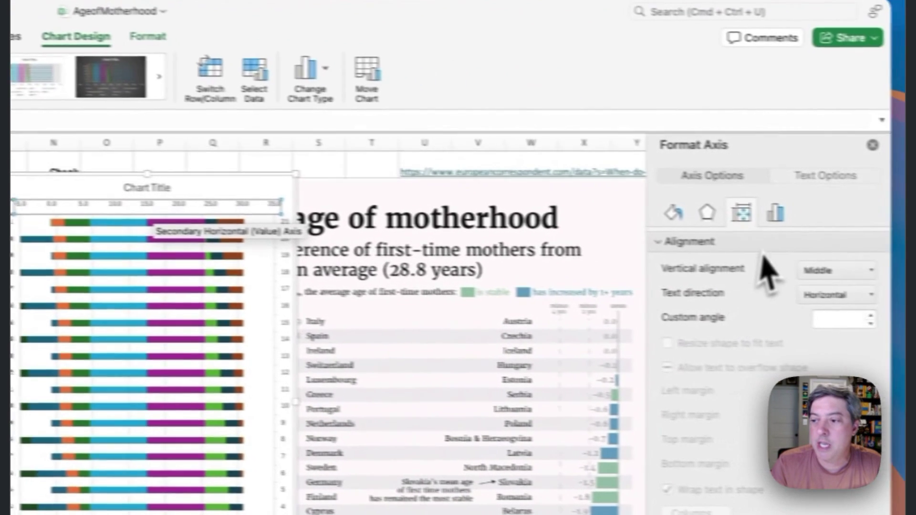
{"action": "left_click", "coordinate": [738, 212]}
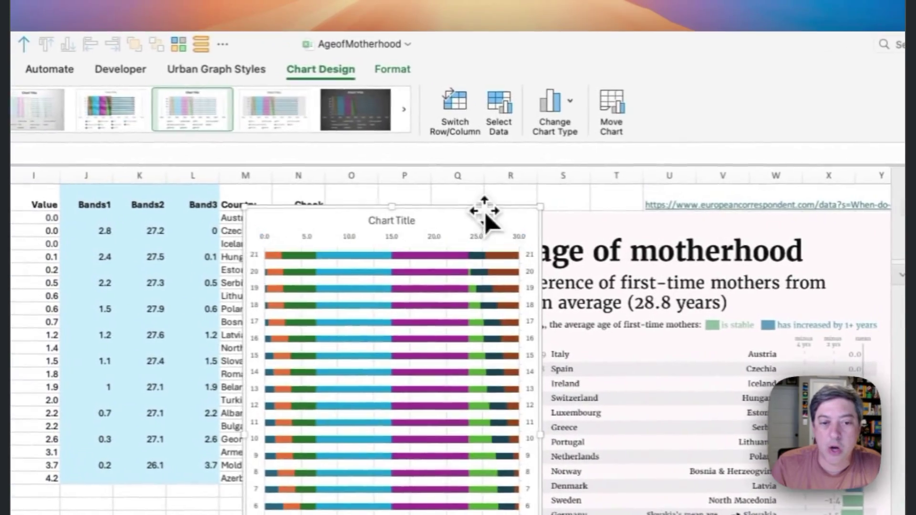
{"action": "left_click_drag", "start_coordinate": [341, 305], "coordinate": [306, 311]}
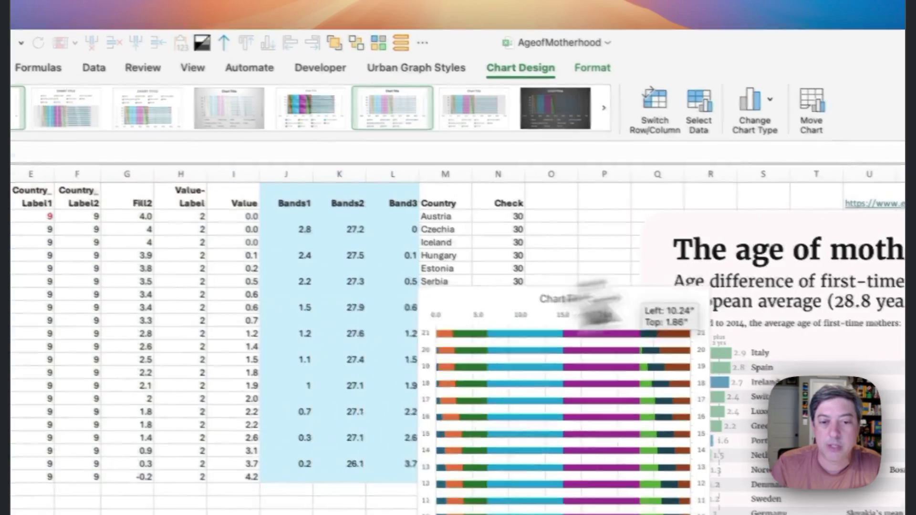
{"action": "left_click_drag", "start_coordinate": [601, 305], "coordinate": [753, 201]}
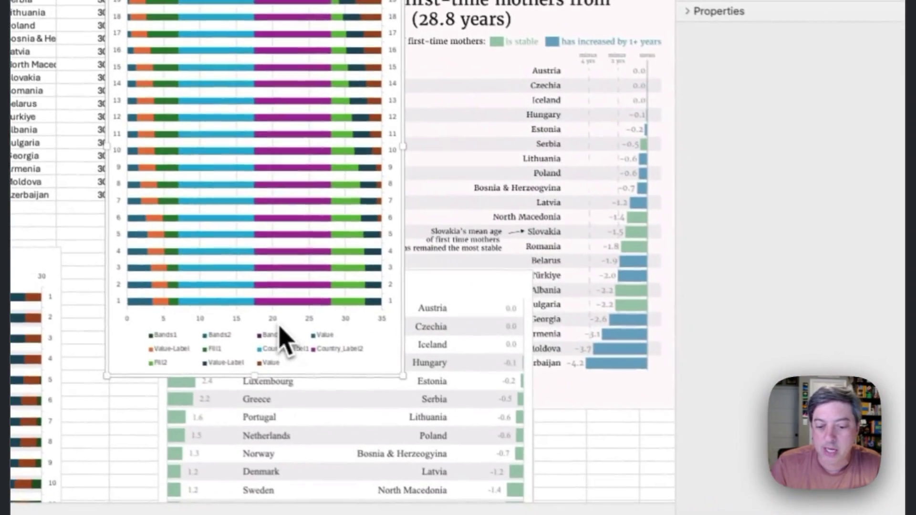
Step: Set the primary horizontal axis bounds to 0 and 30 to match the secondary axis
{"action": "left_click", "coordinate": [277, 321]}
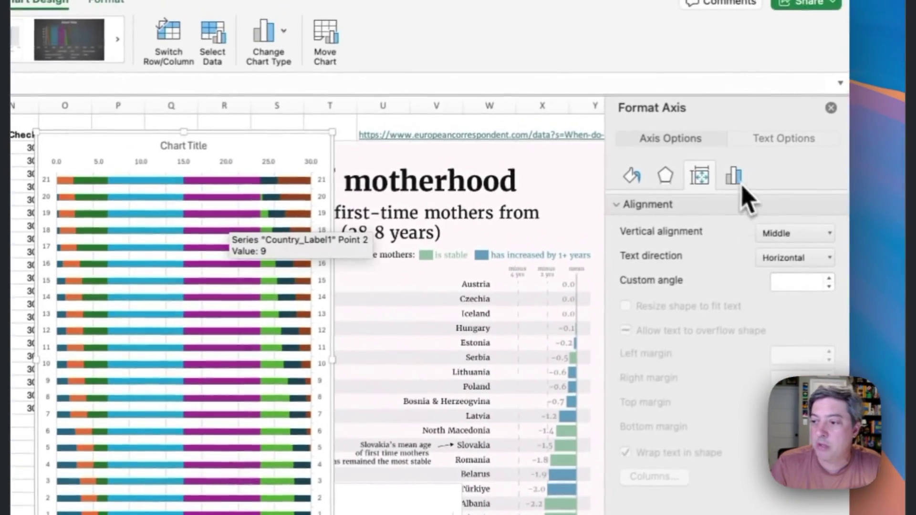
{"action": "left_click", "coordinate": [737, 181]}
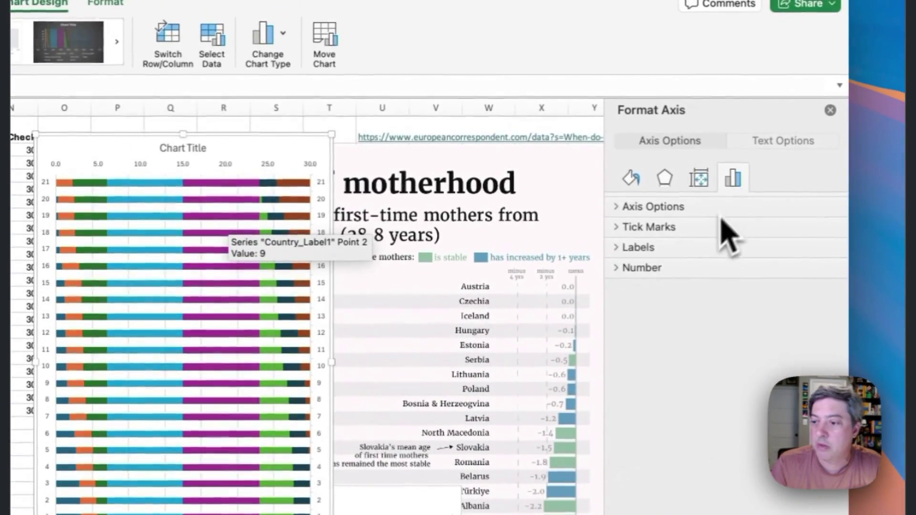
{"action": "scroll", "coordinate": [749, 265], "scroll_direction": "up", "scroll_amount": 1}
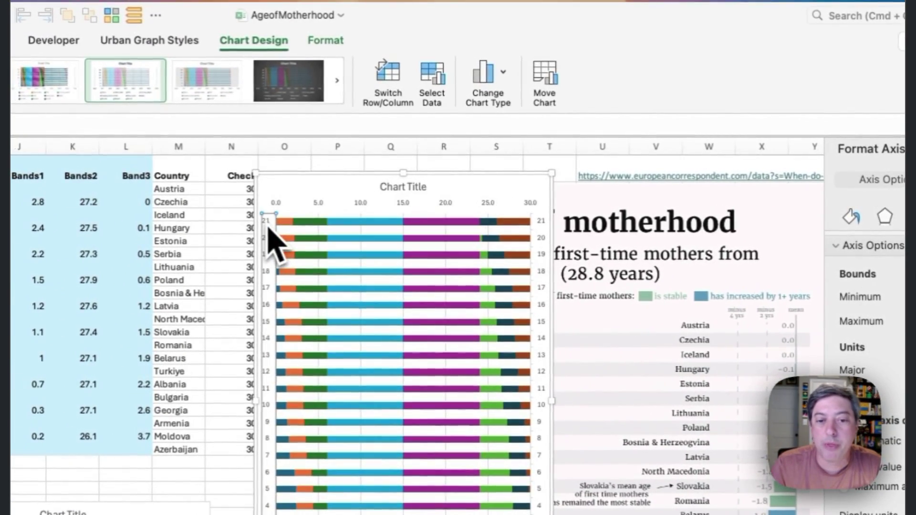
Step: List the categories in reverse order on both the primary and secondary vertical axes
{"action": "left_click", "coordinate": [274, 243]}
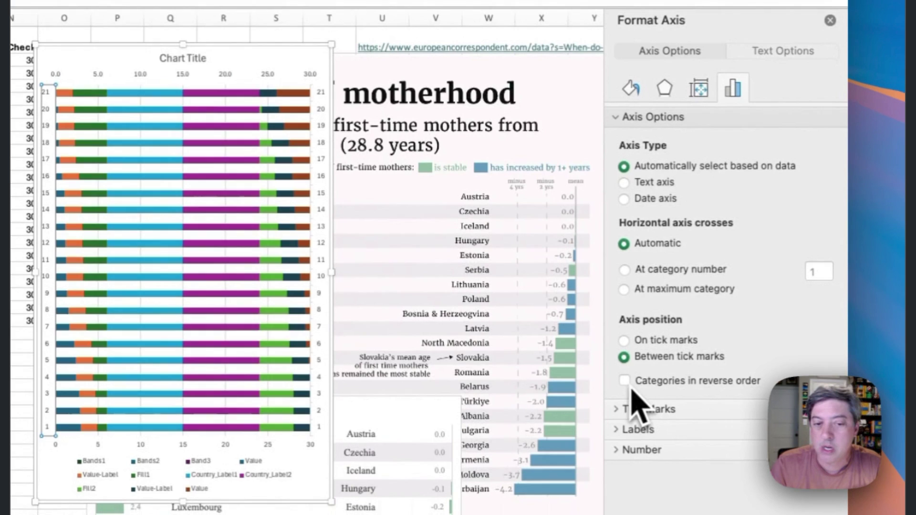
{"action": "left_click", "coordinate": [624, 391]}
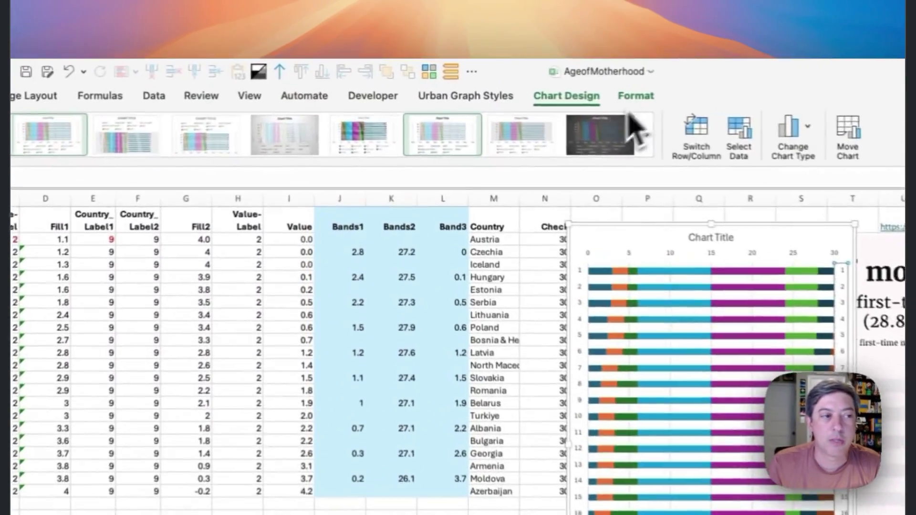
Step: Select the Bands1 series and set the gap width of the primary-axis bars to 20%
{"action": "left_click", "coordinate": [477, 78]}
{"action": "left_click", "coordinate": [136, 126]}
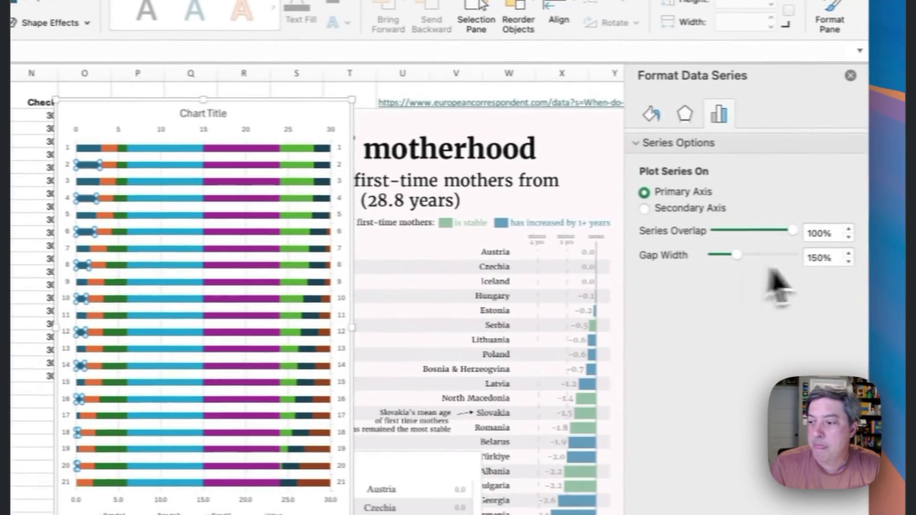
{"action": "double_click", "coordinate": [795, 260]}
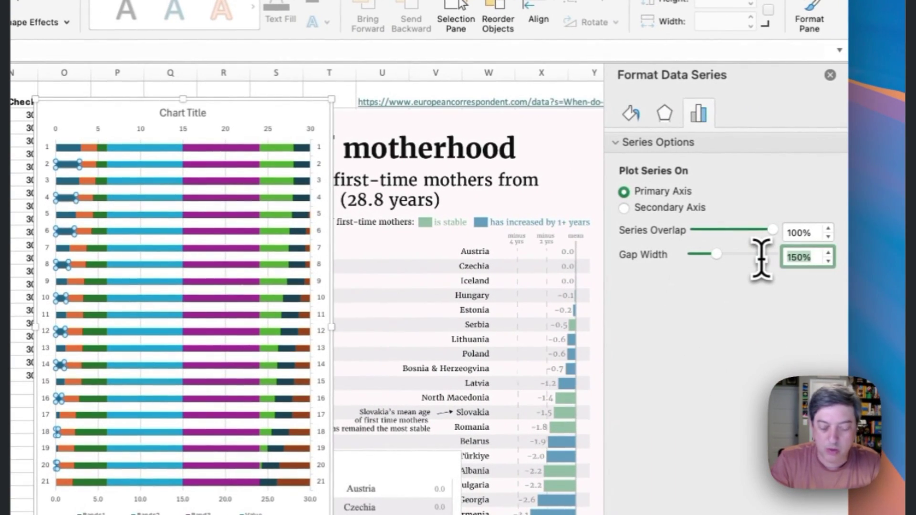
{"action": "type", "text": "20"}
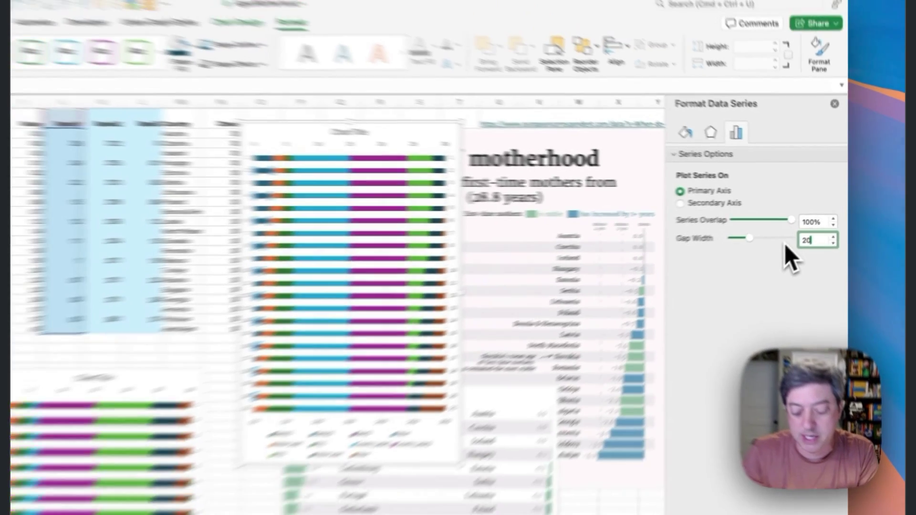
{"action": "key", "text": "Return"}
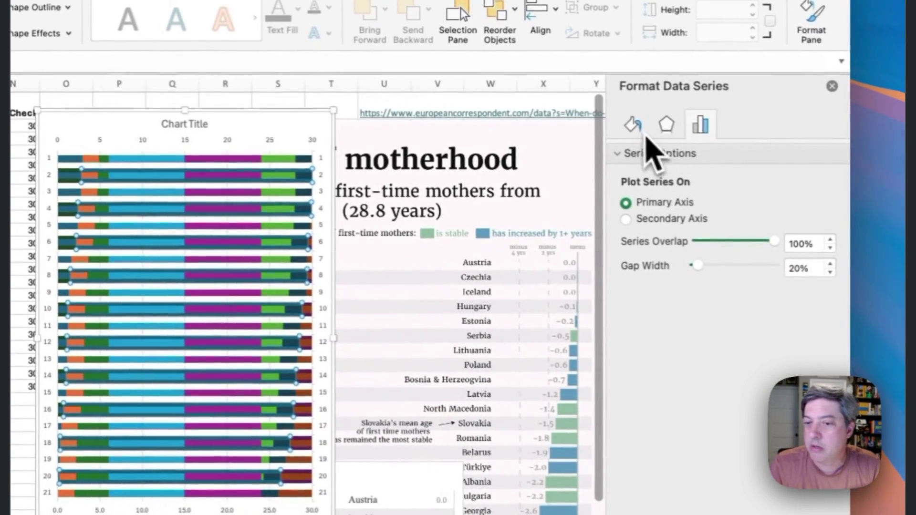
Step: Fill the Bands2 series with the light grey from the recent colors
{"action": "left_click", "coordinate": [687, 148]}
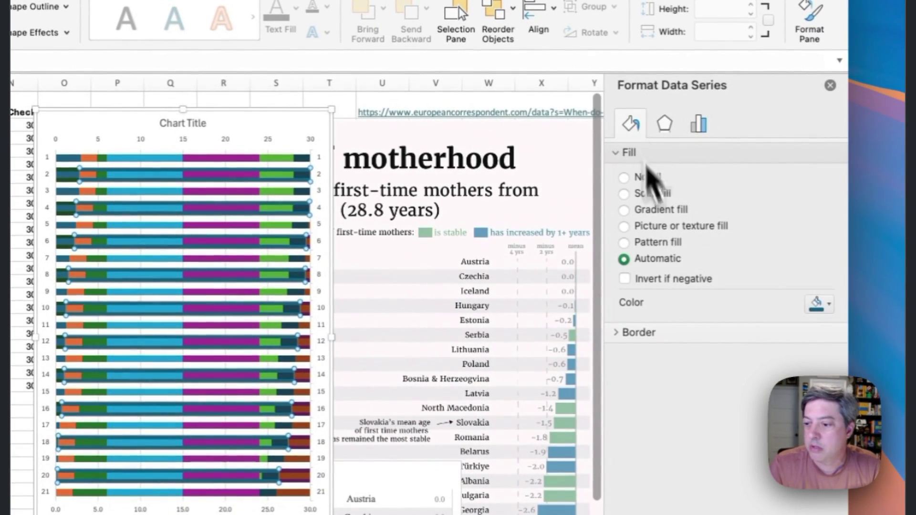
{"action": "left_click", "coordinate": [817, 304]}
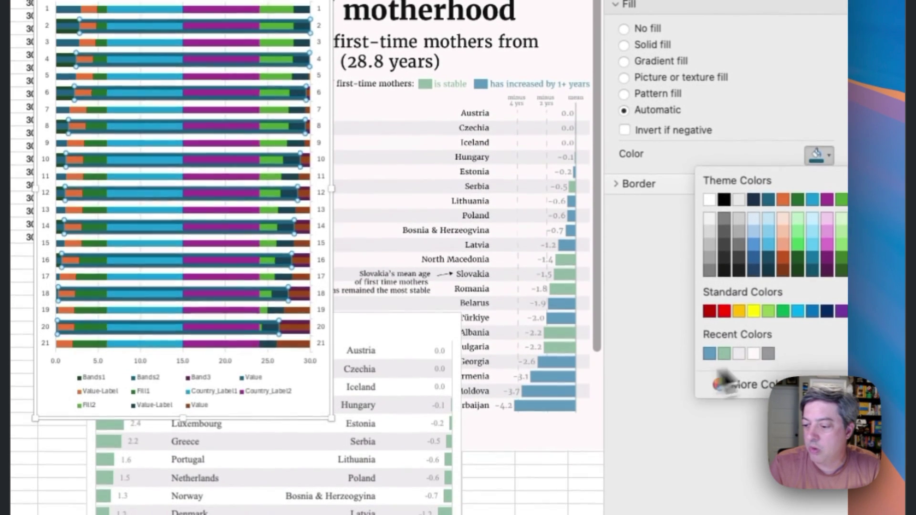
{"action": "left_click", "coordinate": [722, 377]}
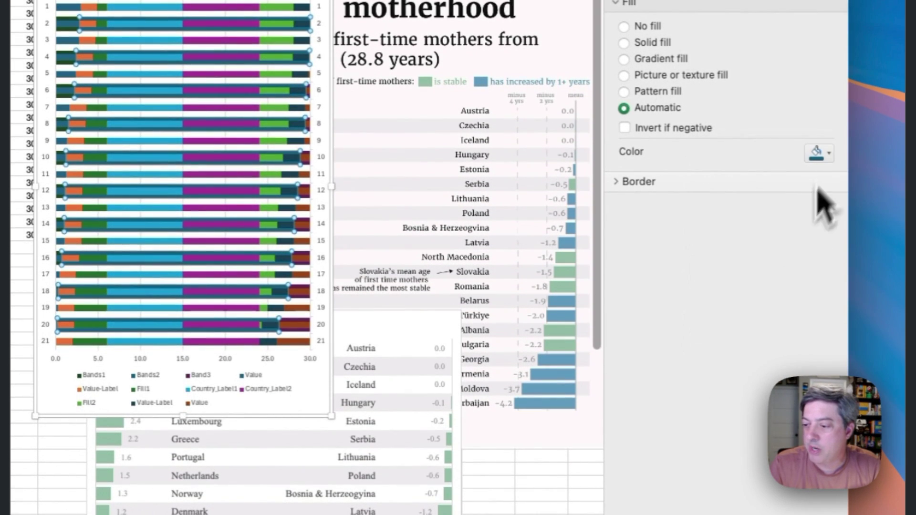
{"action": "left_click", "coordinate": [817, 153]}
{"action": "left_click", "coordinate": [740, 353]}
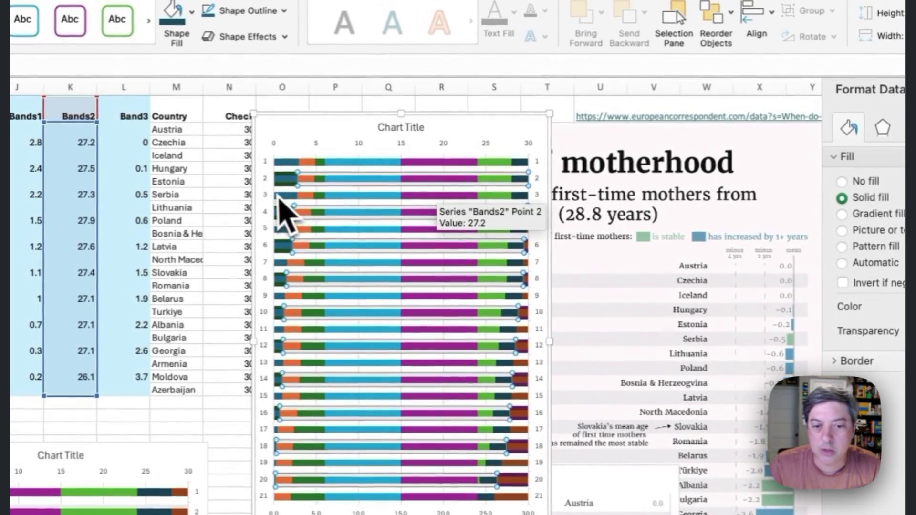
Step: Fill the Bands1 and Band3 series with the same light grey recent color
{"action": "left_click", "coordinate": [283, 205]}
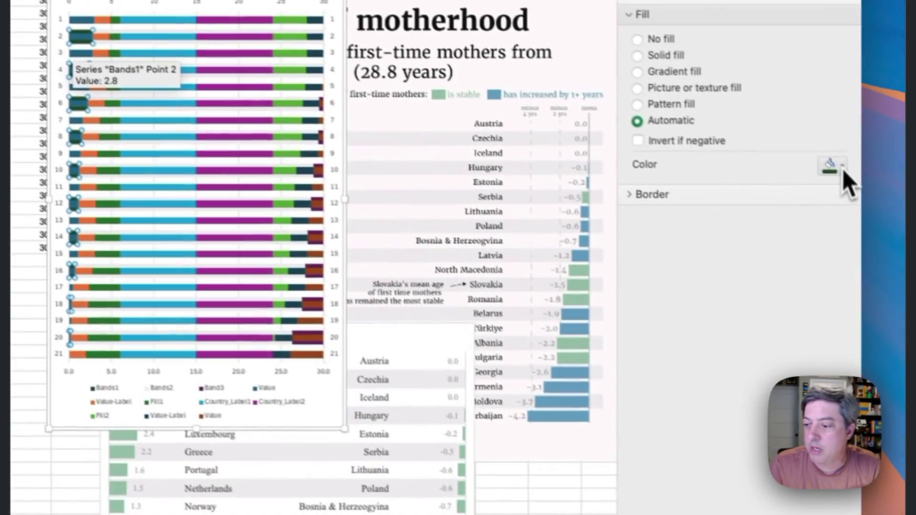
{"action": "left_click", "coordinate": [843, 169]}
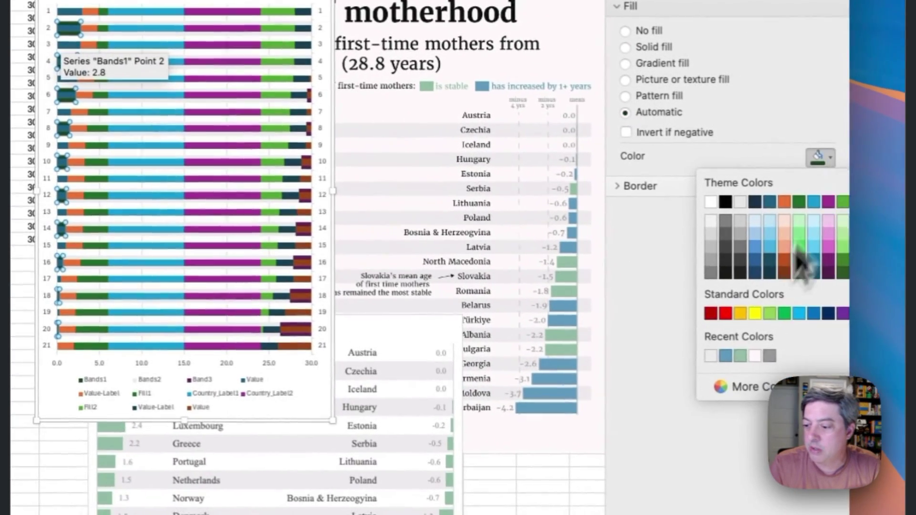
{"action": "left_click", "coordinate": [709, 354]}
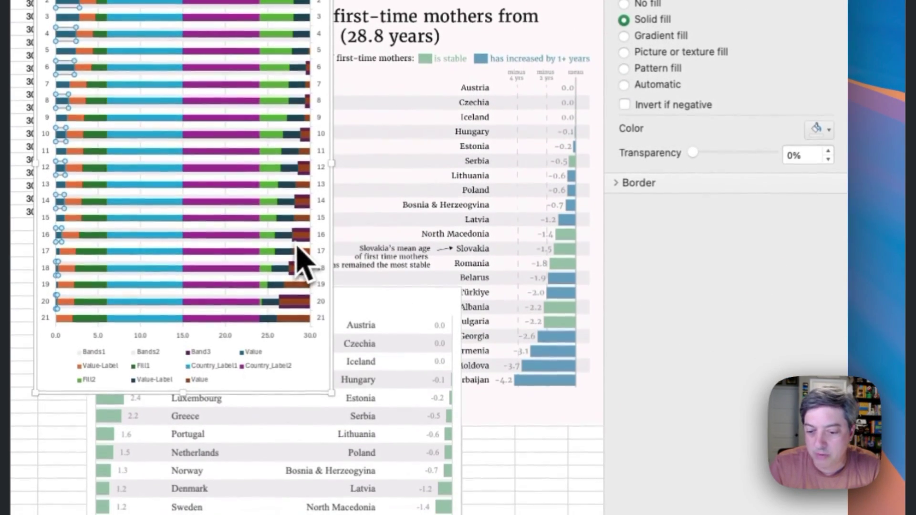
{"action": "key", "text": "super+z"}
{"action": "left_click", "coordinate": [819, 128]}
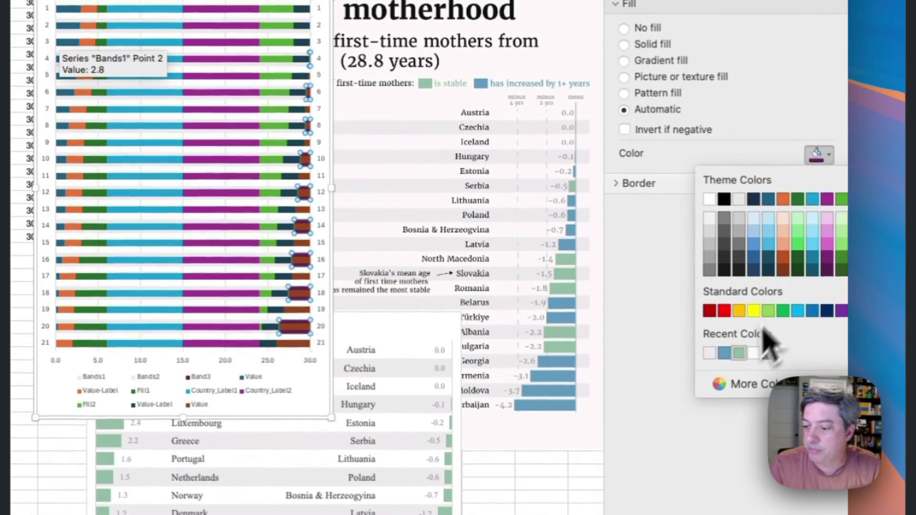
{"action": "left_click", "coordinate": [712, 355]}
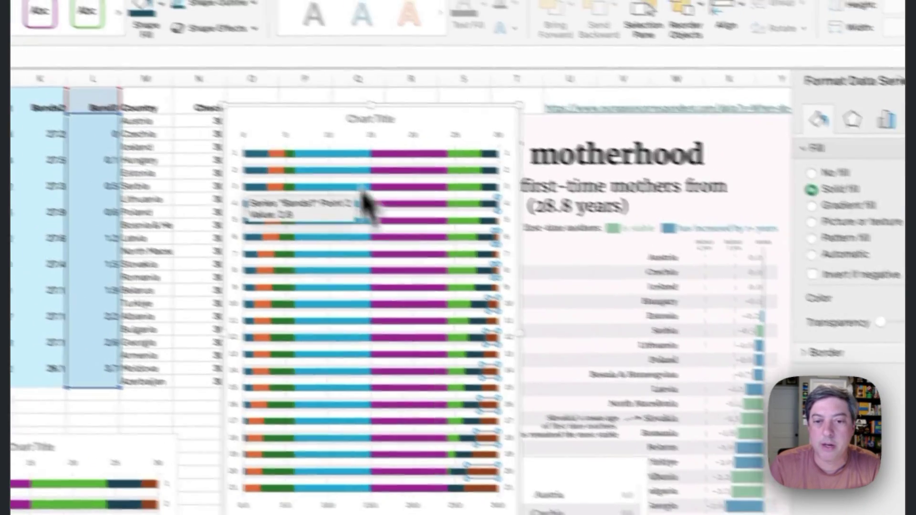
Step: Move the chart over columns L to Q so the reference graphic beside it is uncovered
{"action": "left_click", "coordinate": [464, 148]}
{"action": "left_click", "coordinate": [465, 153]}
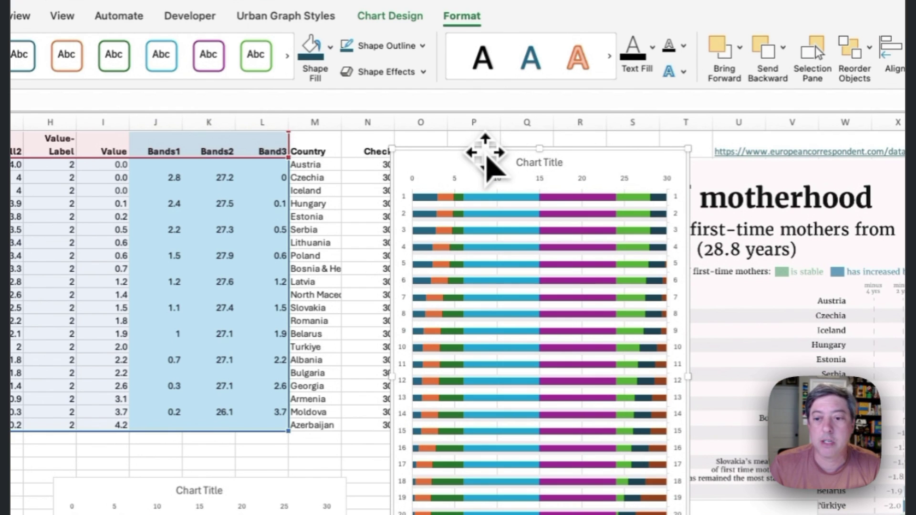
{"action": "left_click_drag", "start_coordinate": [486, 152], "coordinate": [337, 154]}
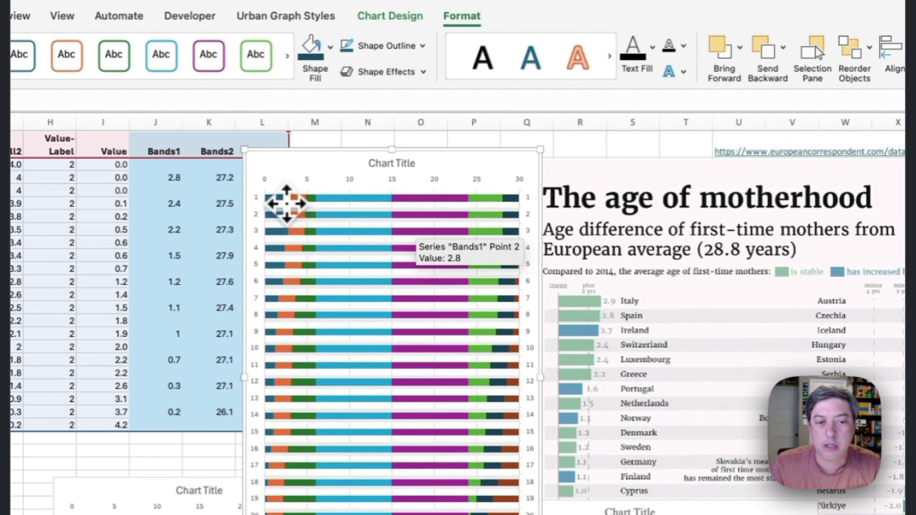
Step: Fill both Value series, at the start and end of the bars, with the light green recent color
{"action": "left_click", "coordinate": [282, 203]}
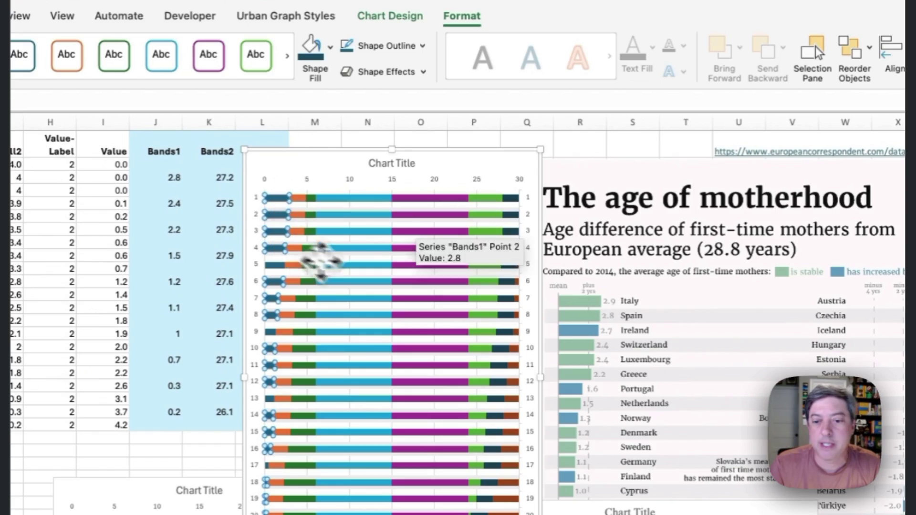
{"action": "double_click", "coordinate": [321, 261]}
{"action": "left_click", "coordinate": [821, 178]}
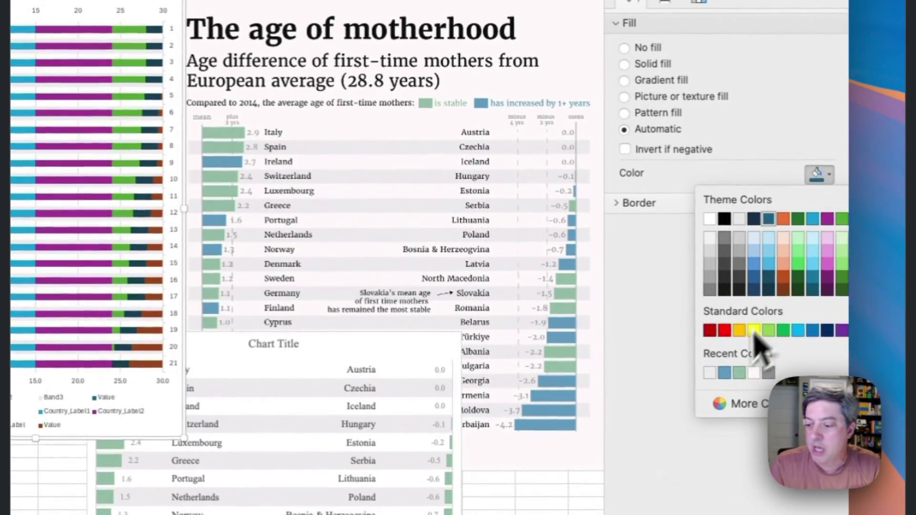
{"action": "left_click", "coordinate": [739, 372]}
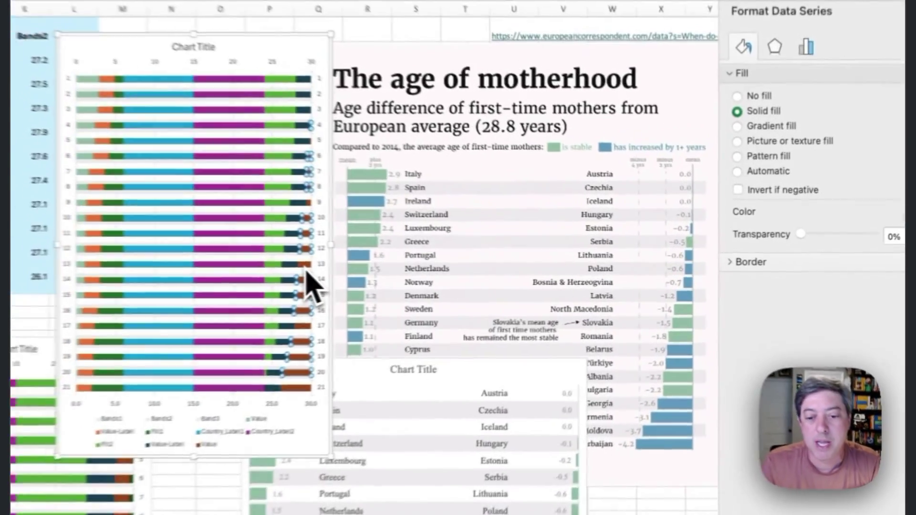
{"action": "key", "text": "super+z"}
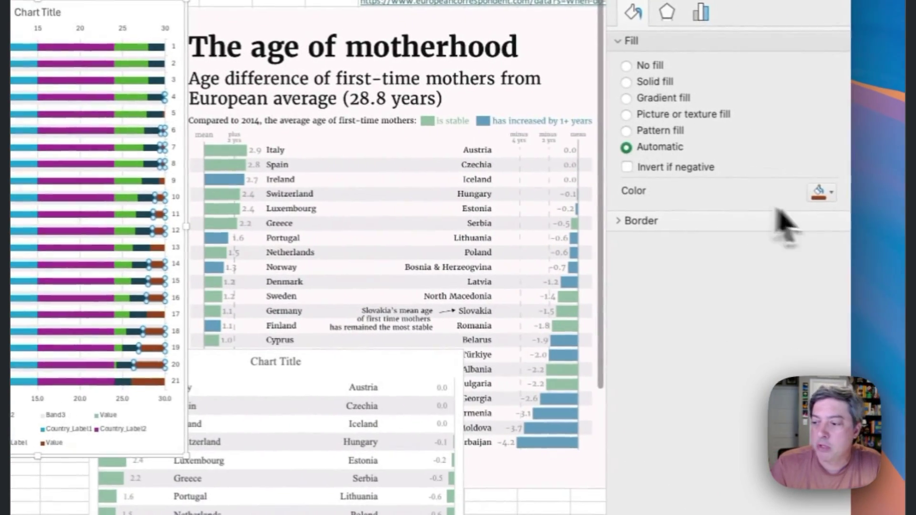
{"action": "left_click", "coordinate": [822, 193]}
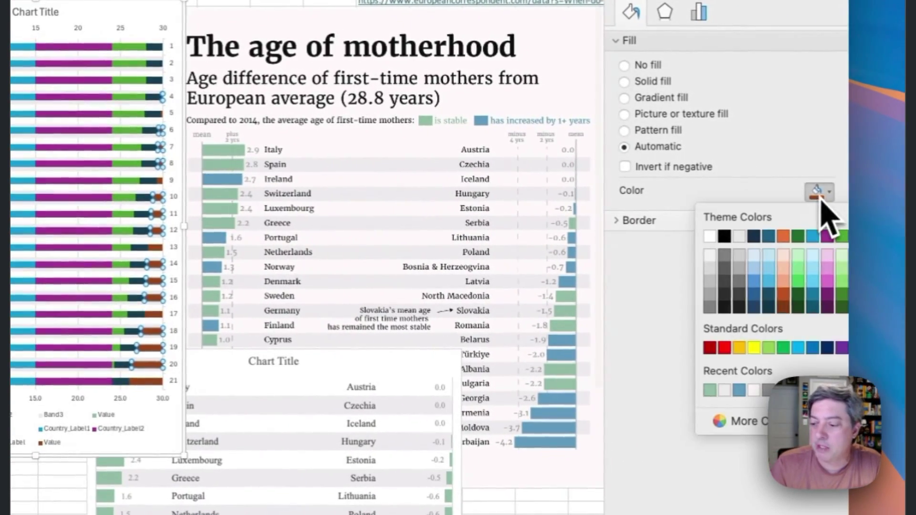
{"action": "left_click", "coordinate": [710, 391]}
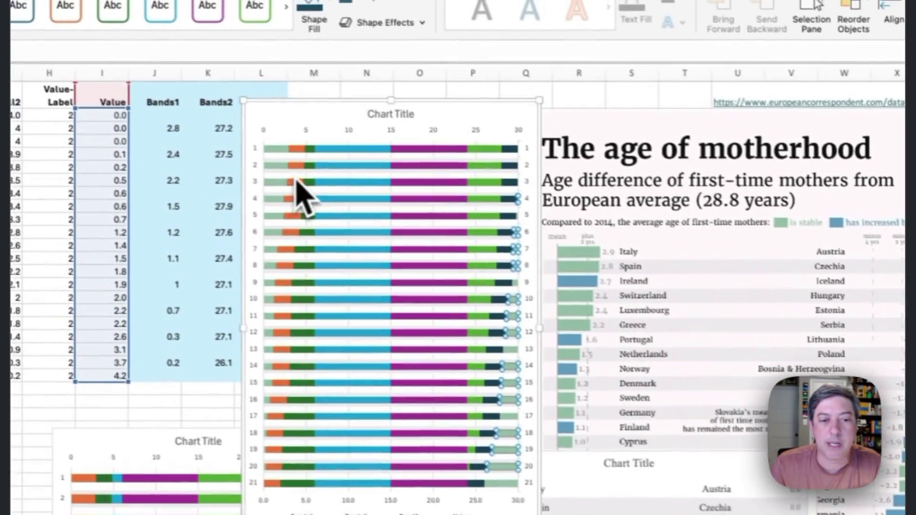
Step: Add data labels to the orange Value-Label series beside the first Value series and select those labels
{"action": "left_click", "coordinate": [194, 118]}
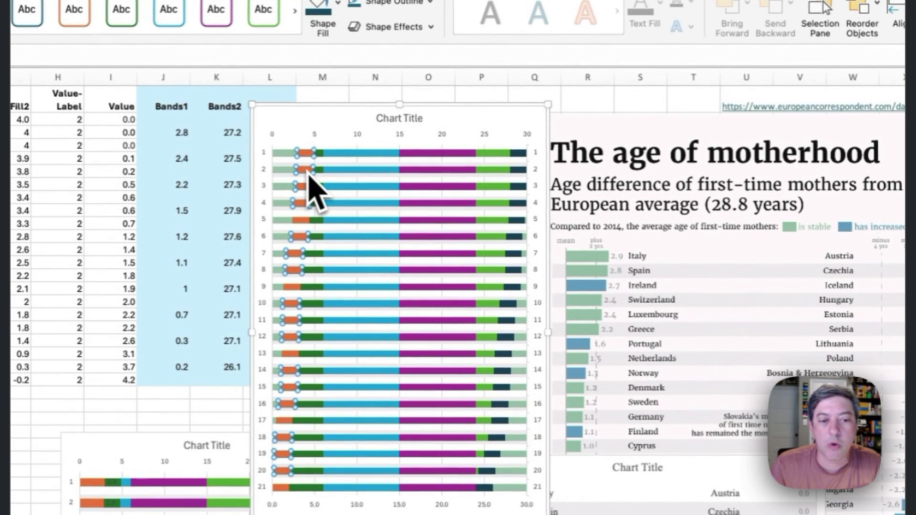
{"action": "right_click", "coordinate": [309, 177]}
{"action": "left_click", "coordinate": [338, 290]}
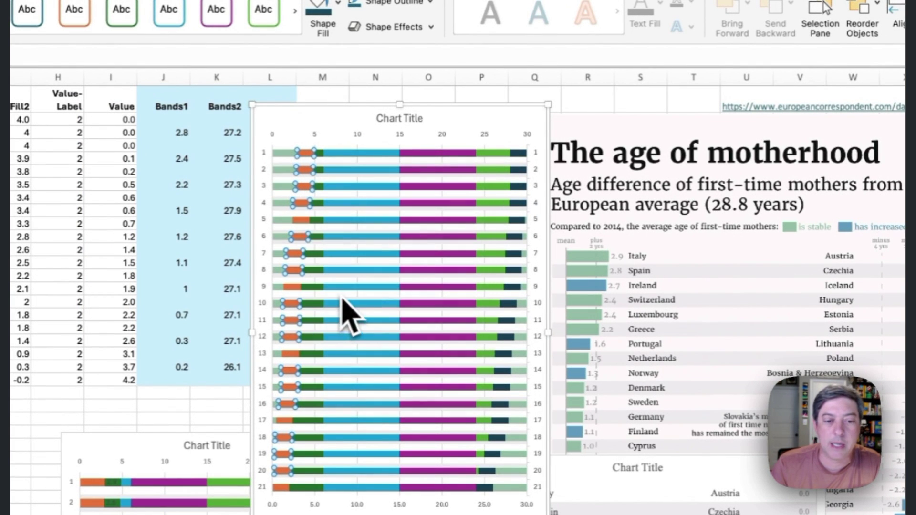
{"action": "left_click", "coordinate": [309, 179]}
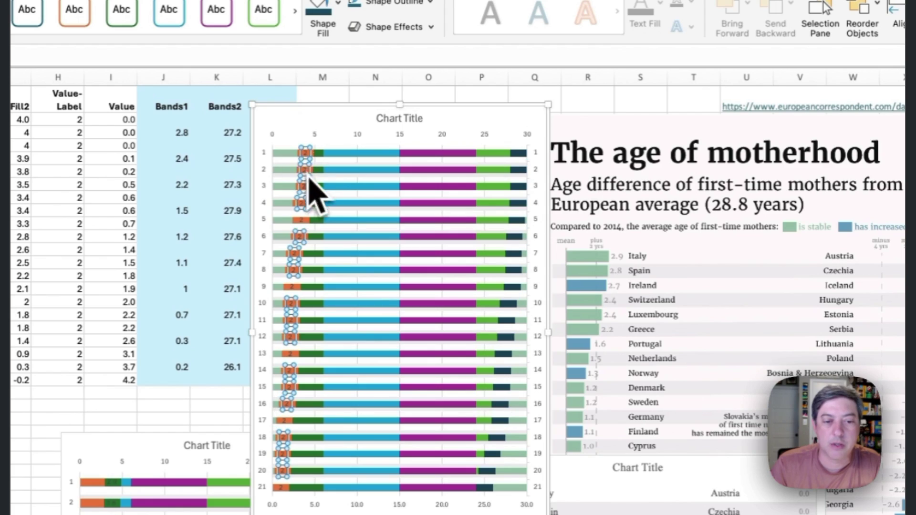
Step: Make the orange Value-Label labels show values from cells B2:B22 instead of the series' own value
{"action": "right_click", "coordinate": [308, 176]}
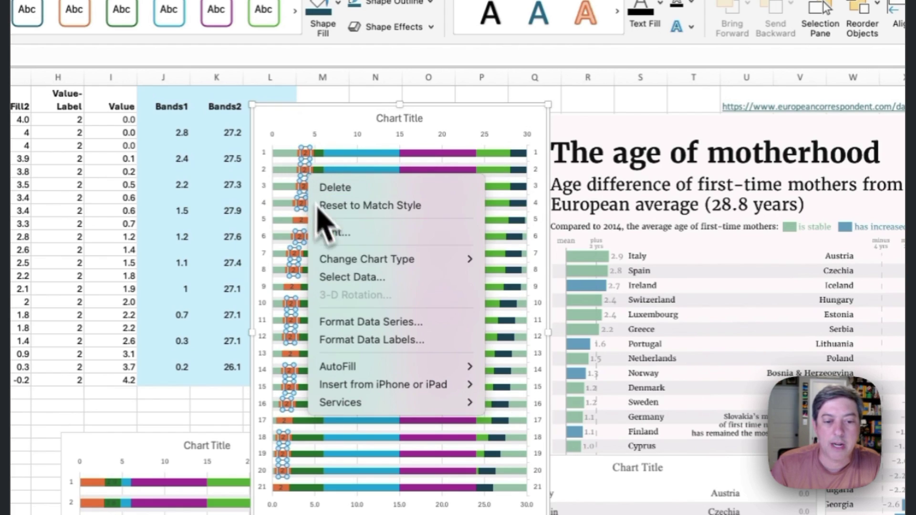
{"action": "left_click", "coordinate": [366, 340]}
{"action": "left_click", "coordinate": [744, 210]}
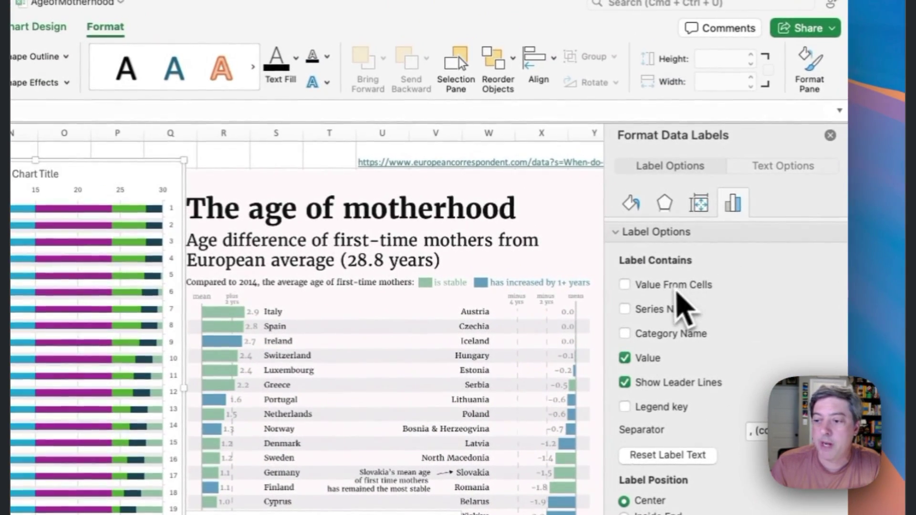
{"action": "left_click", "coordinate": [676, 289]}
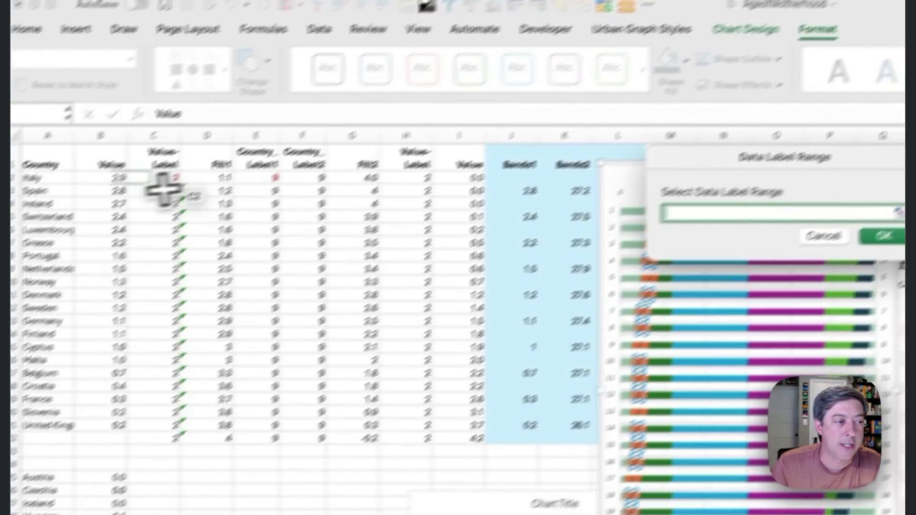
{"action": "left_click_drag", "start_coordinate": [170, 135], "coordinate": [170, 378]}
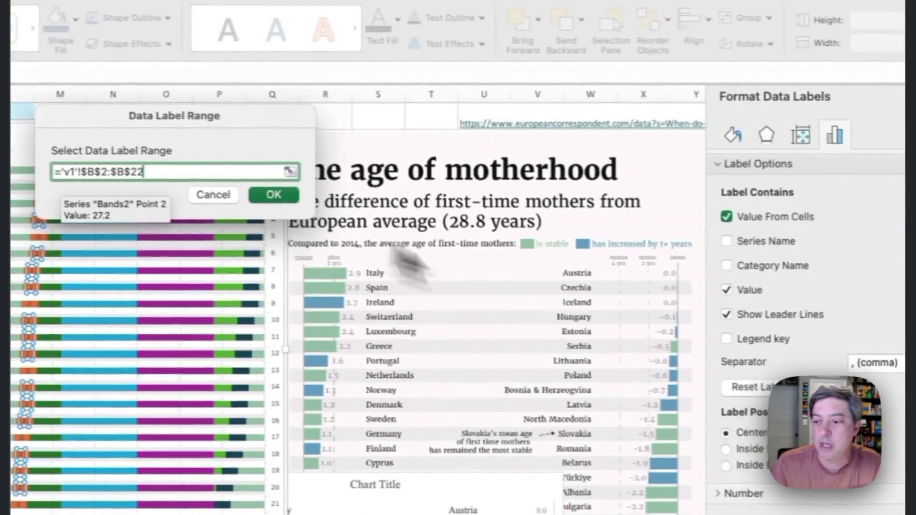
{"action": "left_click", "coordinate": [674, 196]}
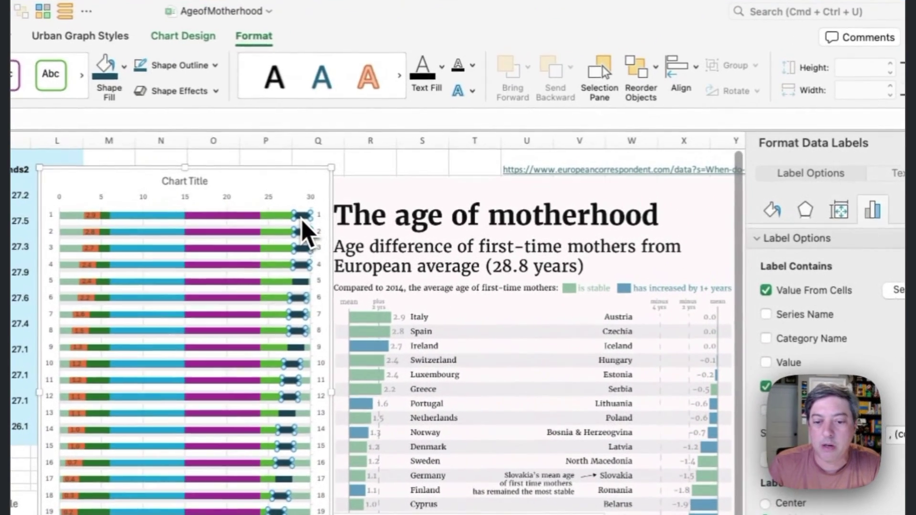
Step: Add data labels to the dark Value-Label series near the bar ends, and move the chart clear of the Band3 and Country columns
{"action": "right_click", "coordinate": [503, 173]}
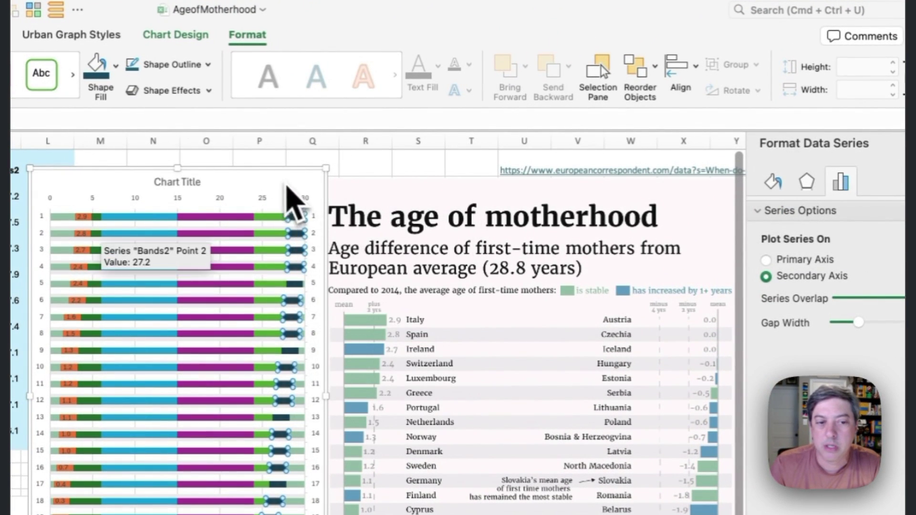
{"action": "left_click_drag", "start_coordinate": [287, 186], "coordinate": [435, 201]}
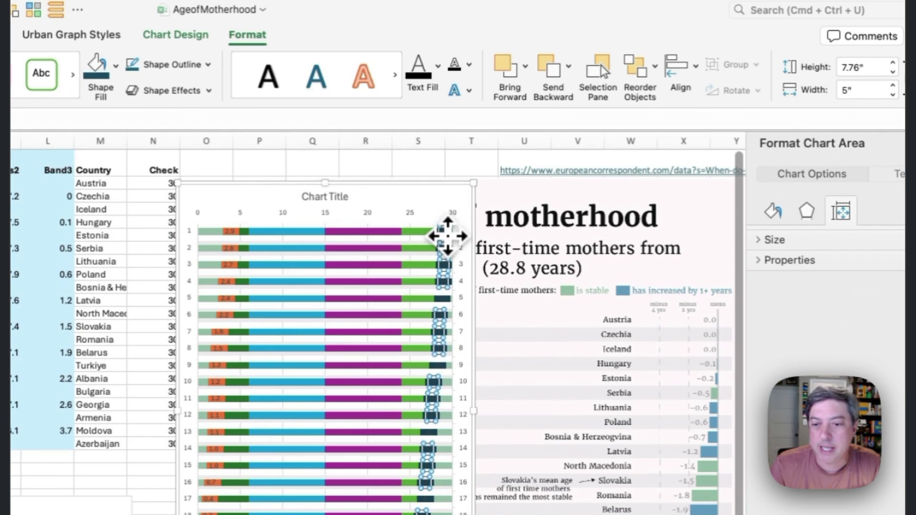
{"action": "left_click", "coordinate": [448, 236]}
Step: Make the dark Value-Label labels show values from cells I2:I22 instead of the series value, positioned at Inside Base
{"action": "left_click", "coordinate": [875, 212]}
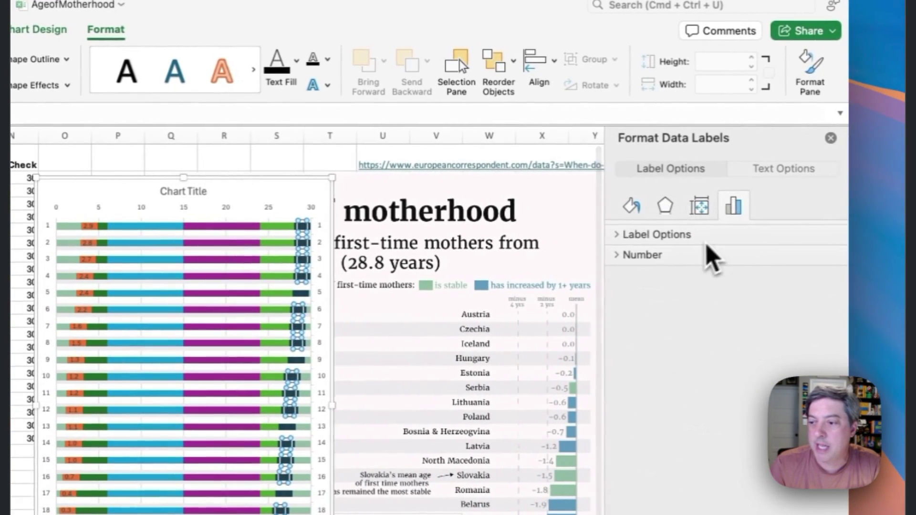
{"action": "left_click", "coordinate": [703, 239]}
{"action": "left_click", "coordinate": [676, 289]}
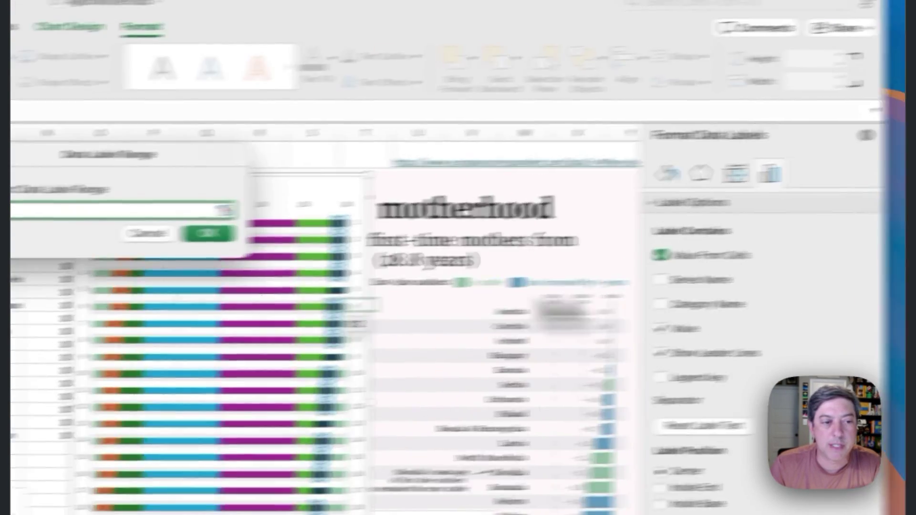
{"action": "left_click", "coordinate": [290, 131]}
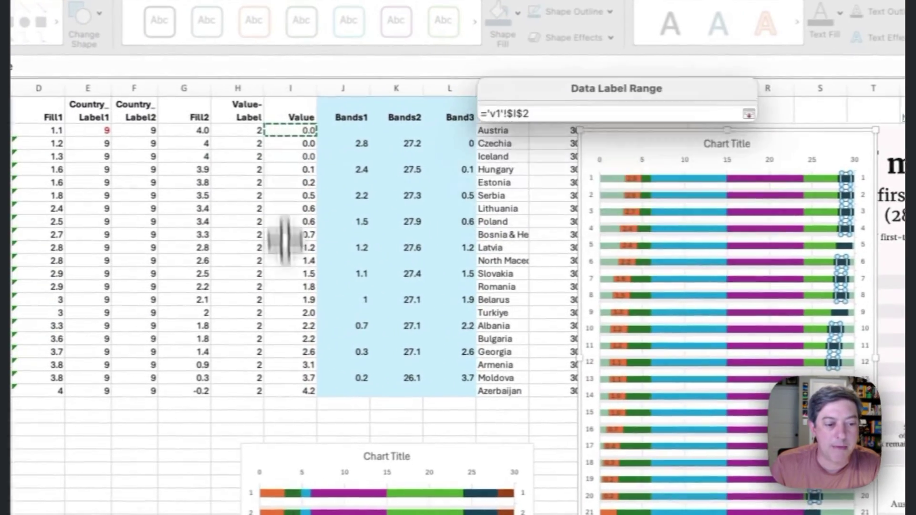
{"action": "left_click_drag", "start_coordinate": [285, 239], "coordinate": [303, 389]}
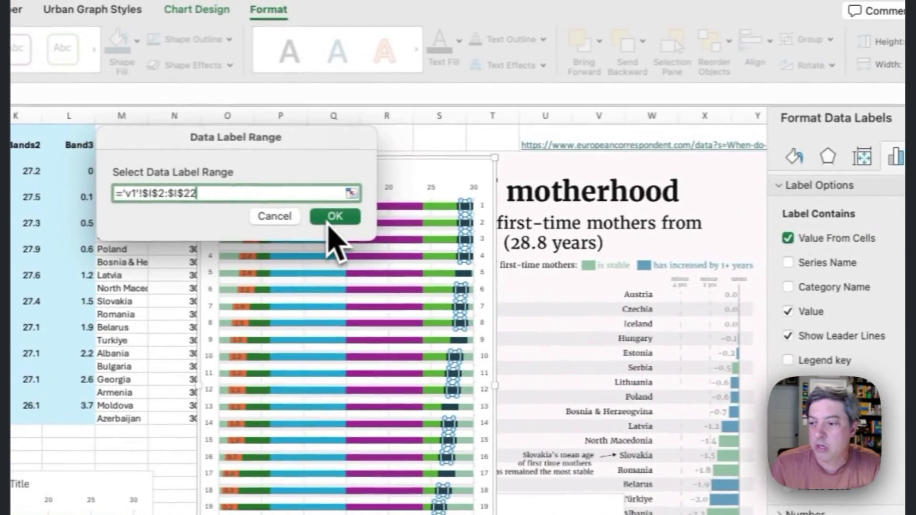
{"action": "left_click", "coordinate": [329, 223]}
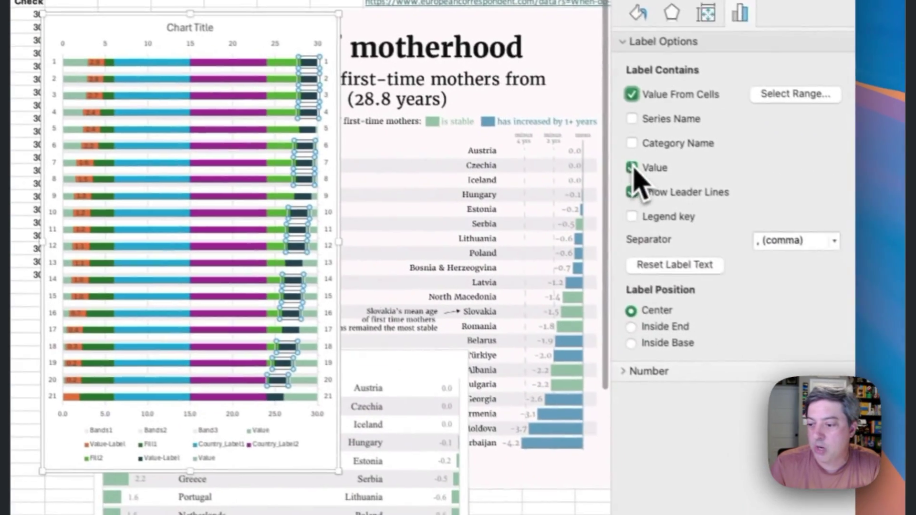
{"action": "left_click", "coordinate": [788, 287]}
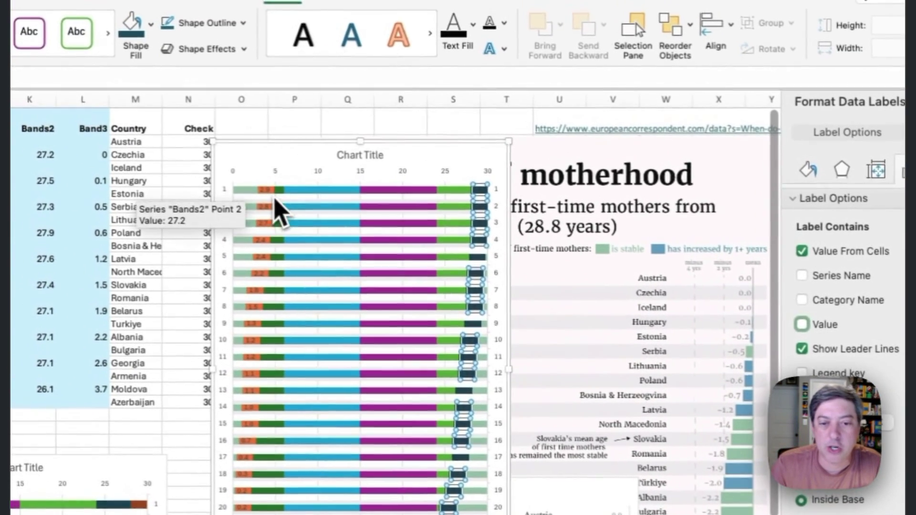
Step: Select the orange Value-Label series itself and set it to no fill, leaving its labels in place
{"action": "left_click", "coordinate": [102, 58]}
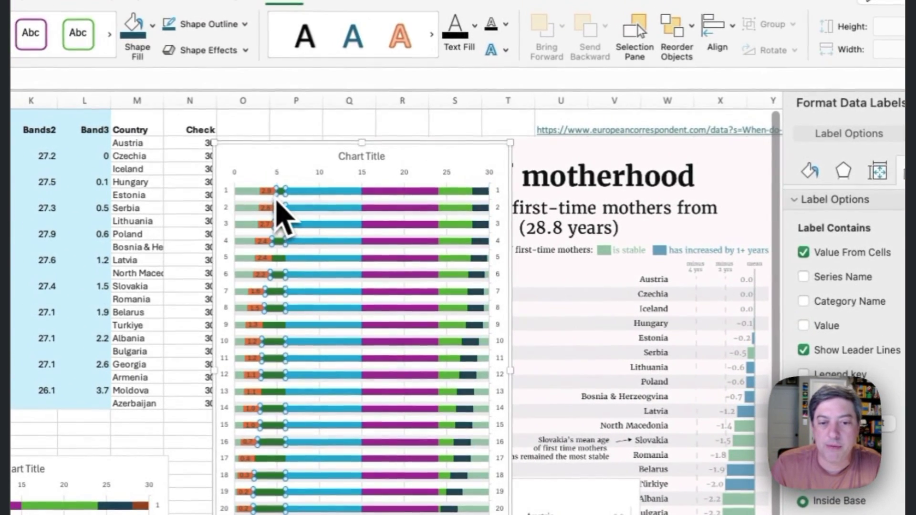
{"action": "left_click", "coordinate": [270, 194]}
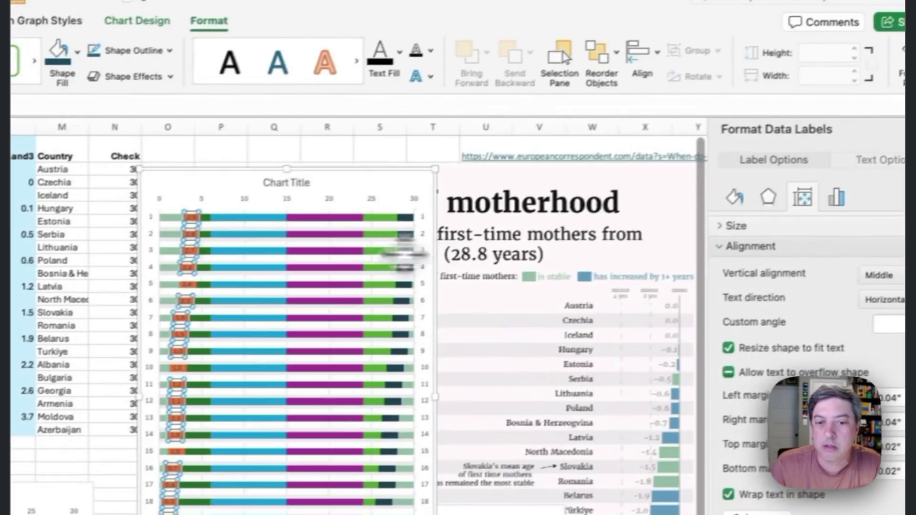
{"action": "key", "text": "Delete"}
{"action": "left_click", "coordinate": [280, 192]}
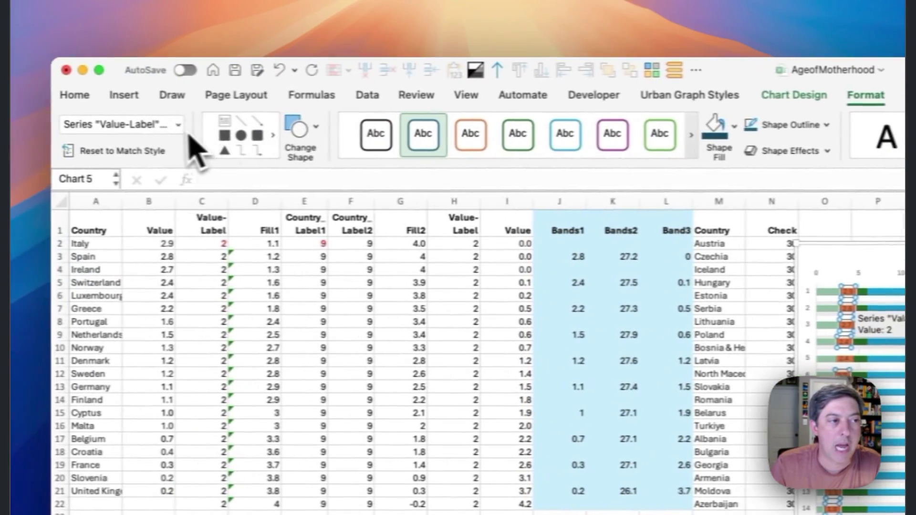
{"action": "left_click", "coordinate": [196, 125]}
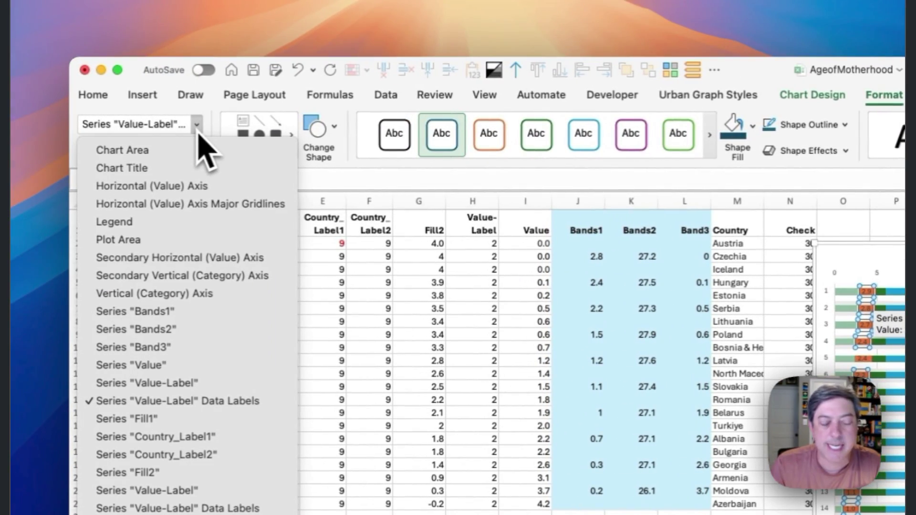
{"action": "left_click", "coordinate": [194, 384]}
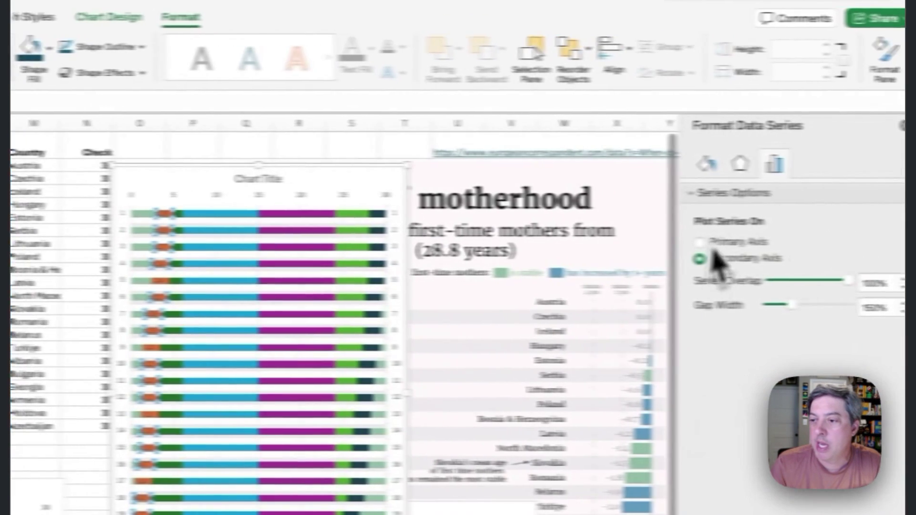
{"action": "left_click", "coordinate": [638, 167]}
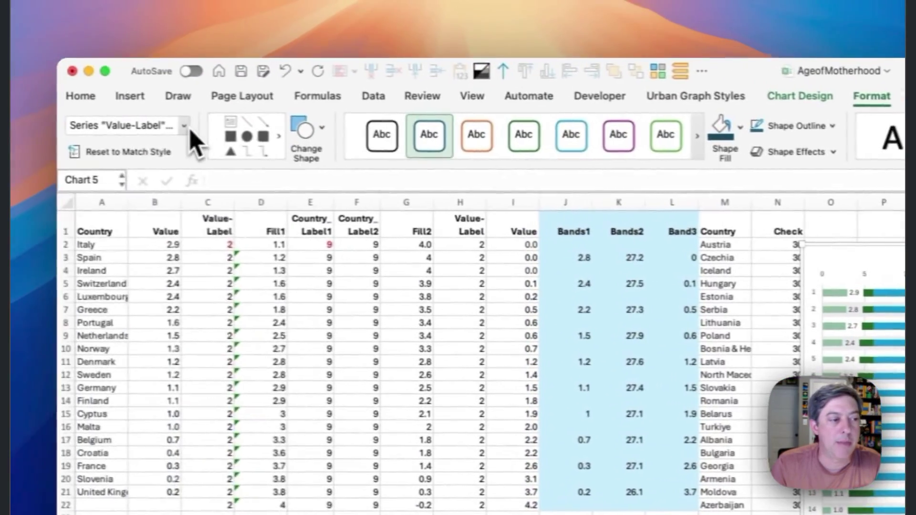
Step: Select the dark Value-Label series itself and set it to no fill, leaving its labels in place
{"action": "left_click", "coordinate": [196, 127]}
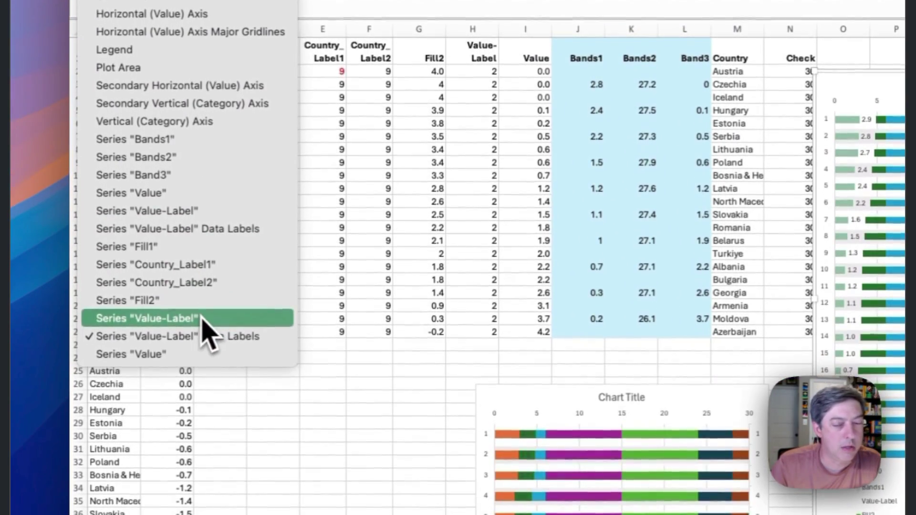
{"action": "left_click", "coordinate": [203, 318]}
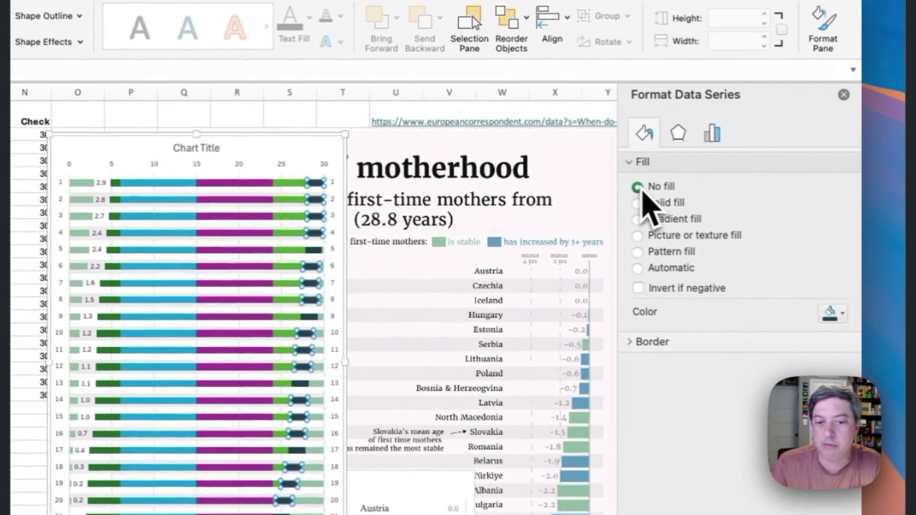
{"action": "left_click", "coordinate": [639, 188]}
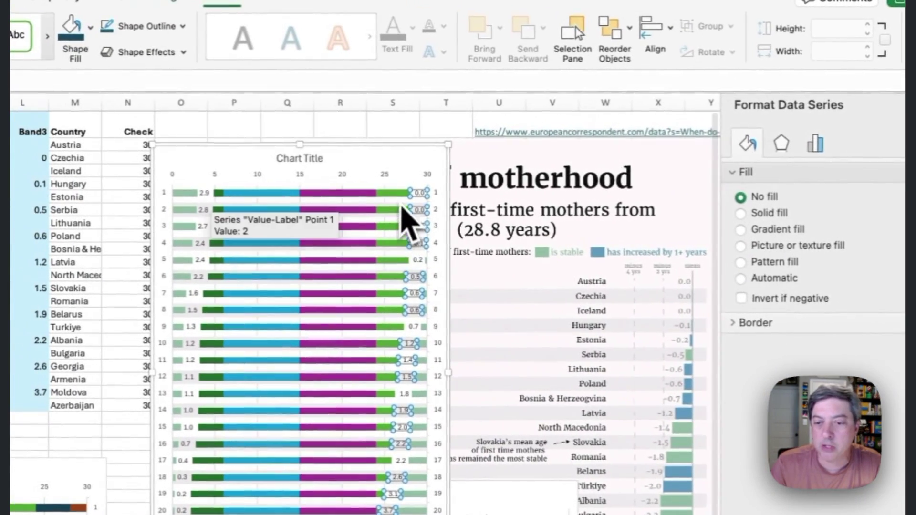
Step: Set the light green Fill2 series and the dark green Fill1 series to no fill
{"action": "left_click", "coordinate": [401, 206]}
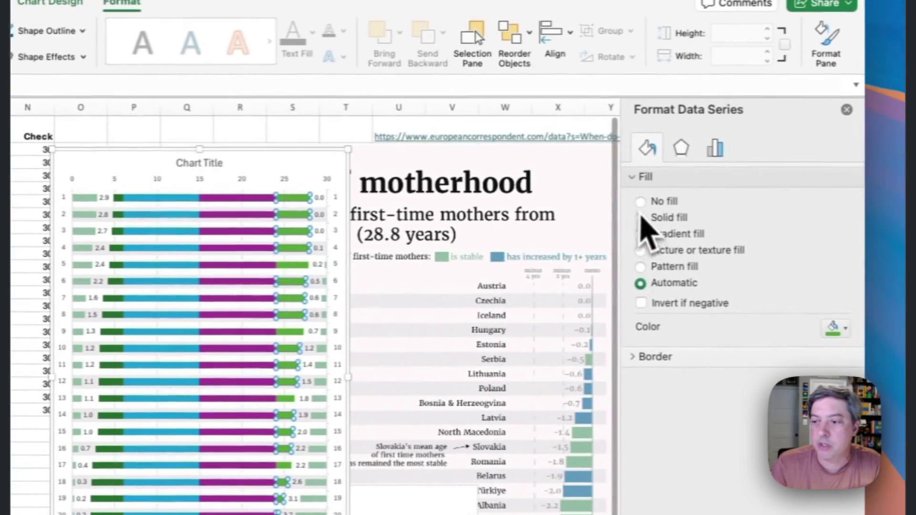
{"action": "left_click", "coordinate": [743, 197]}
{"action": "left_click", "coordinate": [204, 224]}
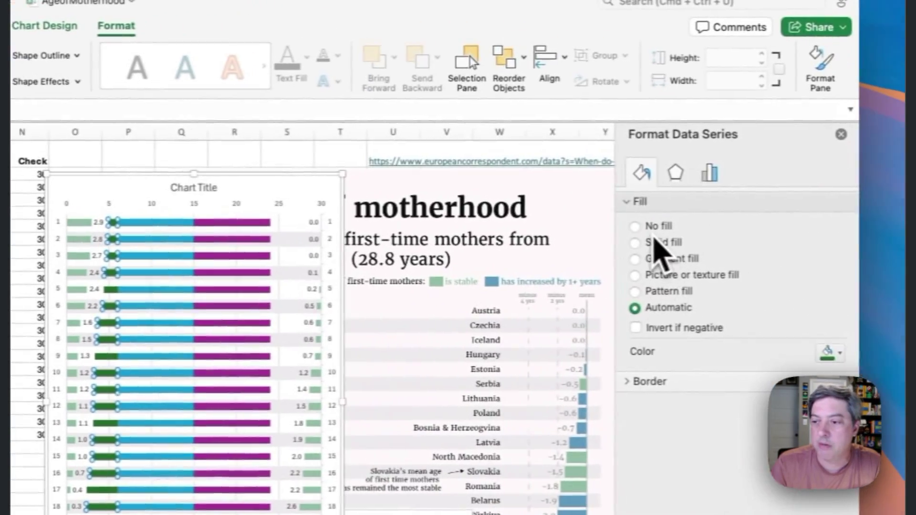
{"action": "left_click", "coordinate": [636, 226]}
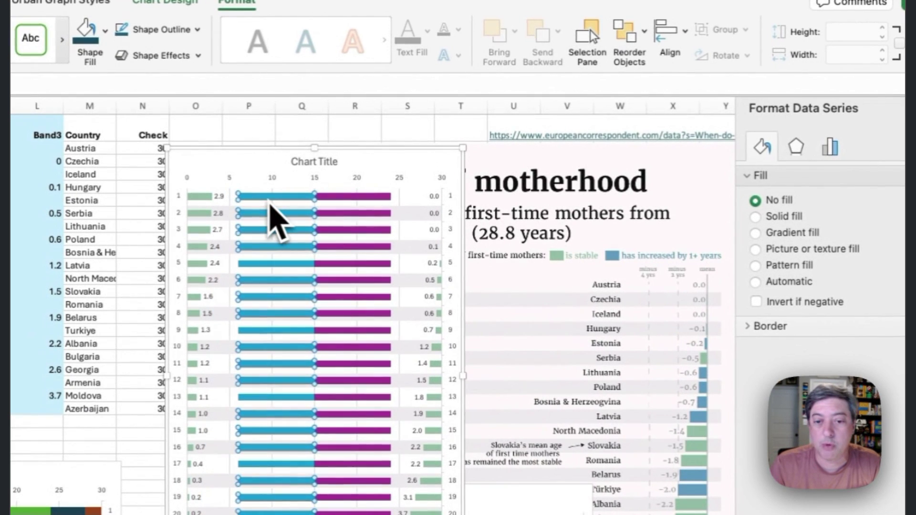
Step: Add data labels to the blue Country_Label1 series showing cells A2:A22 instead of the series value, positioned at Inside Base
{"action": "left_click", "coordinate": [241, 212]}
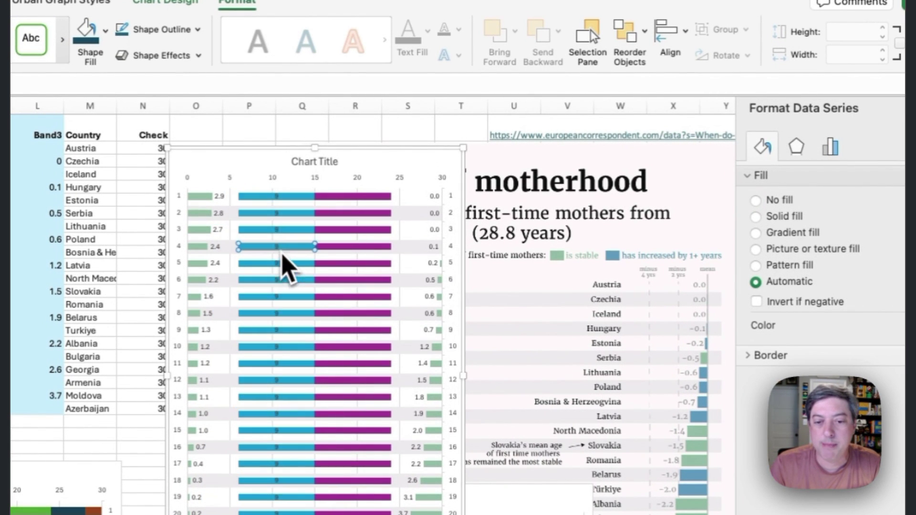
{"action": "left_click", "coordinate": [281, 236]}
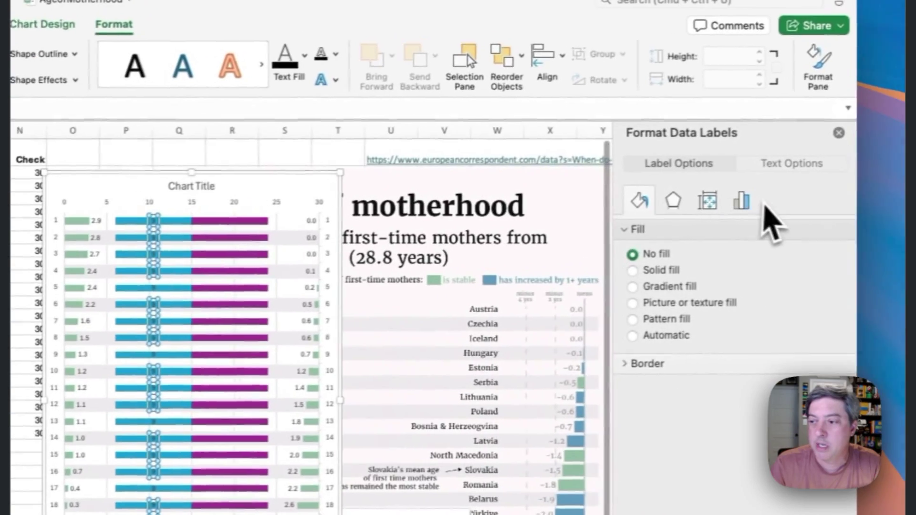
{"action": "left_click", "coordinate": [864, 176]}
{"action": "left_click", "coordinate": [668, 284]}
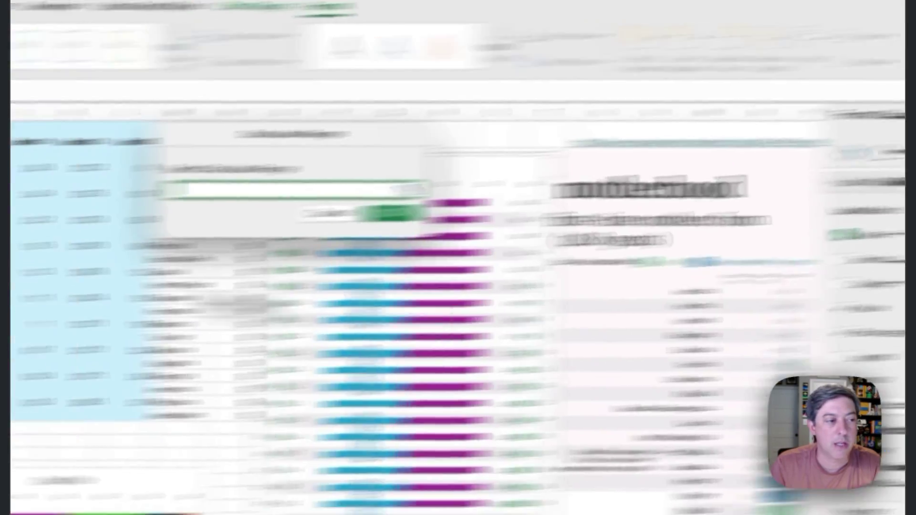
{"action": "left_click", "coordinate": [45, 125]}
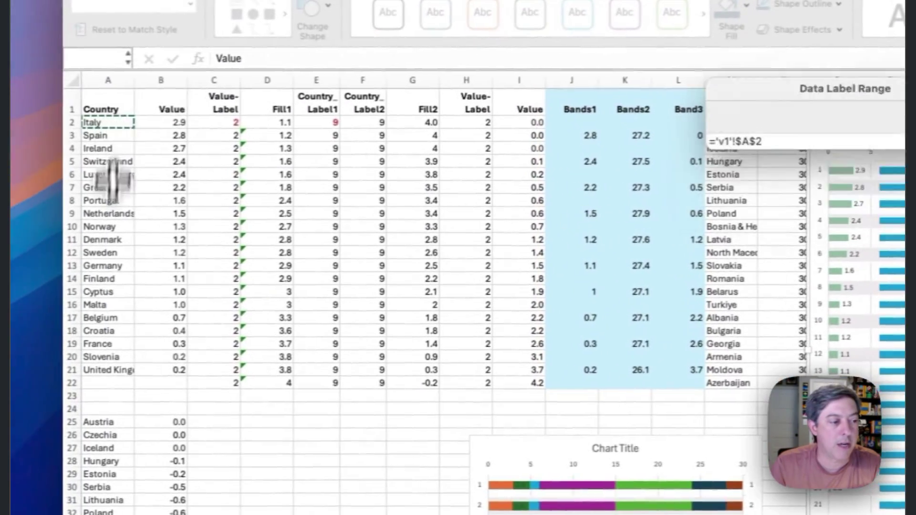
{"action": "left_click_drag", "start_coordinate": [113, 179], "coordinate": [123, 388]}
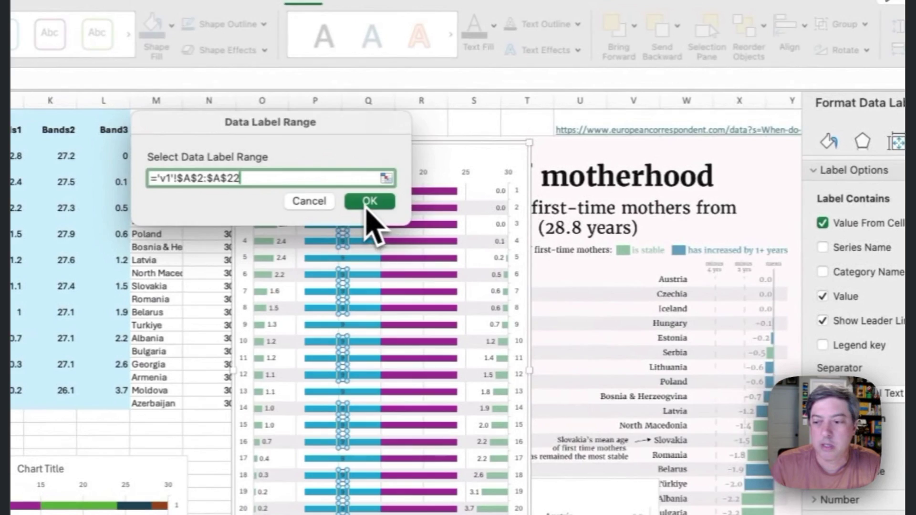
{"action": "left_click", "coordinate": [435, 193]}
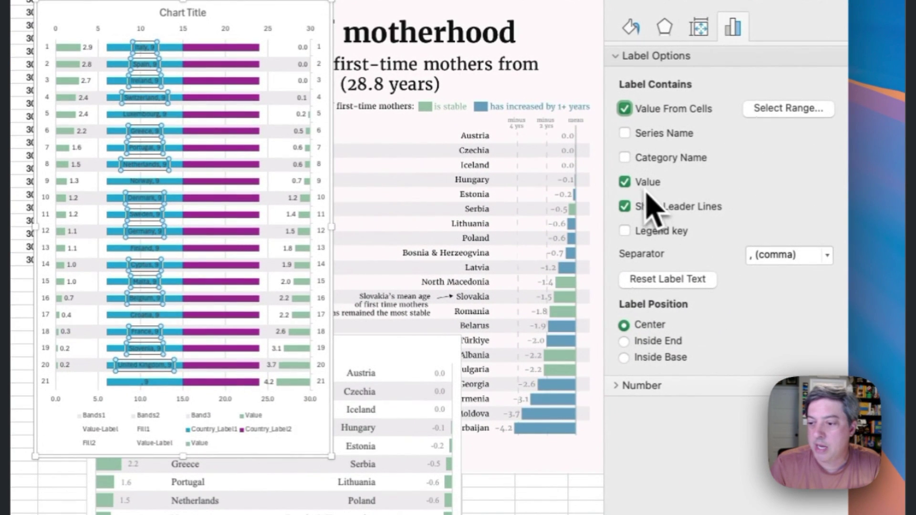
{"action": "left_click", "coordinate": [624, 359]}
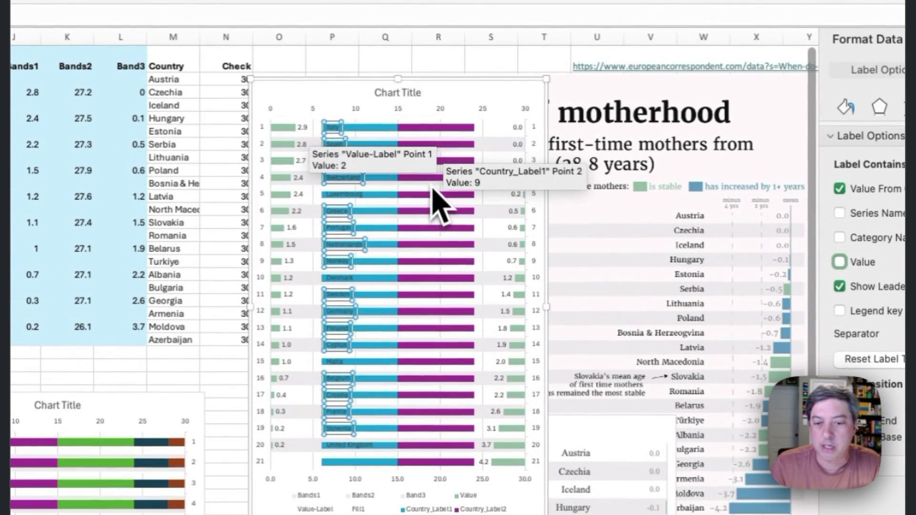
Step: Add data labels to the purple Country_Label2 series showing cells M2:M22 instead of the series value, positioned at Inside End
{"action": "right_click", "coordinate": [436, 199]}
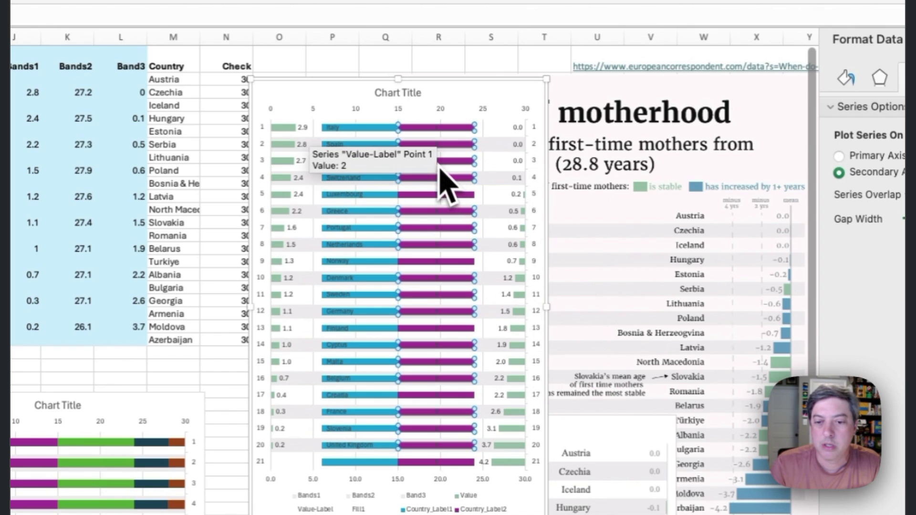
{"action": "left_click", "coordinate": [440, 143]}
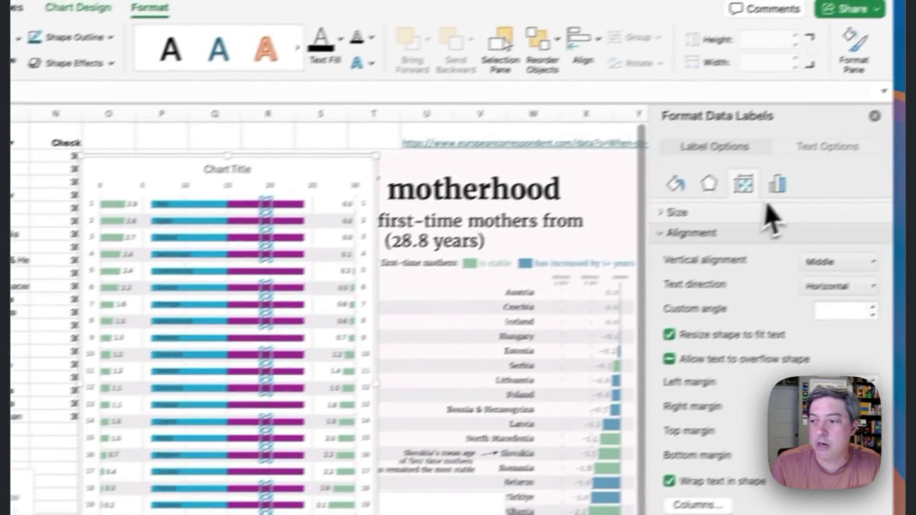
{"action": "left_click", "coordinate": [779, 182]}
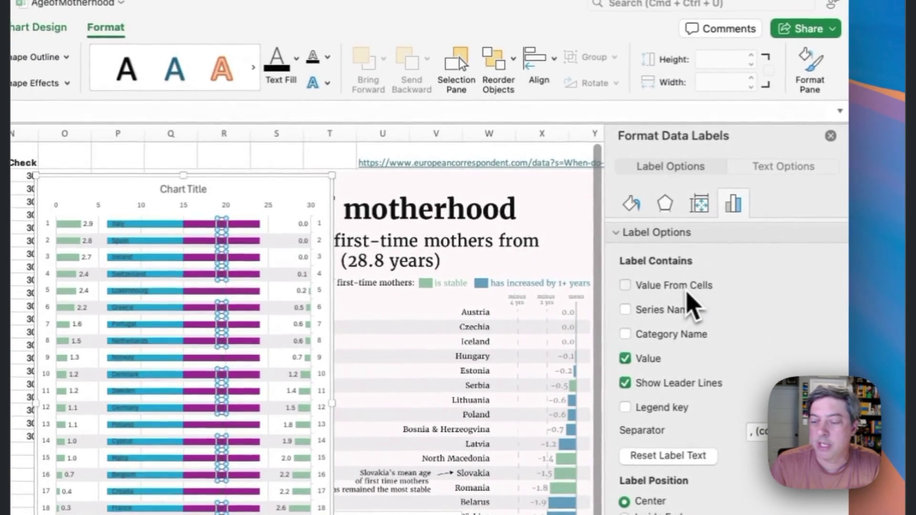
{"action": "left_click", "coordinate": [688, 289]}
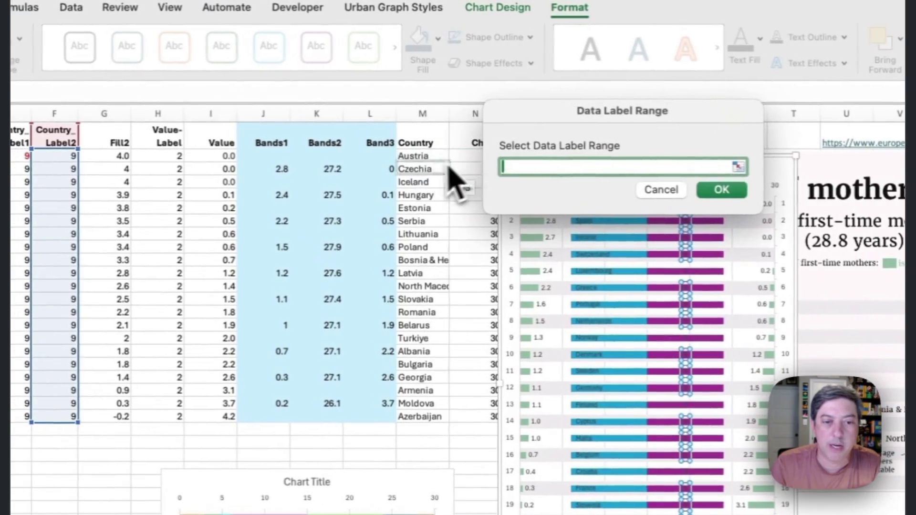
{"action": "left_click_drag", "start_coordinate": [415, 155], "coordinate": [423, 253]}
{"action": "left_click_drag", "start_coordinate": [426, 405], "coordinate": [422, 416]}
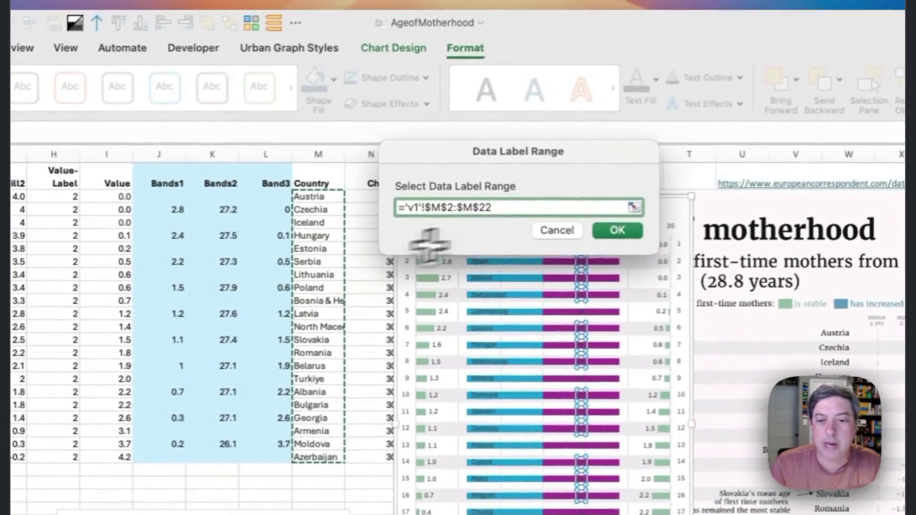
{"action": "left_click", "coordinate": [617, 231]}
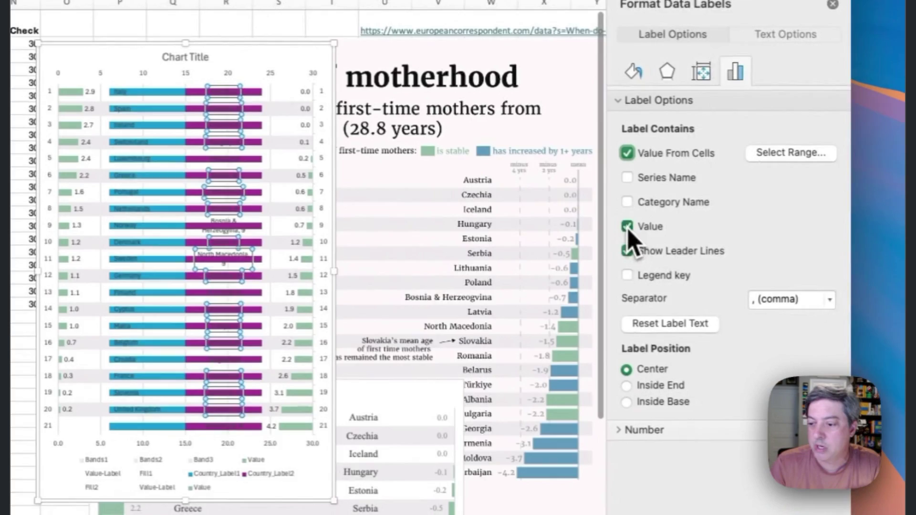
{"action": "left_click", "coordinate": [650, 236]}
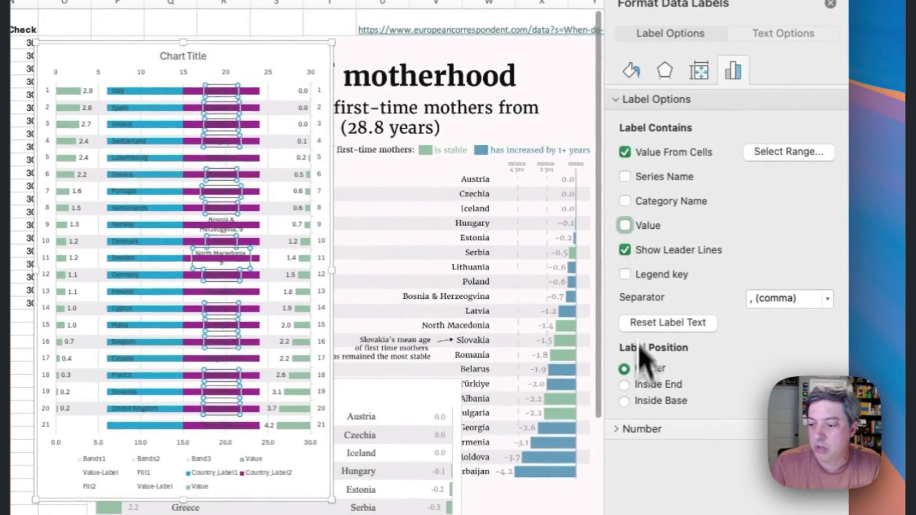
{"action": "left_click", "coordinate": [650, 411]}
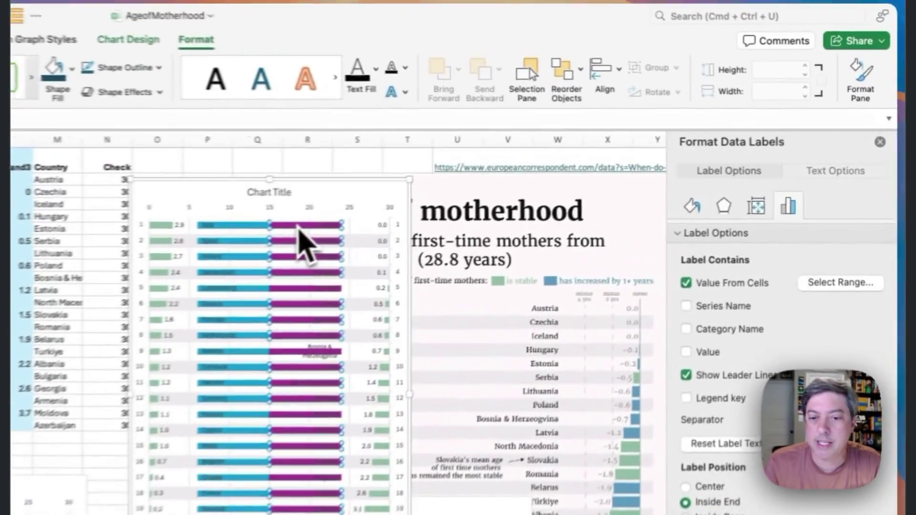
Step: Set the purple Country_Label2 and blue Country_Label1 series to no fill so only their country labels show
{"action": "left_click", "coordinate": [693, 179]}
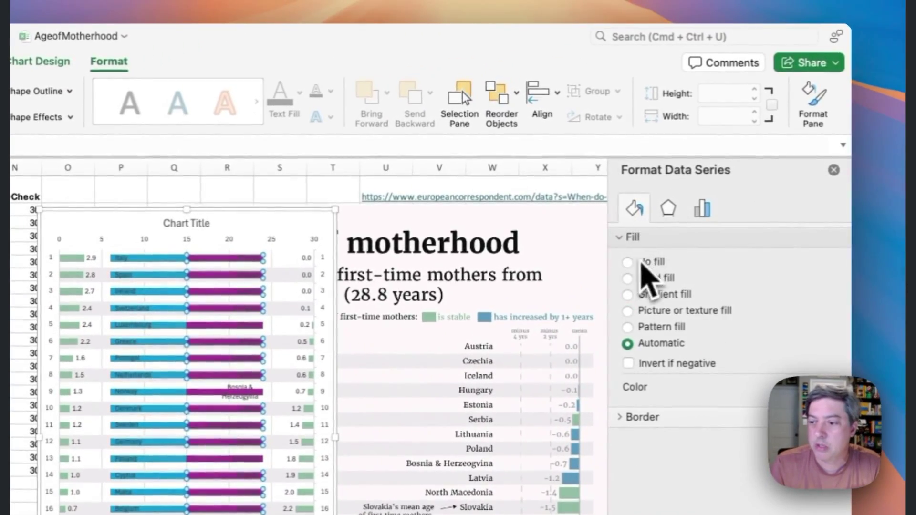
{"action": "left_click", "coordinate": [641, 262]}
{"action": "left_click", "coordinate": [174, 259]}
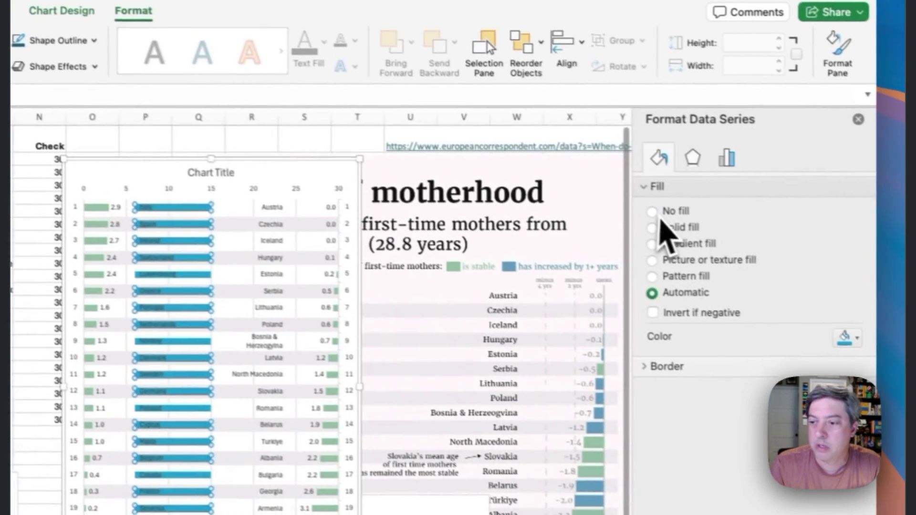
{"action": "left_click", "coordinate": [651, 210]}
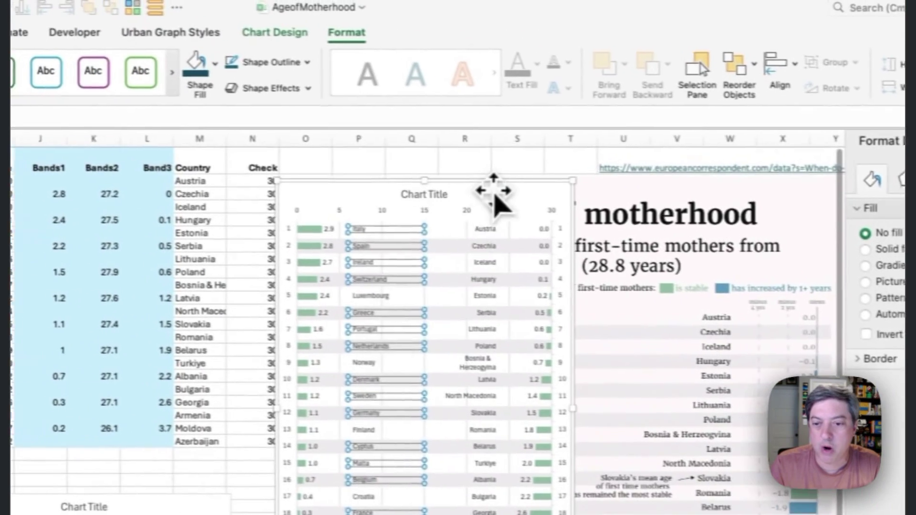
Step: Move the chart left off more of the reference graphic, and set the upper horizontal axis's label position to None
{"action": "left_click", "coordinate": [508, 196]}
{"action": "left_click_drag", "start_coordinate": [509, 195], "coordinate": [417, 182]}
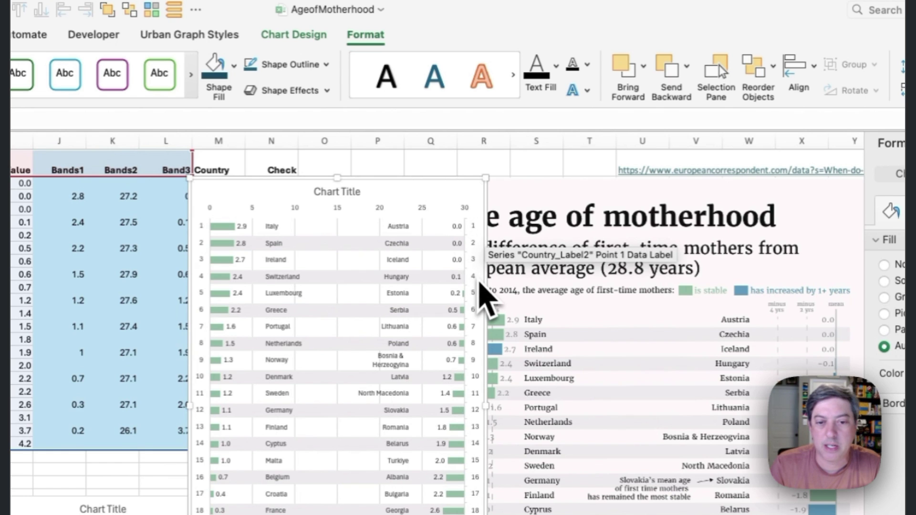
{"action": "left_click", "coordinate": [298, 211]}
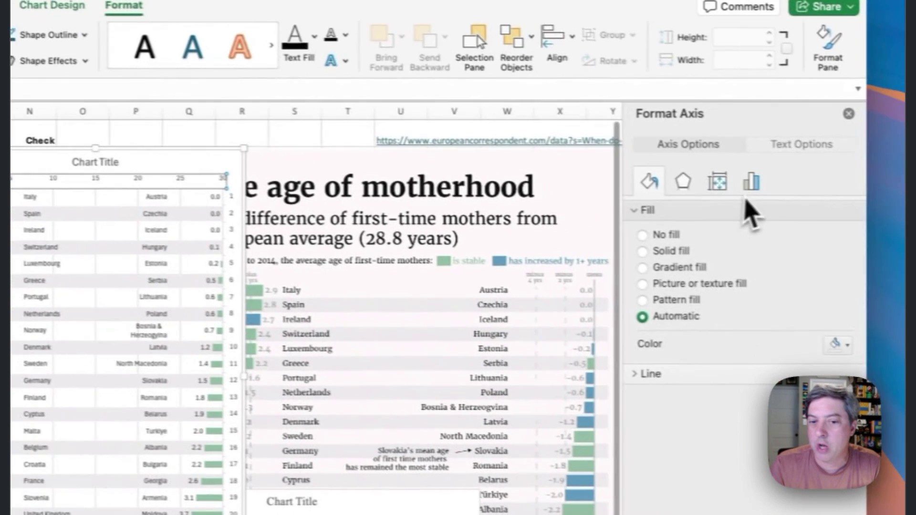
{"action": "left_click", "coordinate": [751, 184]}
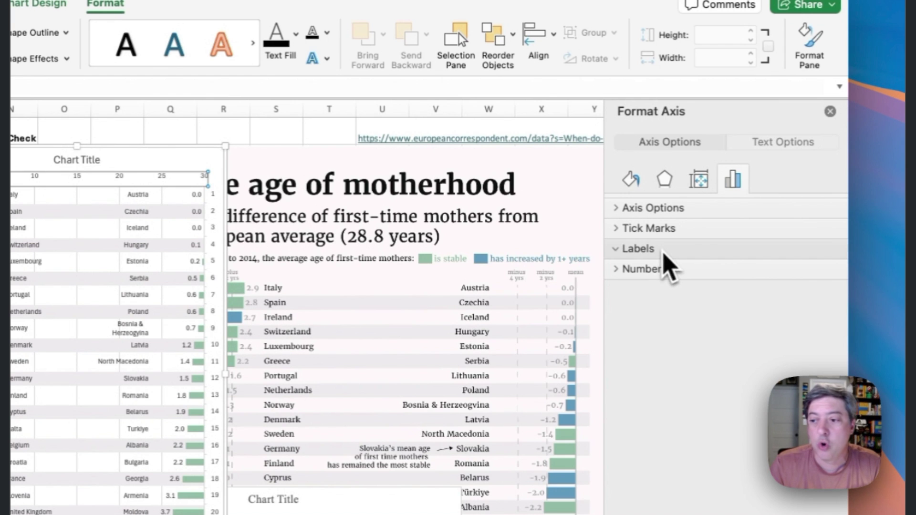
{"action": "left_click", "coordinate": [763, 278]}
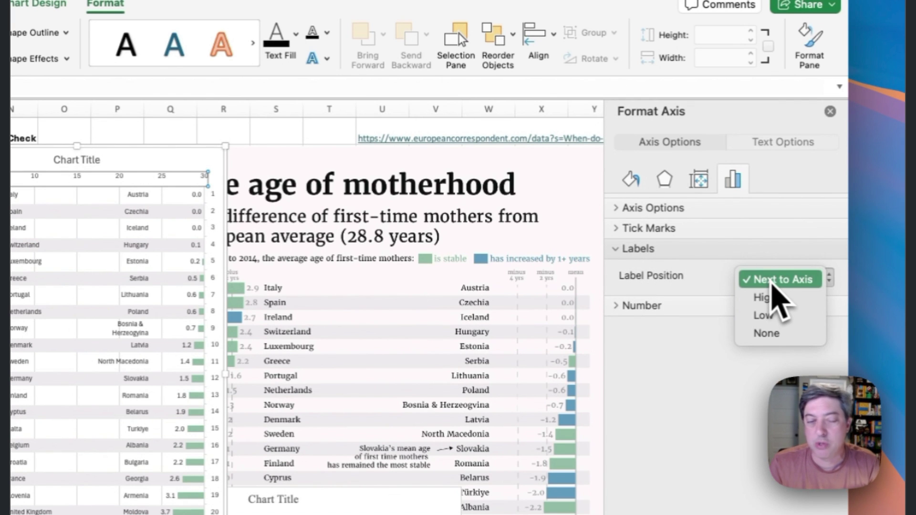
{"action": "left_click", "coordinate": [775, 333]}
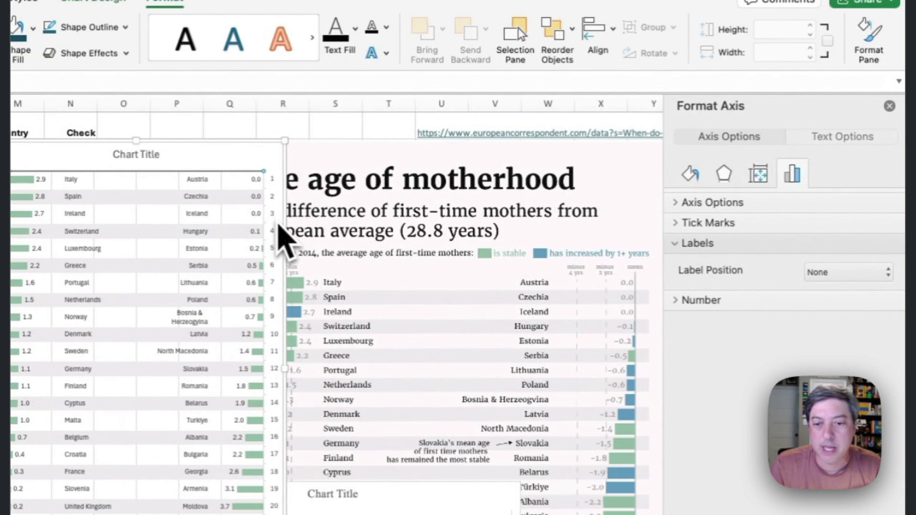
Step: Set the label position to None for both vertical category axes and the lower horizontal value axis of the chart
{"action": "left_click", "coordinate": [276, 222]}
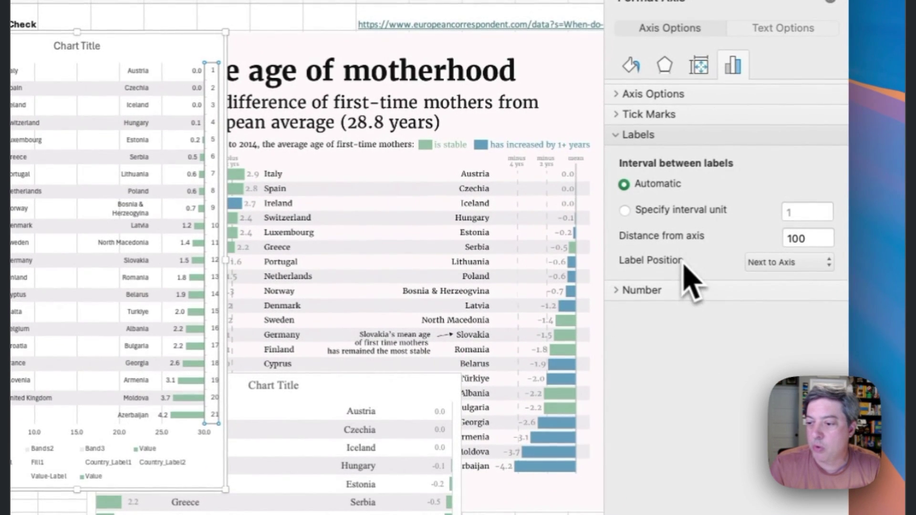
{"action": "left_click", "coordinate": [649, 119]}
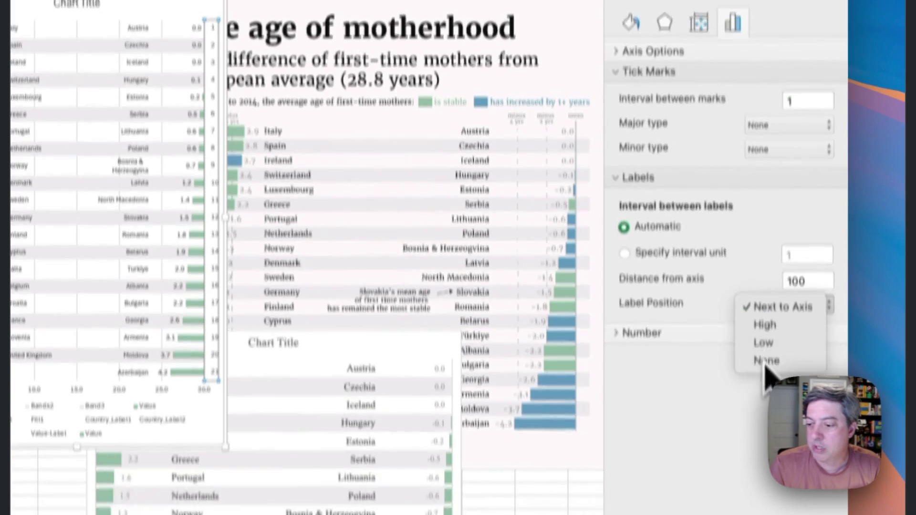
{"action": "left_click", "coordinate": [763, 403]}
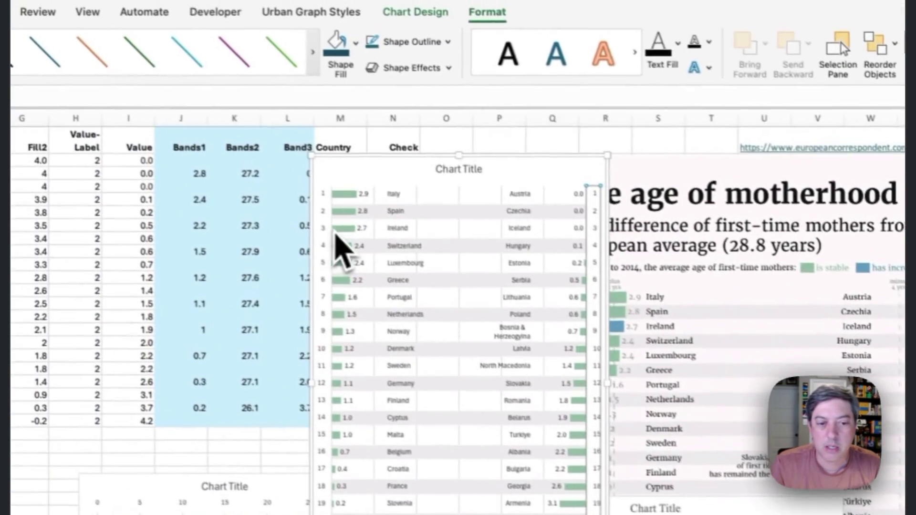
{"action": "left_click", "coordinate": [323, 233]}
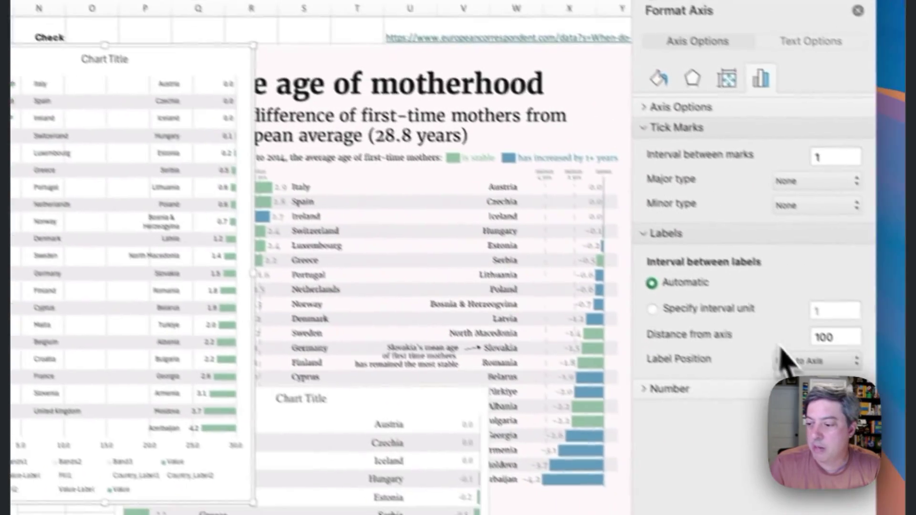
{"action": "left_click", "coordinate": [792, 359]}
{"action": "left_click", "coordinate": [766, 395]}
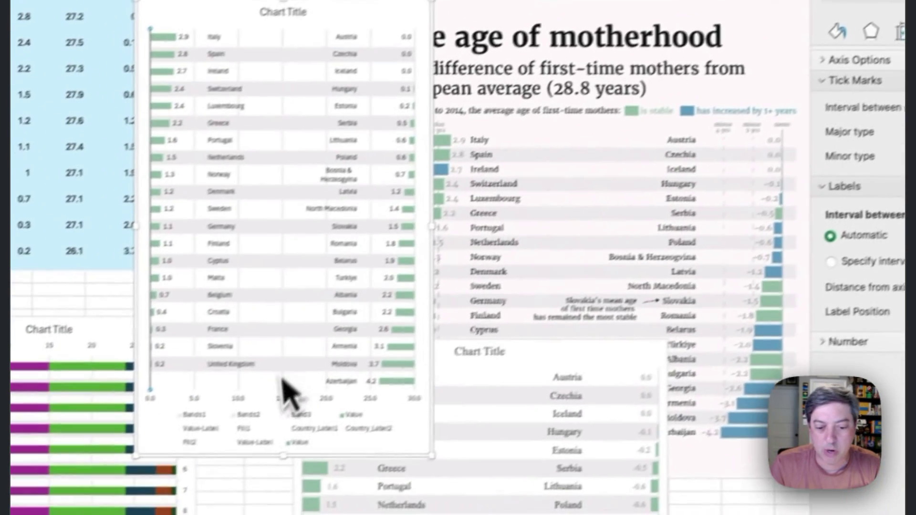
{"action": "left_click", "coordinate": [101, 512]}
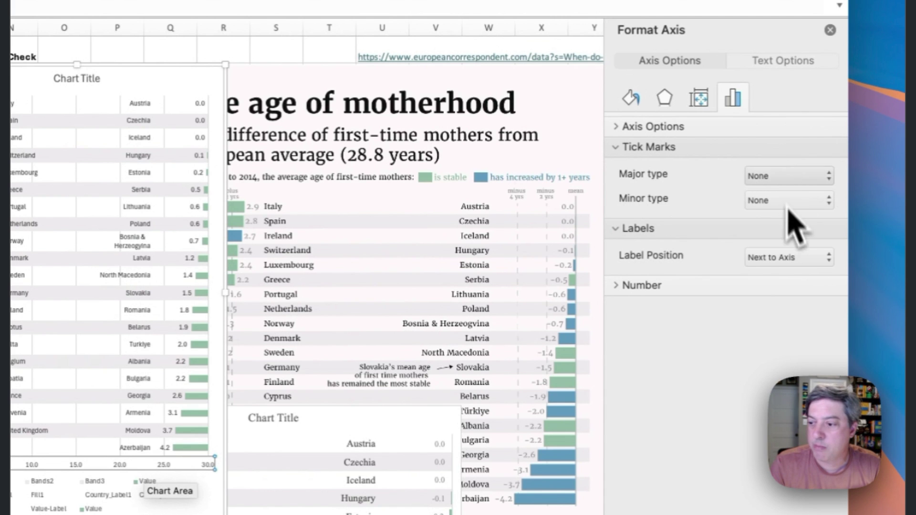
{"action": "left_click", "coordinate": [780, 321]}
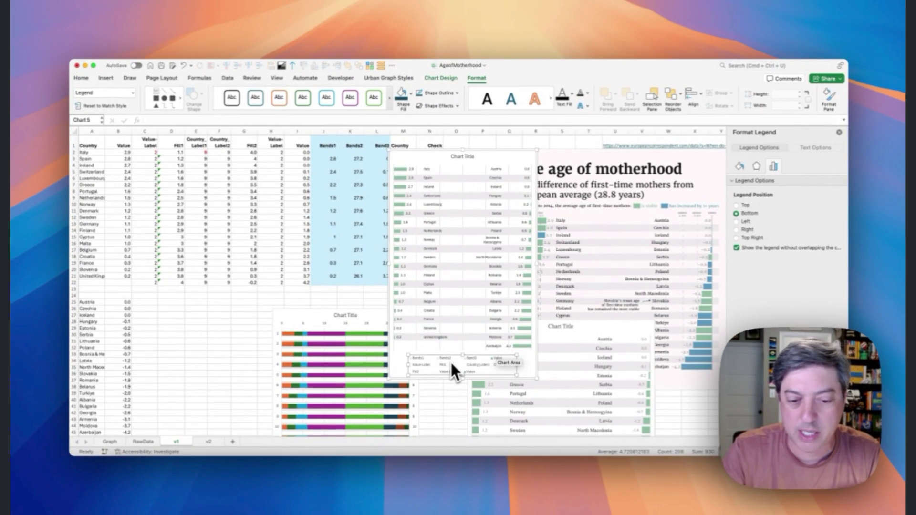
Step: Remove the legend and the primary major vertical gridlines from the chart
{"action": "key", "text": "Delete"}
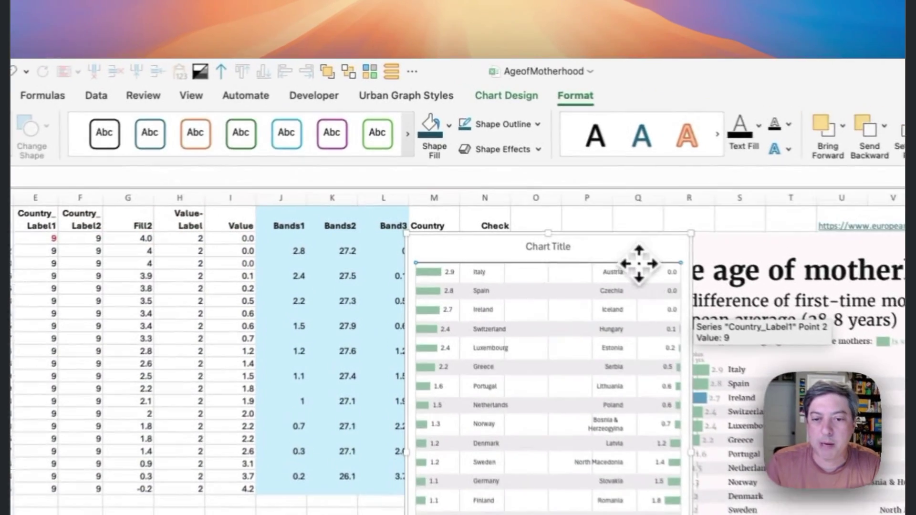
{"action": "left_click", "coordinate": [511, 165]}
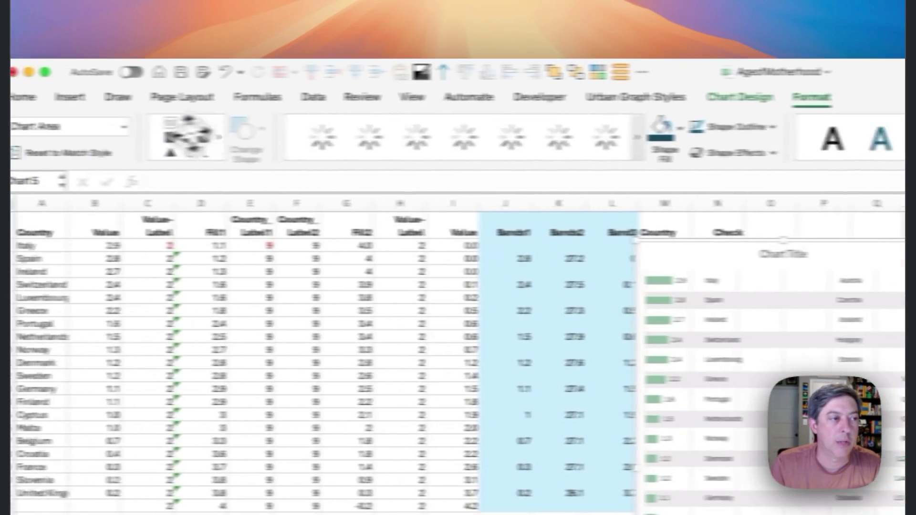
{"action": "left_click", "coordinate": [519, 97]}
{"action": "left_click", "coordinate": [98, 128]}
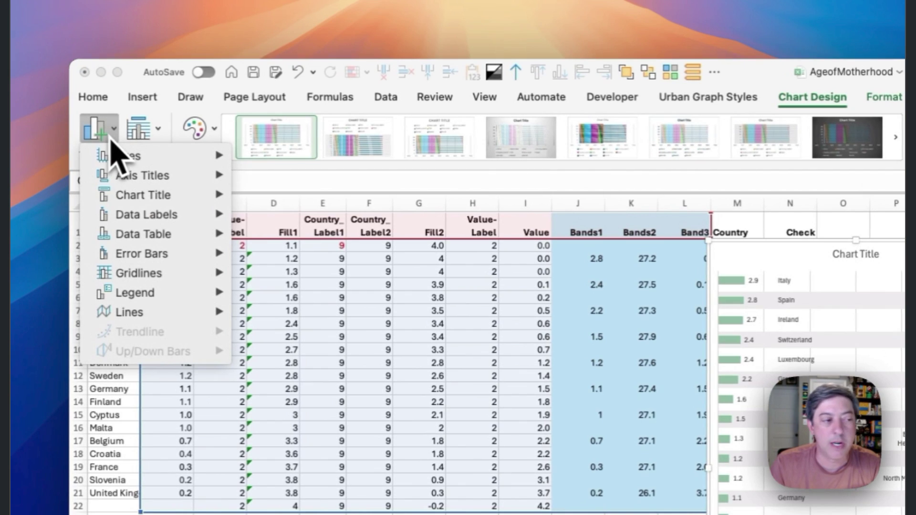
{"action": "mouse_move", "coordinate": [137, 276]}
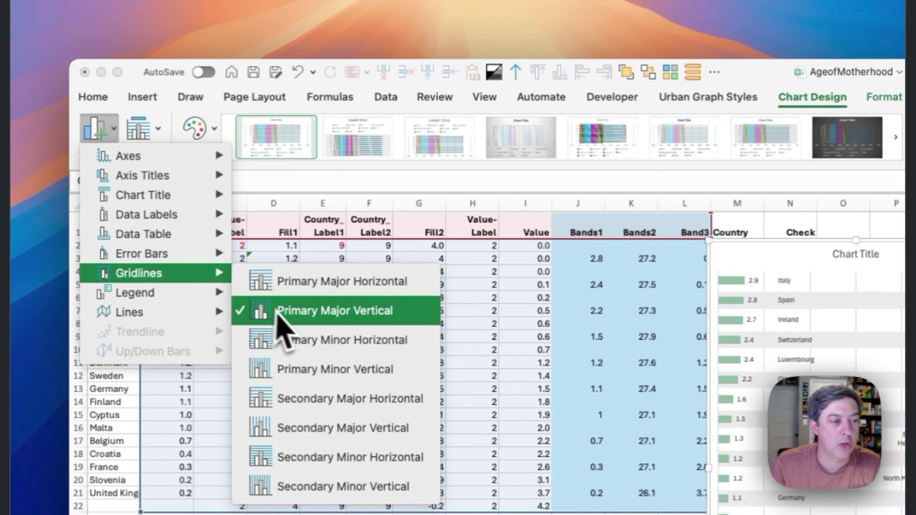
{"action": "left_click", "coordinate": [284, 314]}
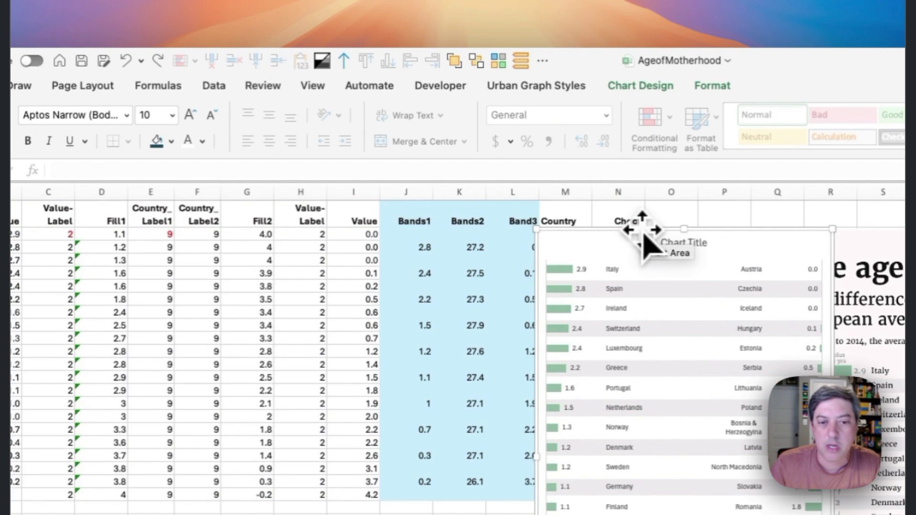
Step: Move the chart slightly left and set all its text to Times New Roman, size 12
{"action": "left_click_drag", "start_coordinate": [640, 224], "coordinate": [610, 225]}
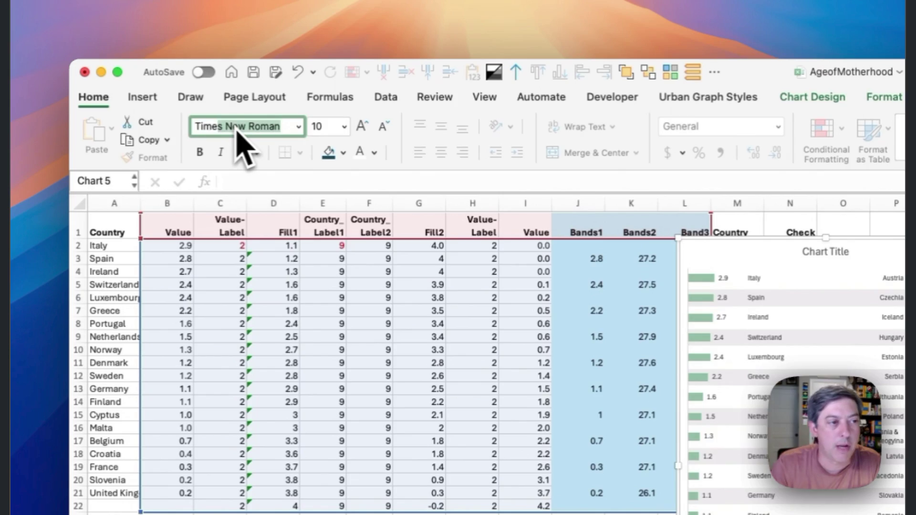
{"action": "key", "text": "Tab"}
{"action": "type", "text": "12"}
{"action": "key", "text": "Return"}
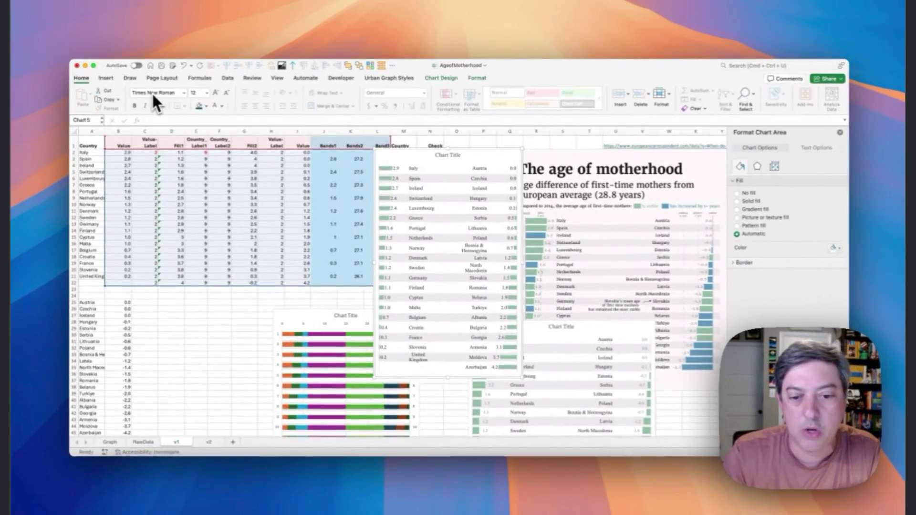
Step: Format the numeric value labels on both sides of the chart at font size 10.5 in the recently used grey
{"action": "left_click", "coordinate": [395, 187]}
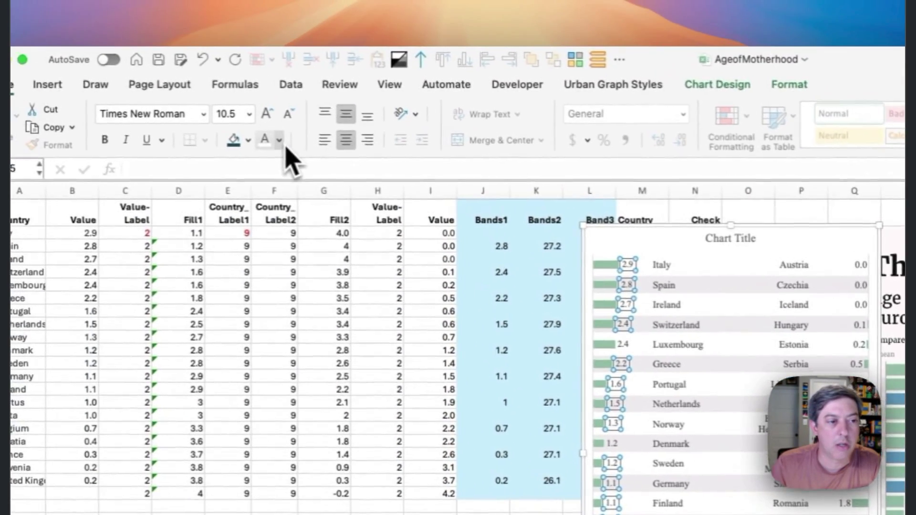
{"action": "left_click", "coordinate": [280, 140]}
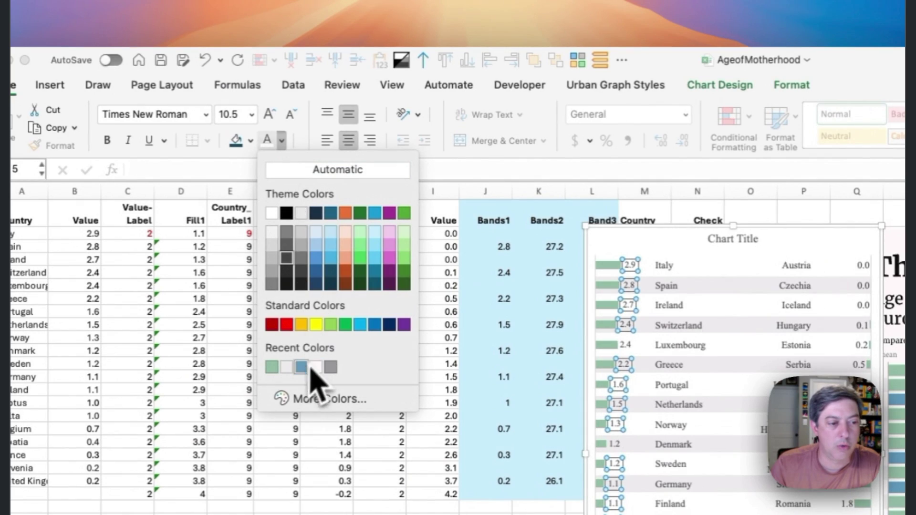
{"action": "left_click", "coordinate": [331, 368]}
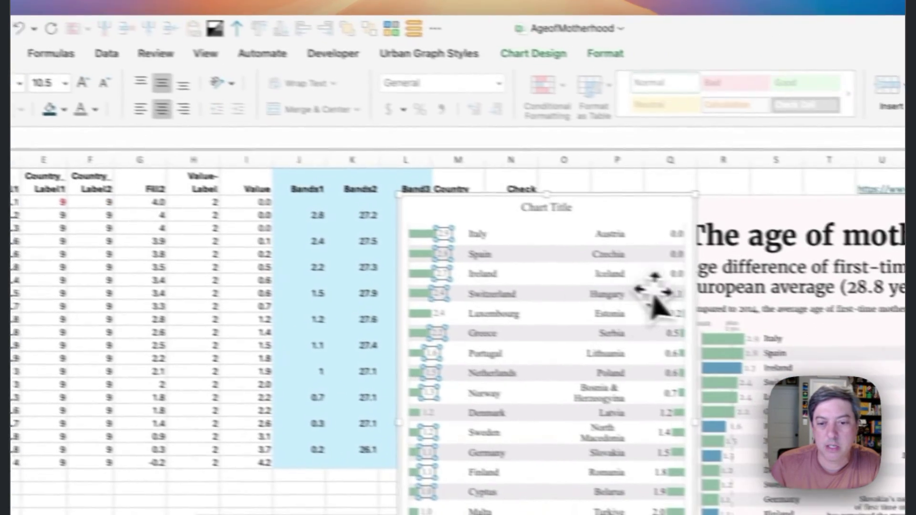
{"action": "left_click", "coordinate": [864, 326]}
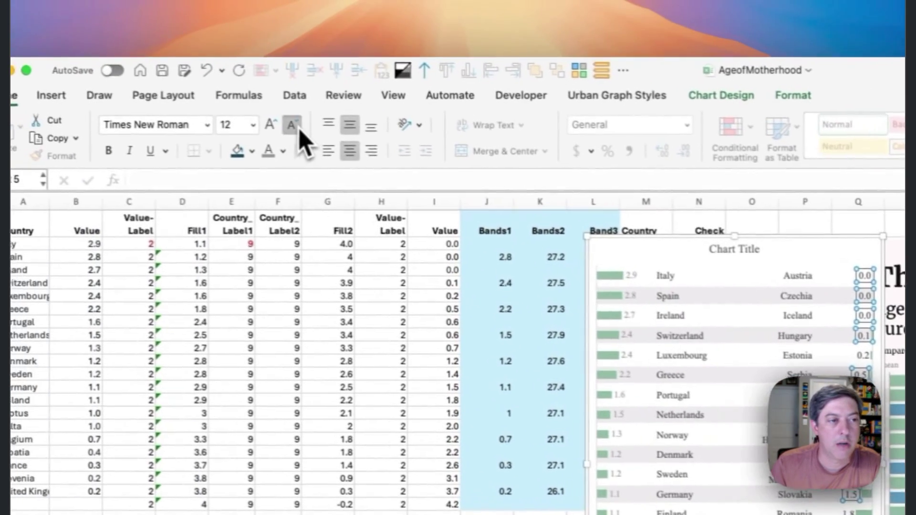
{"action": "left_click", "coordinate": [222, 111]}
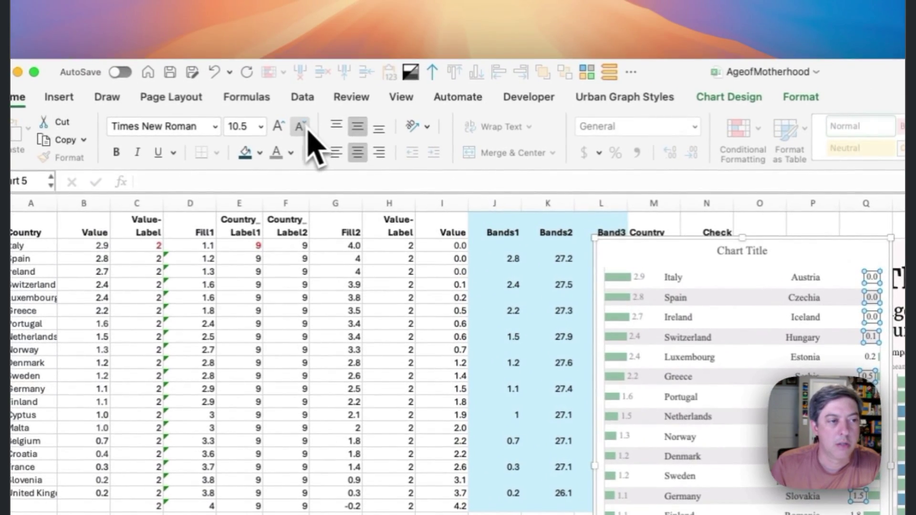
{"action": "left_click", "coordinate": [281, 159]}
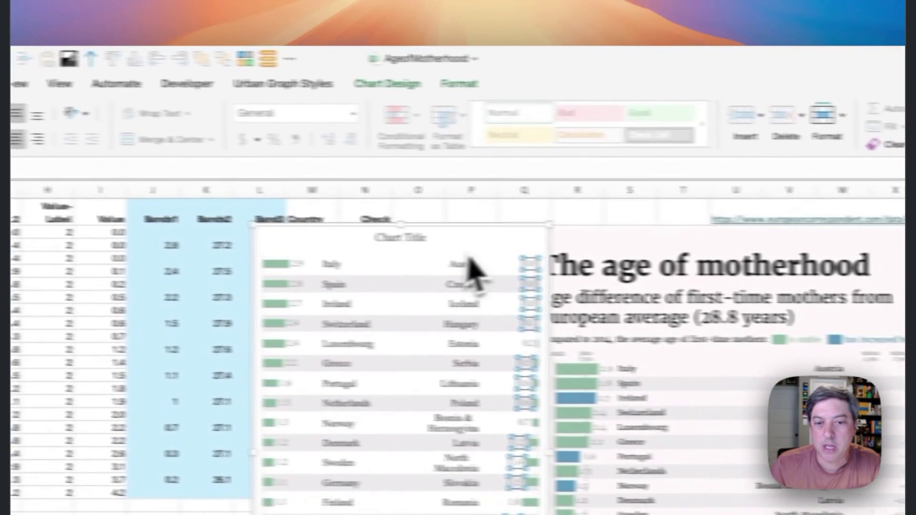
Step: Delete the chart title and give the chart area a solid fill in the recently used pale pink
{"action": "left_click", "coordinate": [809, 253]}
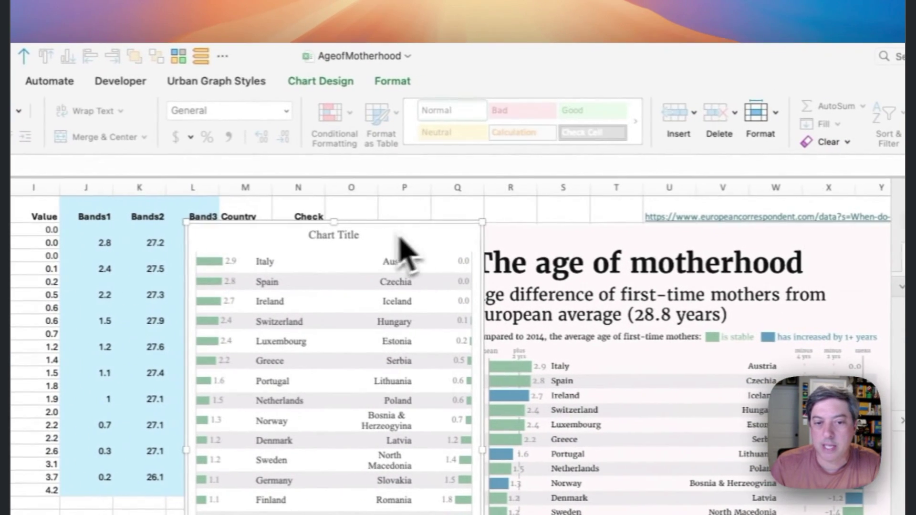
{"action": "left_click", "coordinate": [336, 236]}
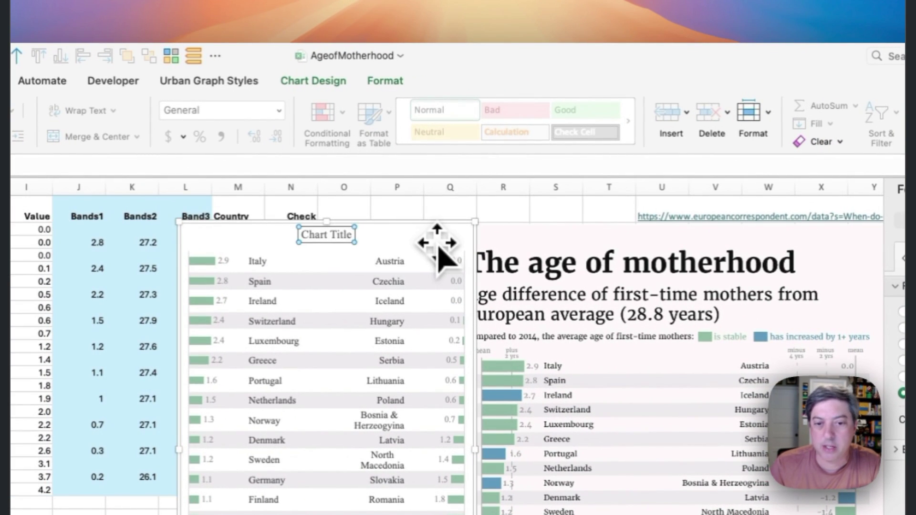
{"action": "double_click", "coordinate": [430, 233]}
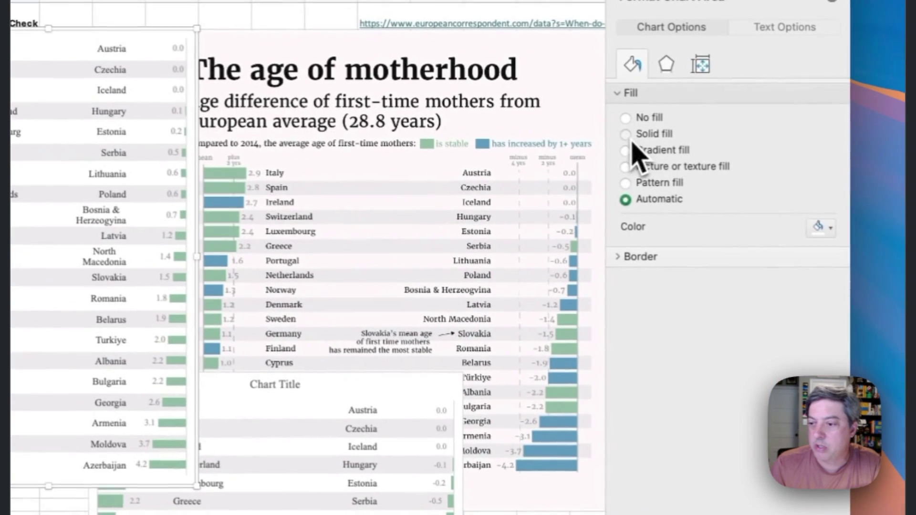
{"action": "left_click", "coordinate": [649, 145]}
{"action": "left_click", "coordinate": [843, 238]}
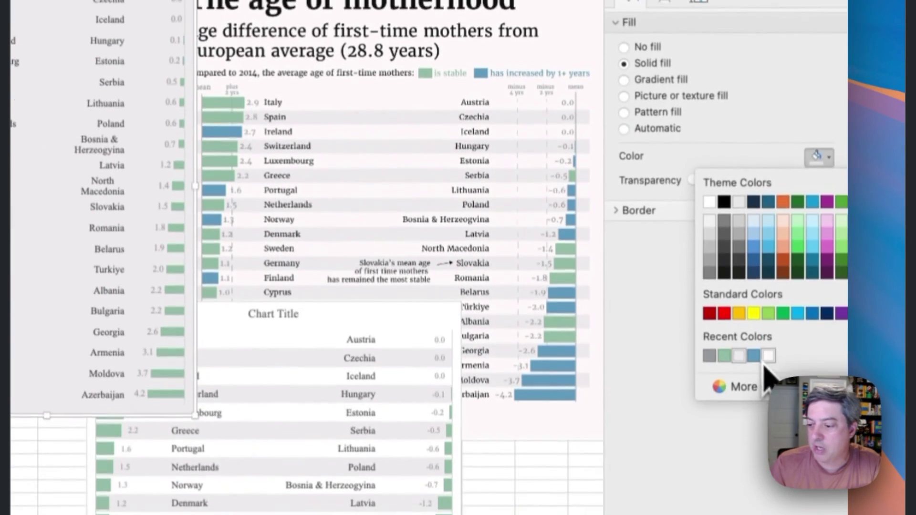
{"action": "left_click", "coordinate": [768, 427]}
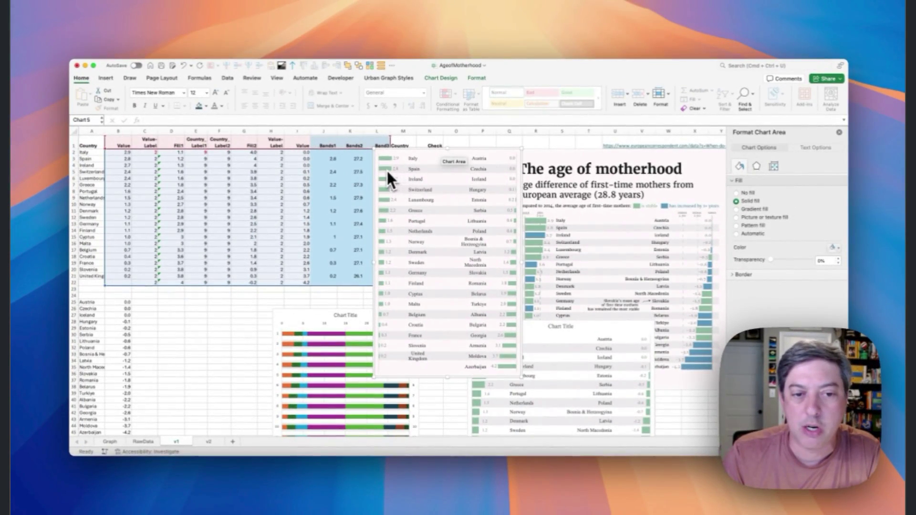
Step: Set the gap width of the green Value bars on the secondary axis to 70%
{"action": "left_click", "coordinate": [399, 176]}
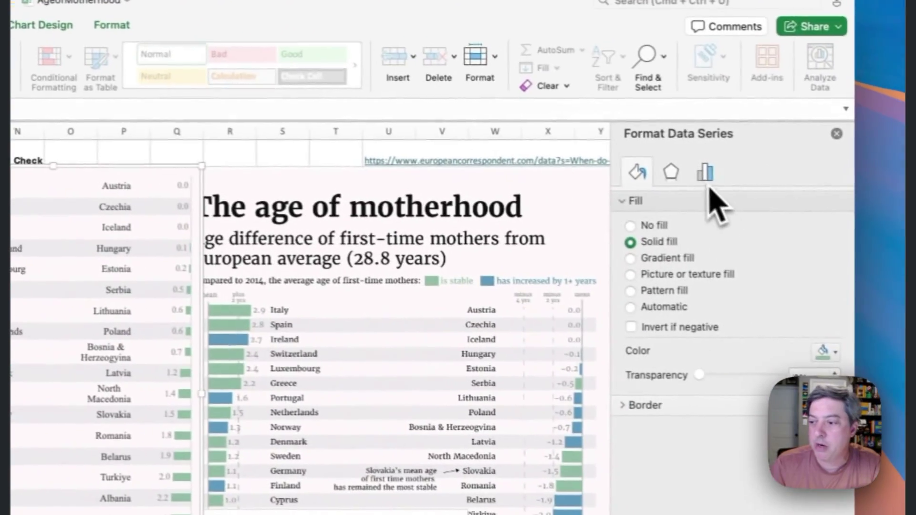
{"action": "left_click", "coordinate": [707, 174]}
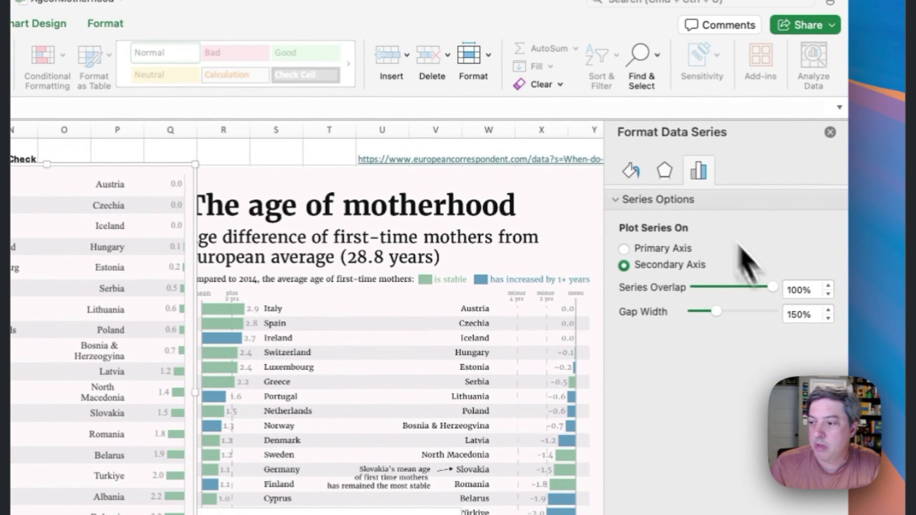
{"action": "double_click", "coordinate": [816, 317]}
{"action": "type", "text": "70"}
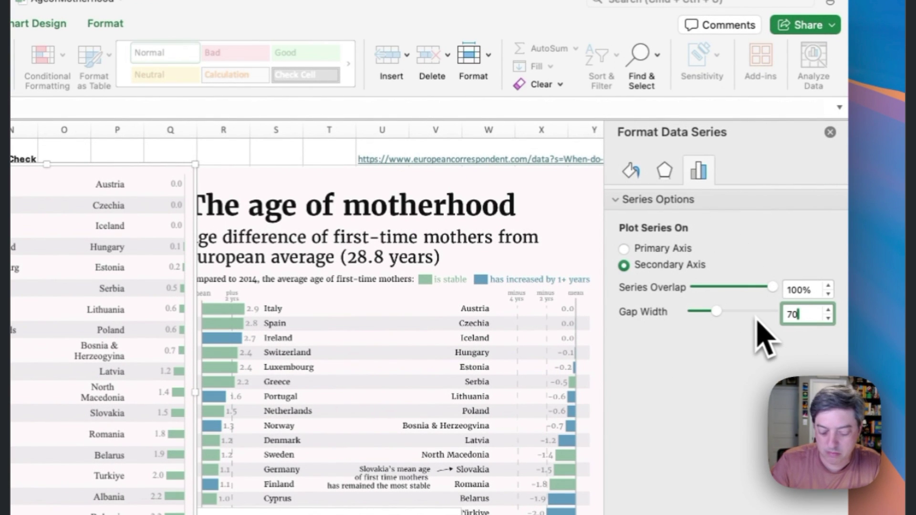
{"action": "key", "text": "Return"}
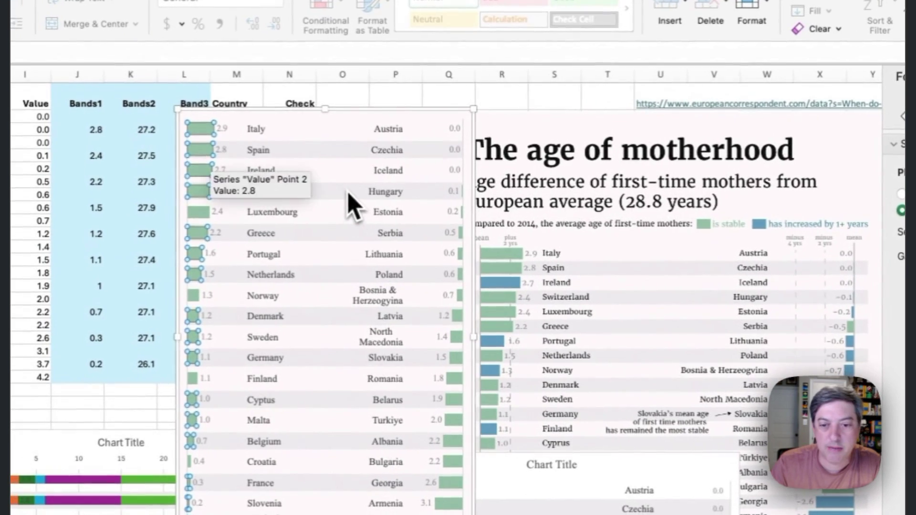
Step: Reduce the gap width of the grey band series on the primary axis to 0%
{"action": "left_click", "coordinate": [336, 197]}
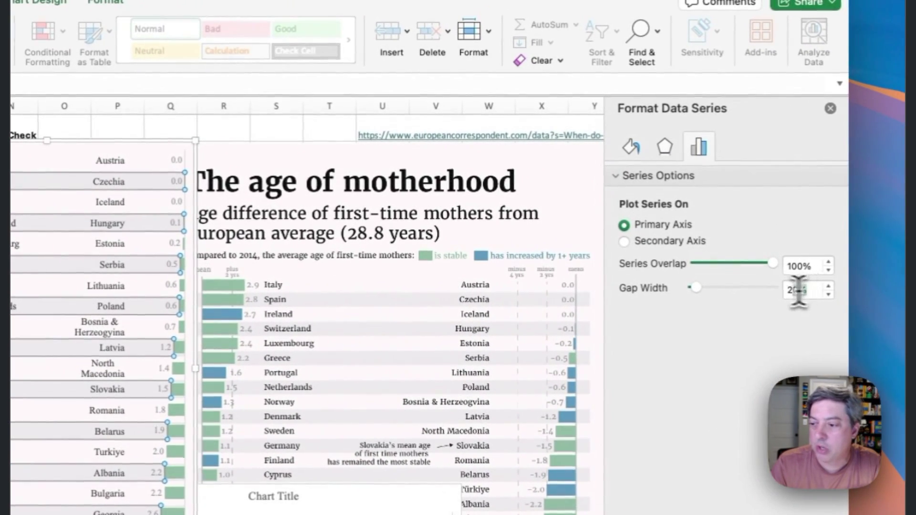
{"action": "left_click_drag", "start_coordinate": [806, 290], "coordinate": [761, 291]}
{"action": "type", "text": "10"}
{"action": "key", "text": "Return"}
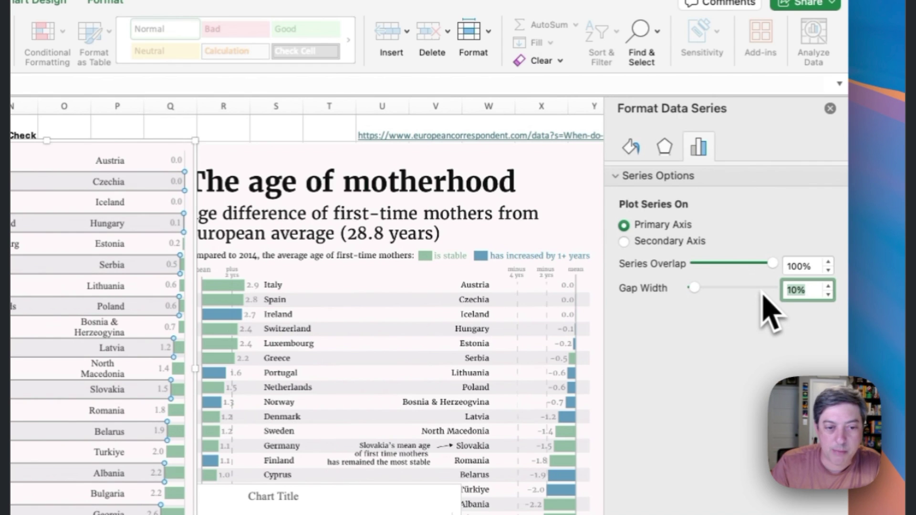
{"action": "left_click", "coordinate": [831, 295]}
{"action": "left_click", "coordinate": [830, 295]}
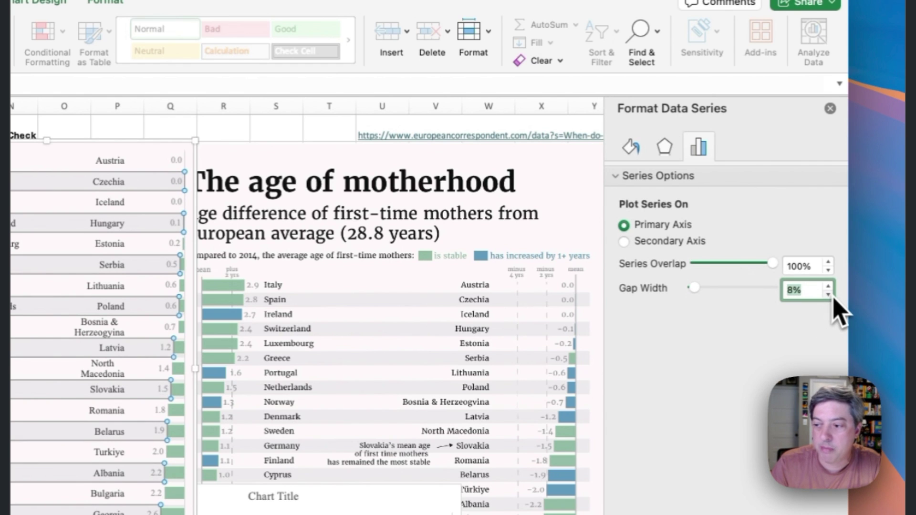
{"action": "left_click", "coordinate": [830, 296]}
{"action": "left_click", "coordinate": [830, 296]}
{"action": "left_click", "coordinate": [830, 296]}
{"action": "left_click", "coordinate": [831, 296]}
{"action": "left_click", "coordinate": [831, 295]}
{"action": "left_click", "coordinate": [828, 295]}
{"action": "left_click", "coordinate": [828, 294]}
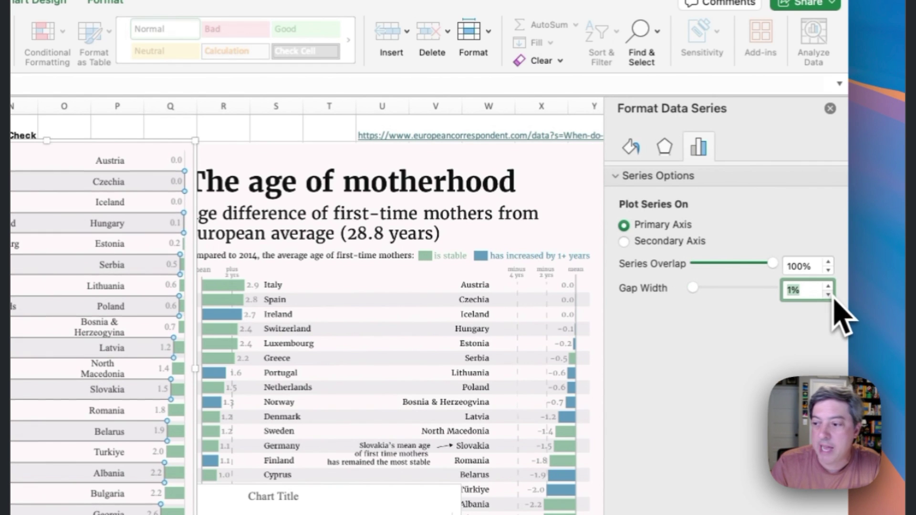
{"action": "left_click", "coordinate": [828, 295]}
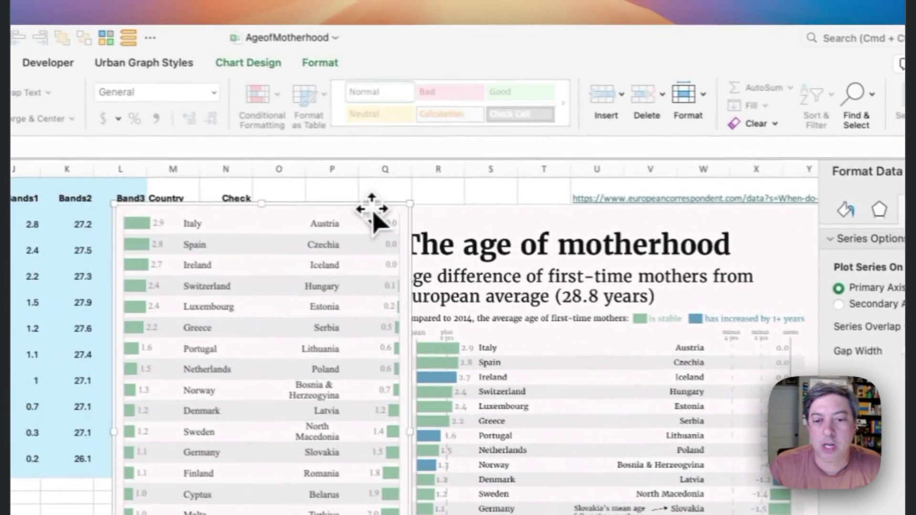
Step: Move the chart left clear of the reference graphic, and widen the Bosnia & Herzegovina and North Macedonia labels to fit on one line
{"action": "left_click", "coordinate": [159, 146]}
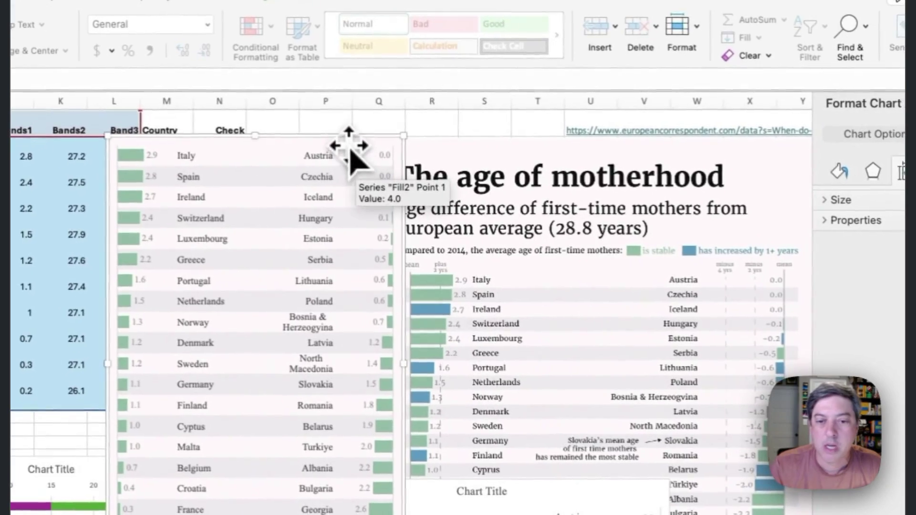
{"action": "left_click_drag", "start_coordinate": [349, 148], "coordinate": [286, 144]}
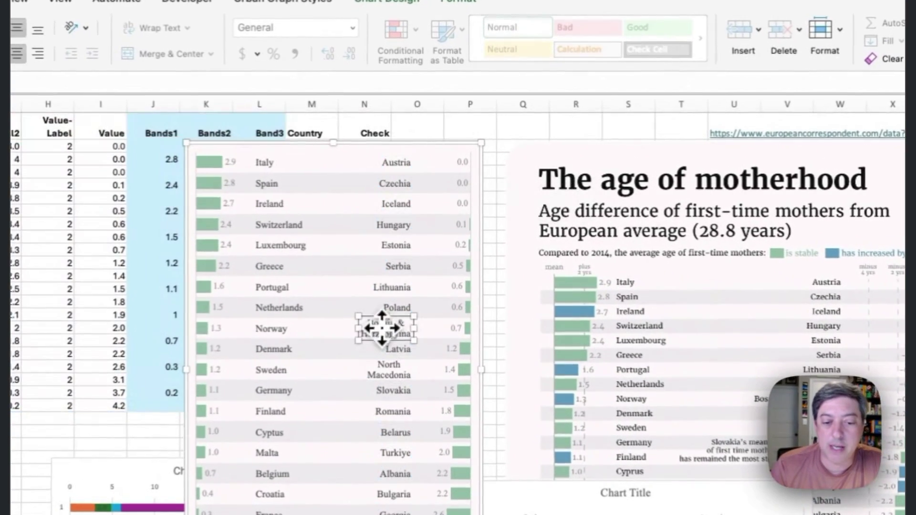
{"action": "left_click", "coordinate": [442, 246]}
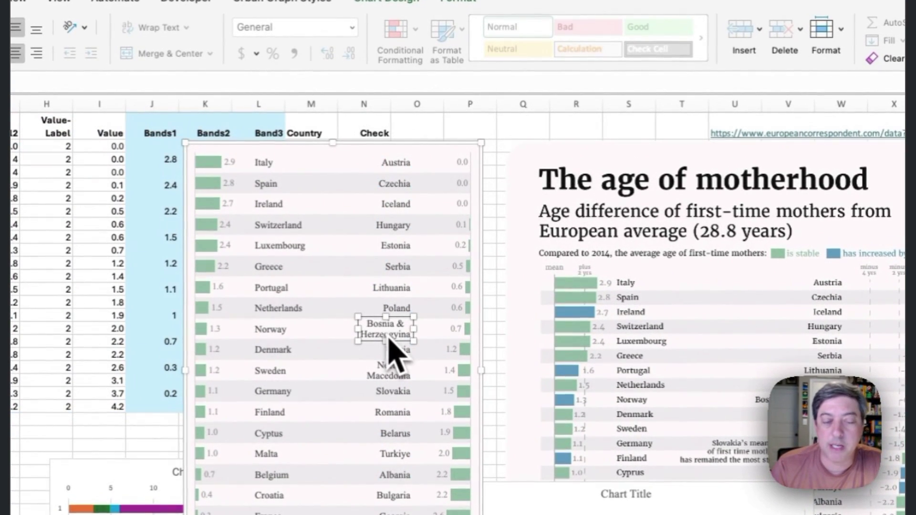
{"action": "left_click_drag", "start_coordinate": [357, 329], "coordinate": [317, 330]}
{"action": "left_click", "coordinate": [385, 375]}
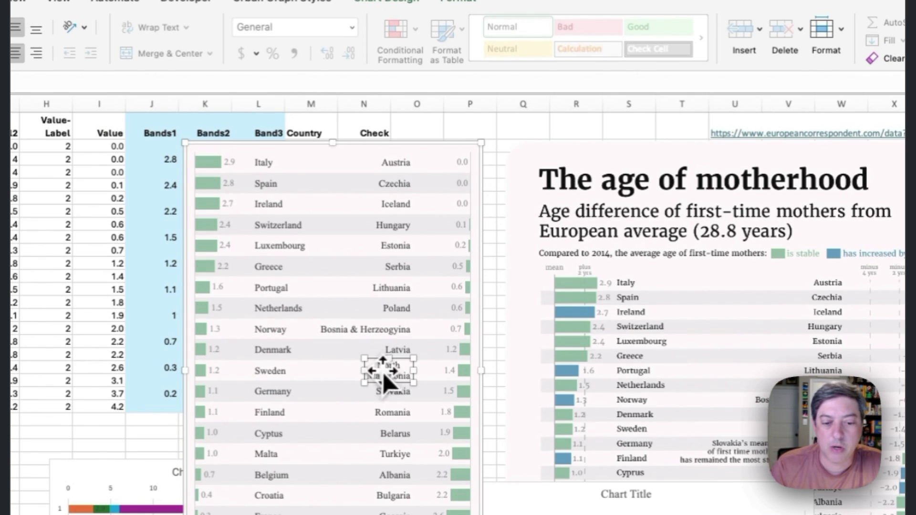
{"action": "left_click_drag", "start_coordinate": [365, 370], "coordinate": [339, 370]}
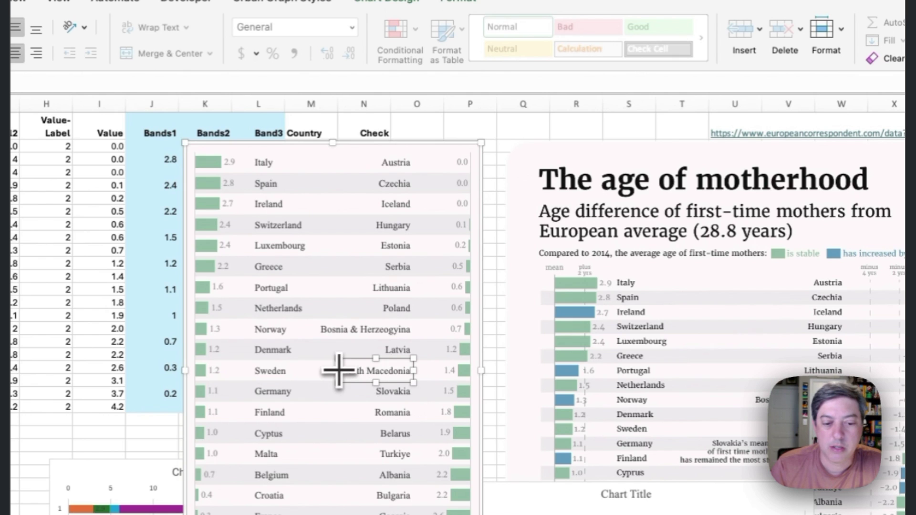
{"action": "left_click", "coordinate": [441, 305]}
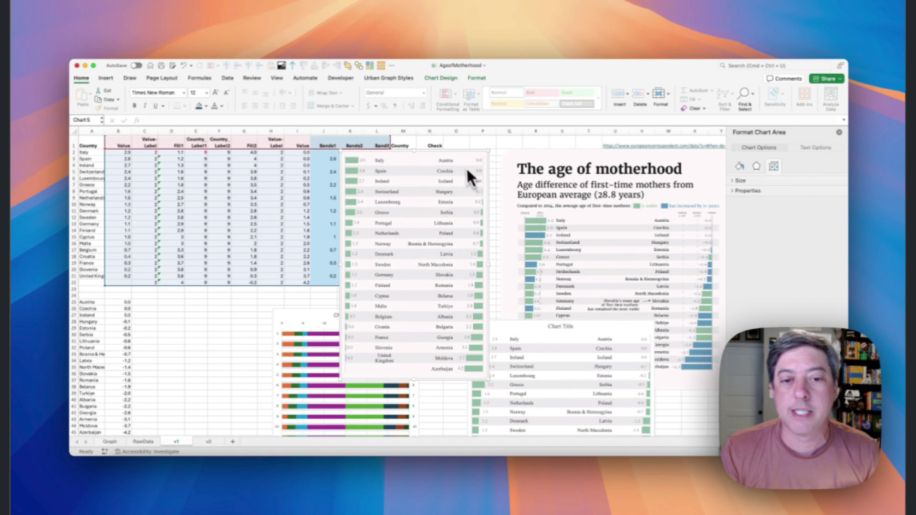
{"action": "mouse_move", "coordinate": [458, 154]}
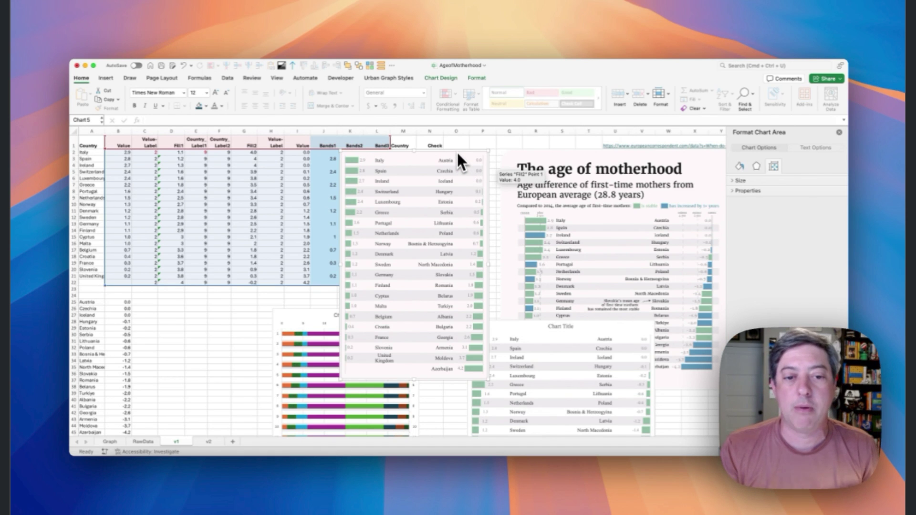